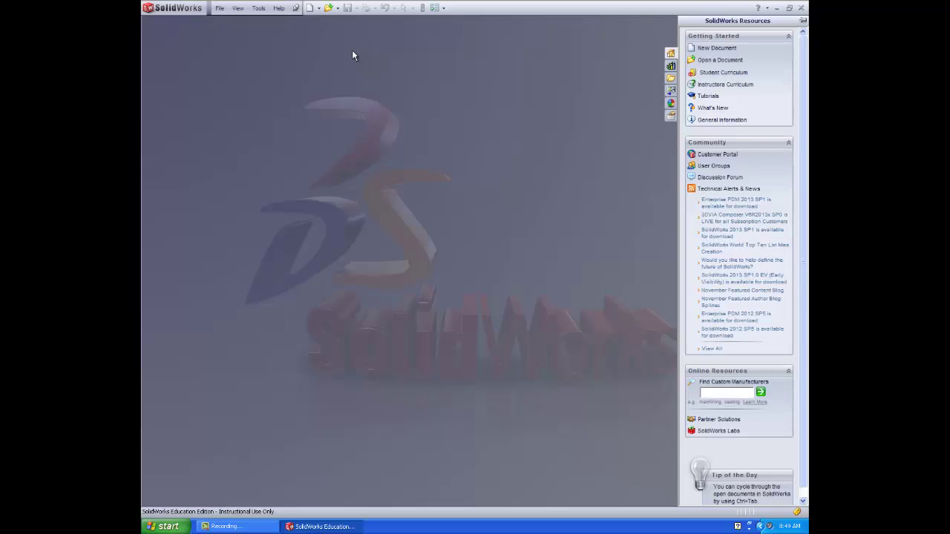
Open the Revolves and Sweeps tutorial from Building Models at its Sketching a Revolve Profile page, and collapse the SolidWorks Resources pane.
click(709, 96)
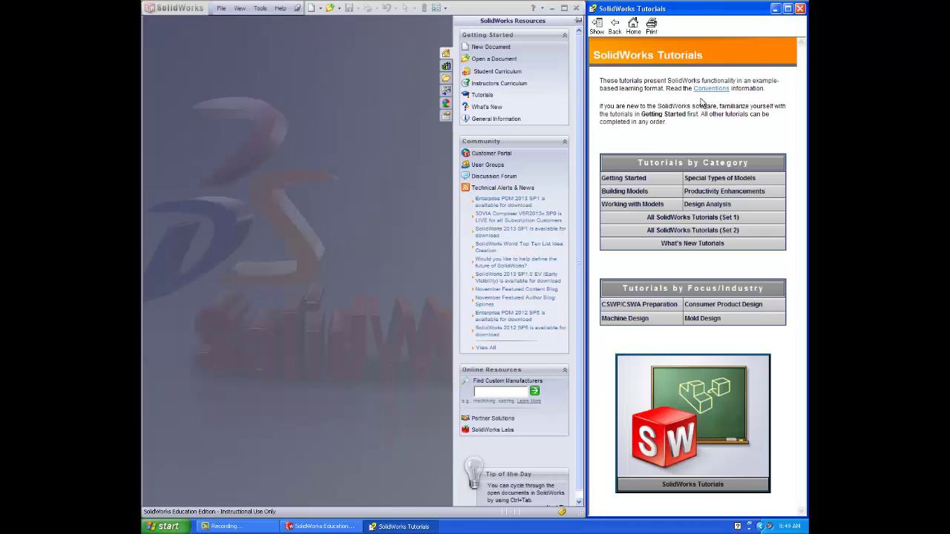
click(625, 192)
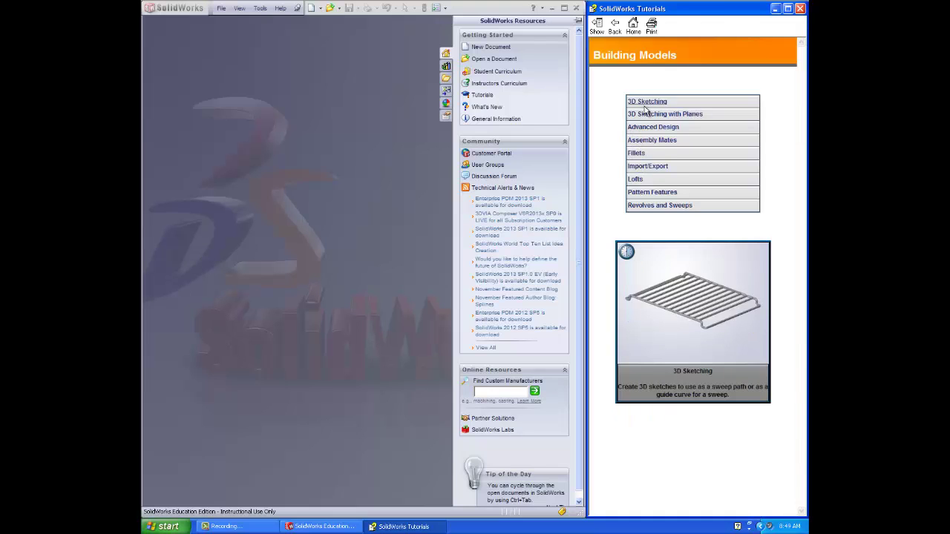
click(639, 208)
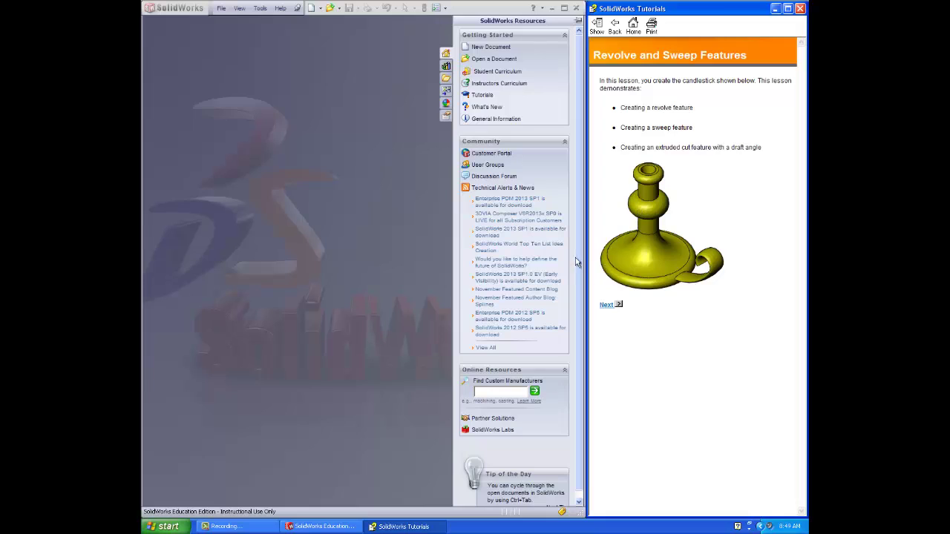
click(577, 22)
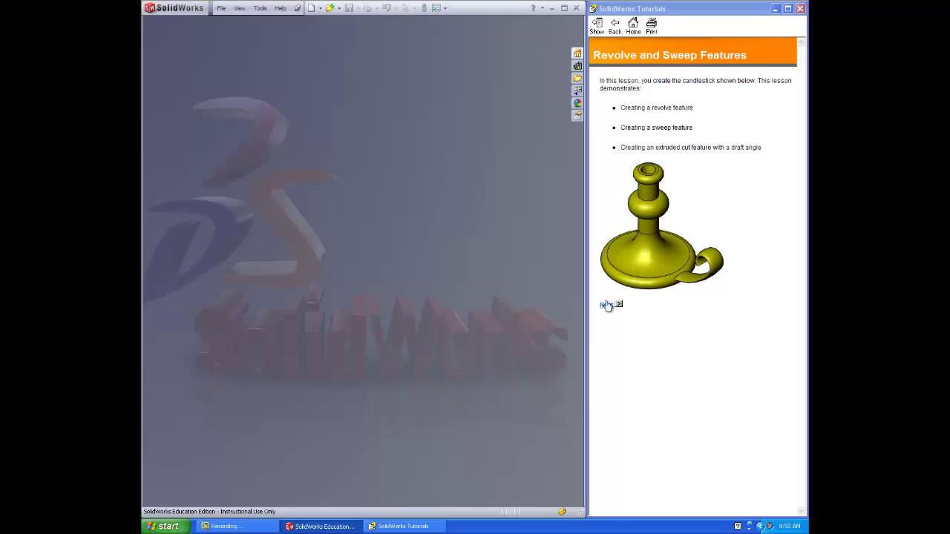
click(606, 305)
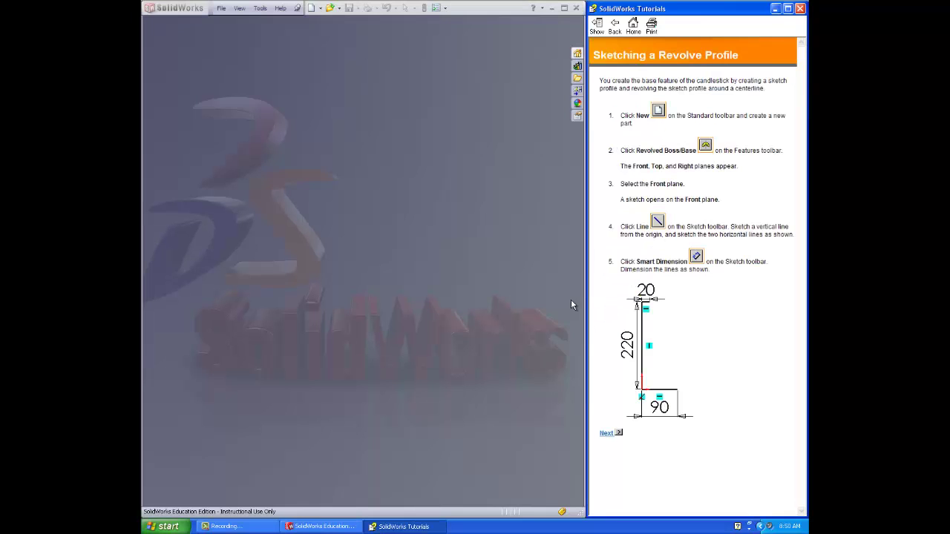
Create a new part and start a Revolved Boss/Base sketch on the Front plane.
click(314, 7)
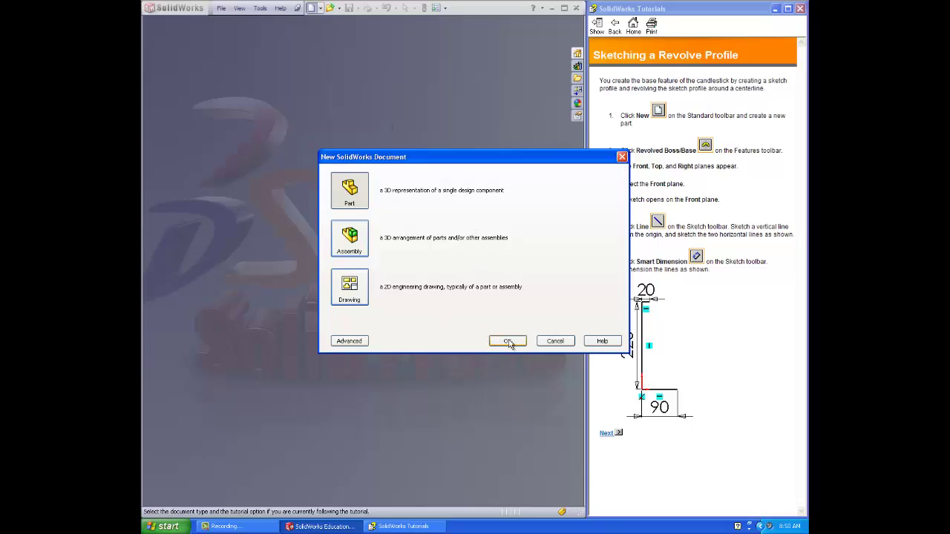
click(509, 341)
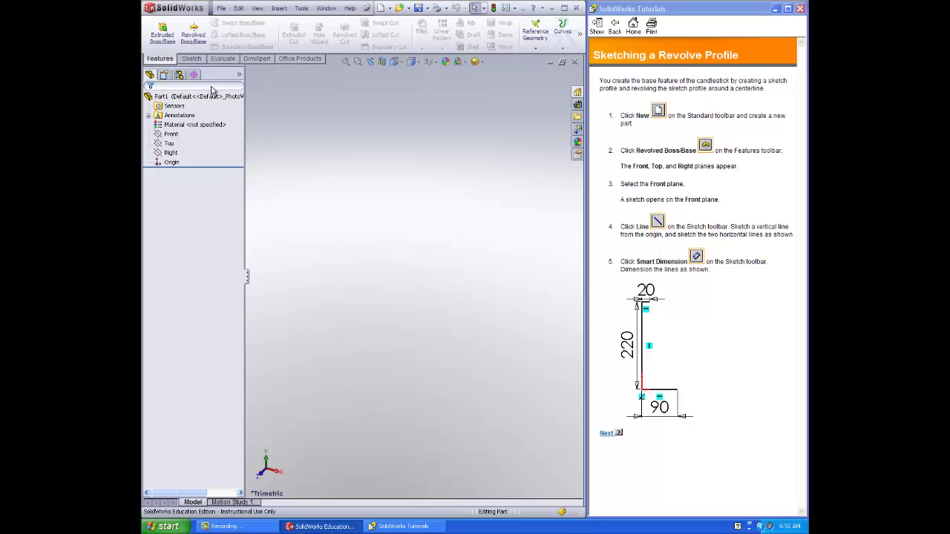
click(192, 35)
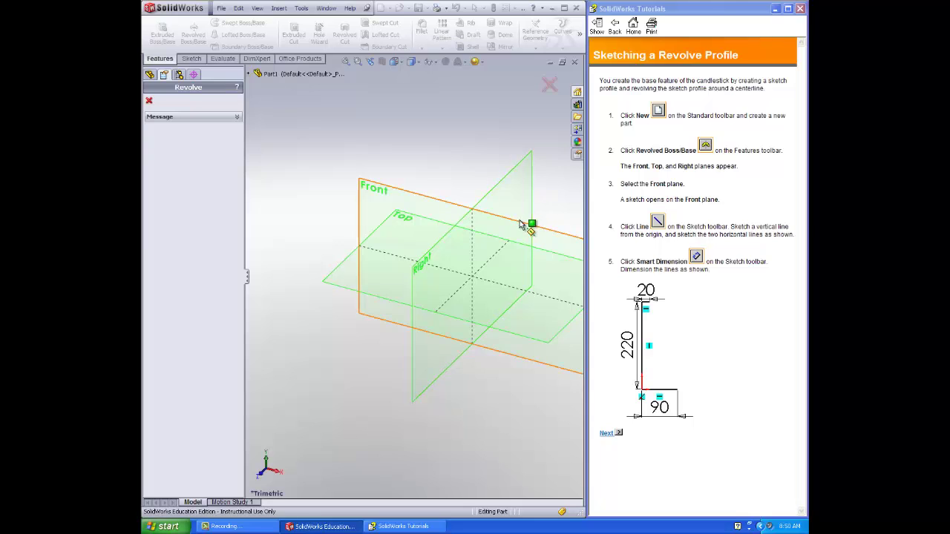
click(518, 230)
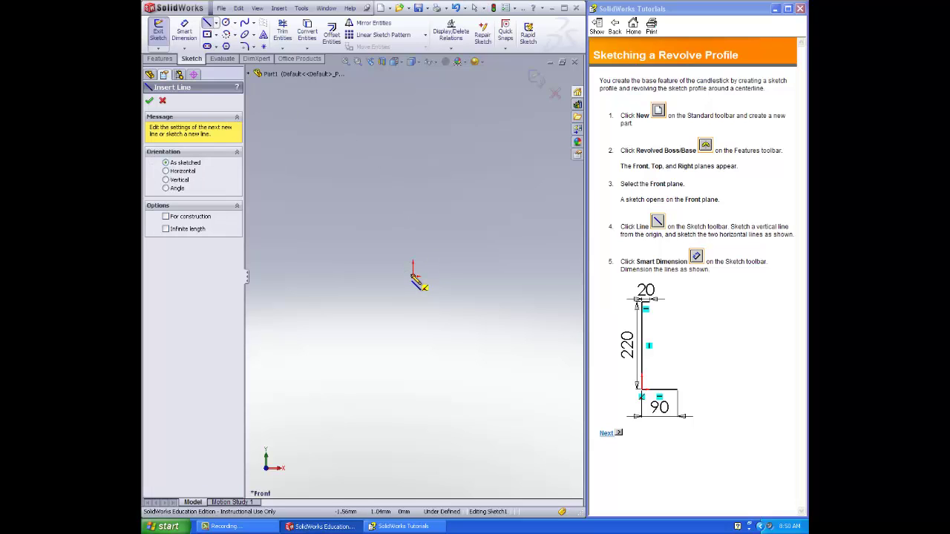
Sketch a vertical line about 120 mm long upward from the origin.
click(414, 274)
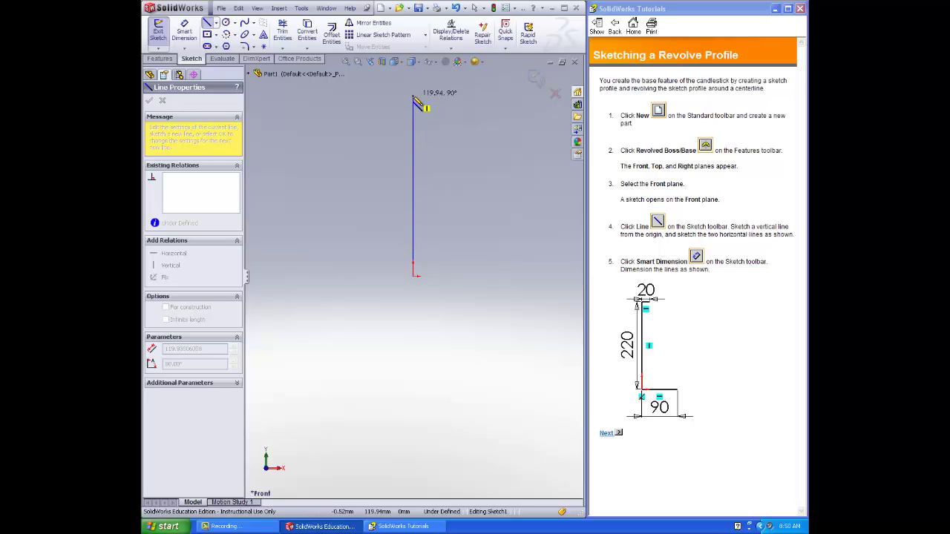
click(413, 96)
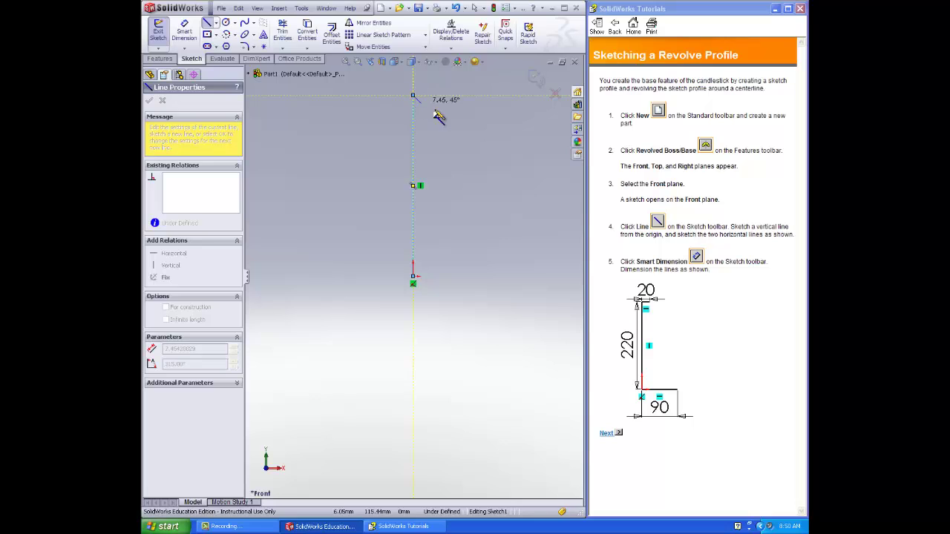
key(Escape)
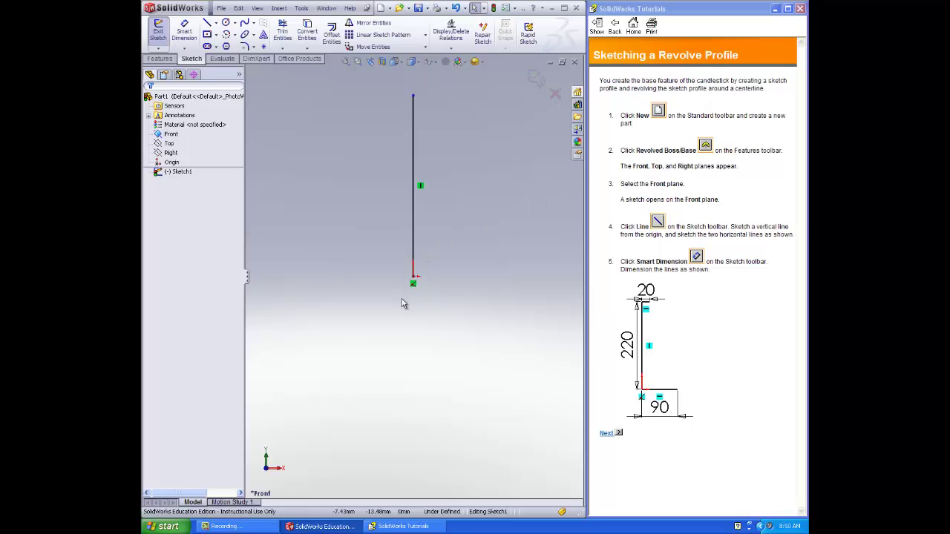
Sketch two horizontal lines to the right, about 47 mm from the origin and about 19 mm from the vertical line's upper end.
click(207, 23)
click(413, 276)
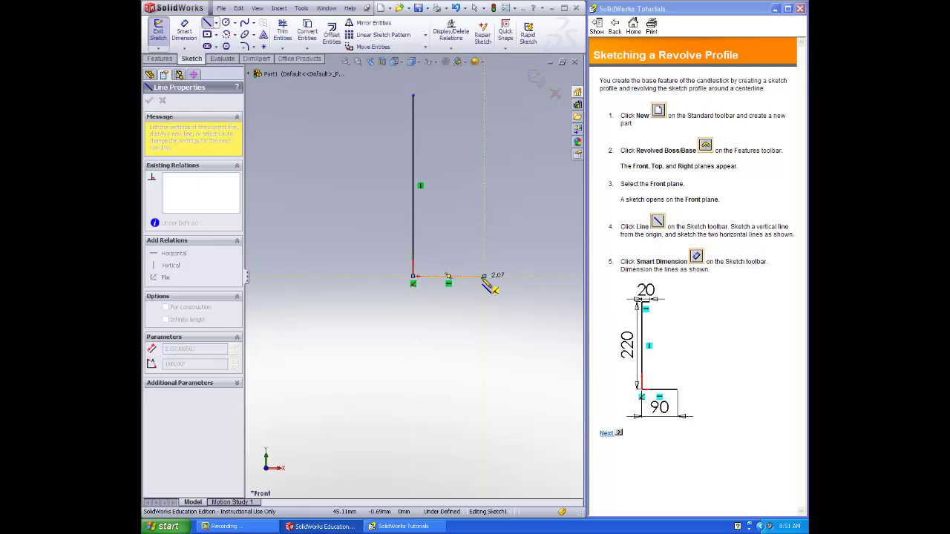
click(484, 277)
key(Escape)
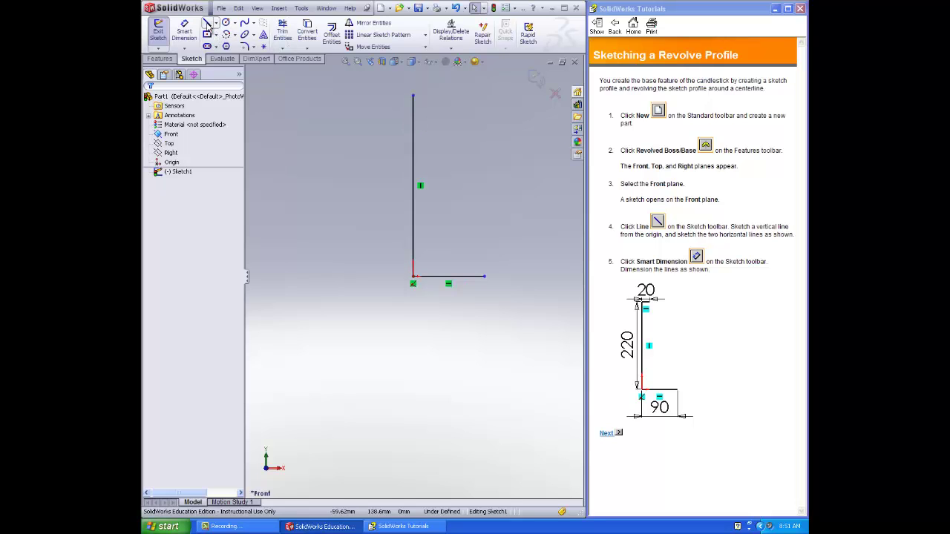
click(208, 24)
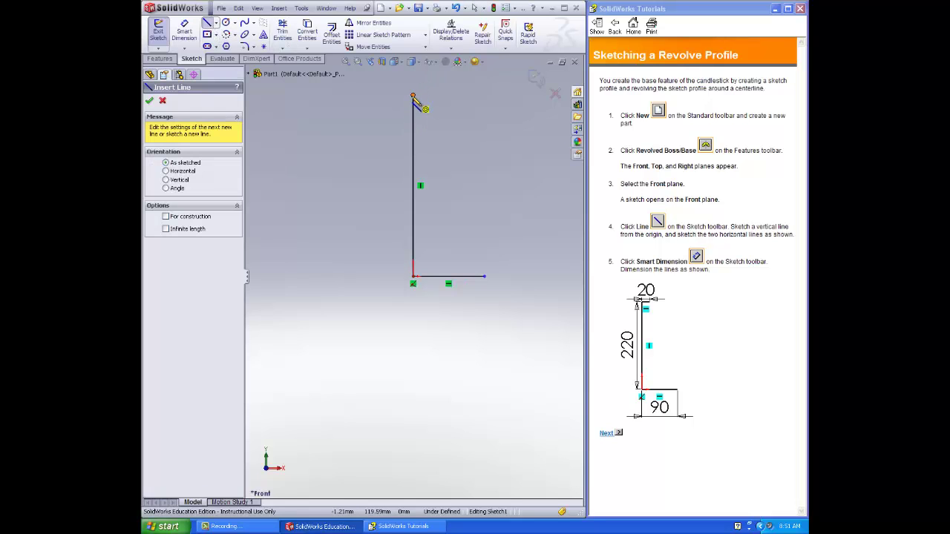
click(413, 96)
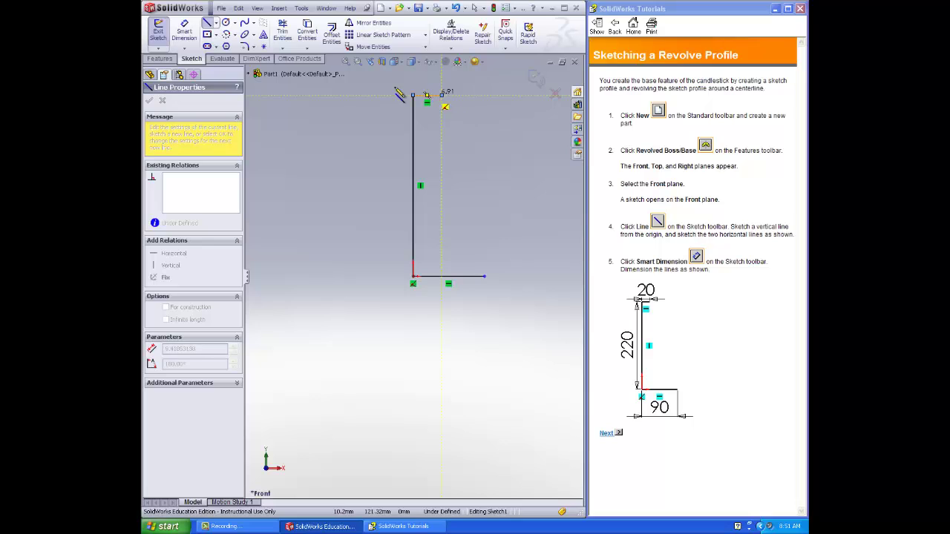
click(441, 96)
key(Escape)
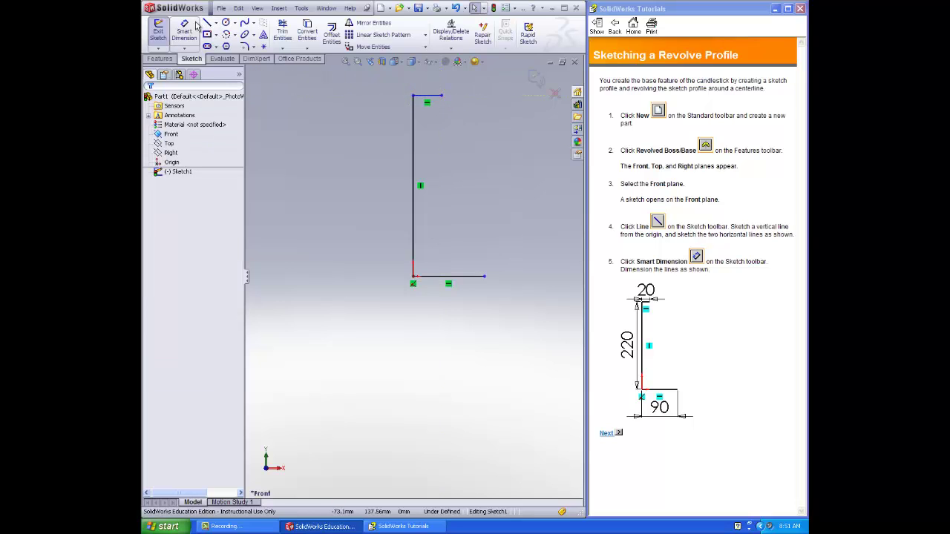
Dimension the vertical line's length to 220 mm, placing the dimension to its left.
click(190, 30)
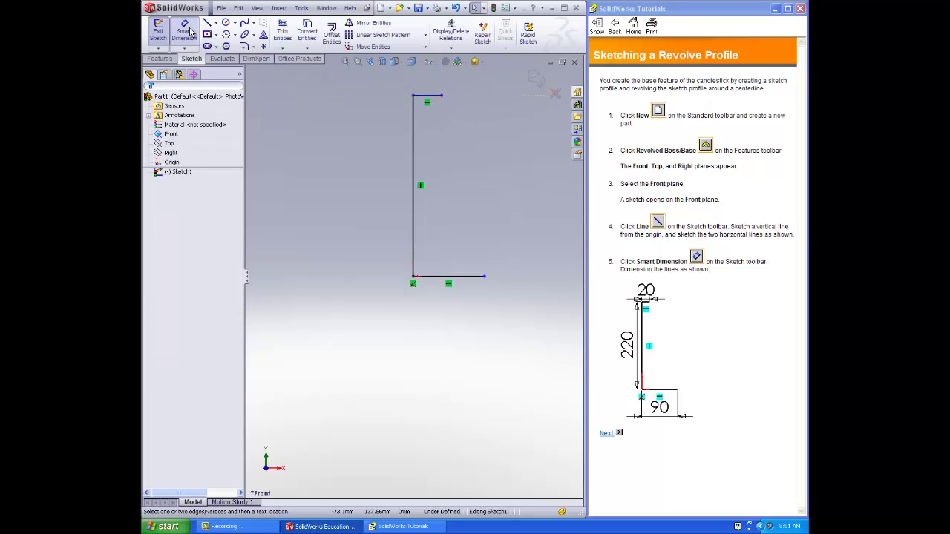
click(413, 236)
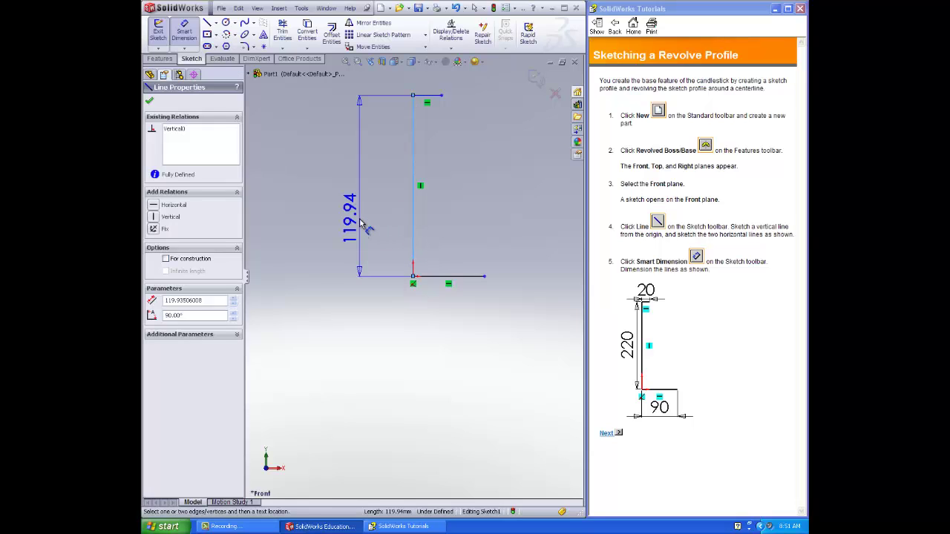
click(353, 228)
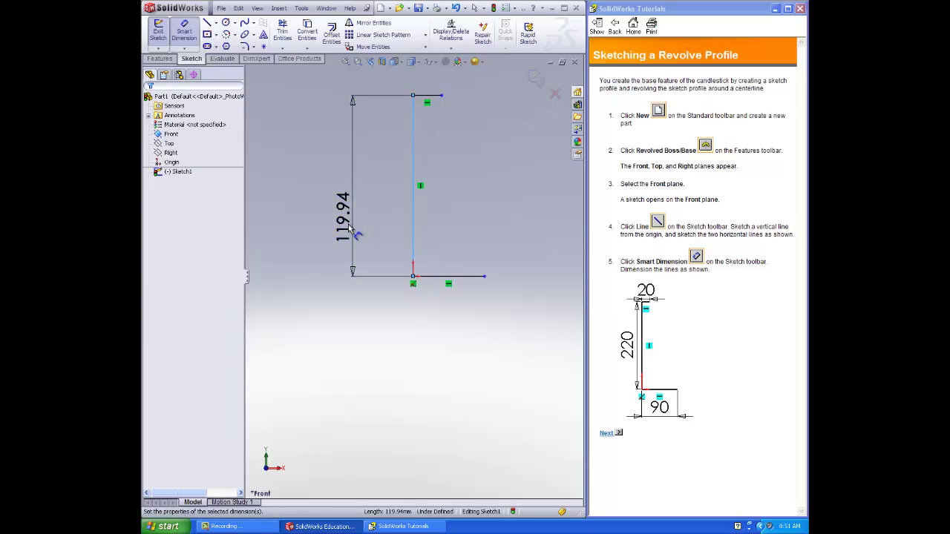
double_click(349, 225)
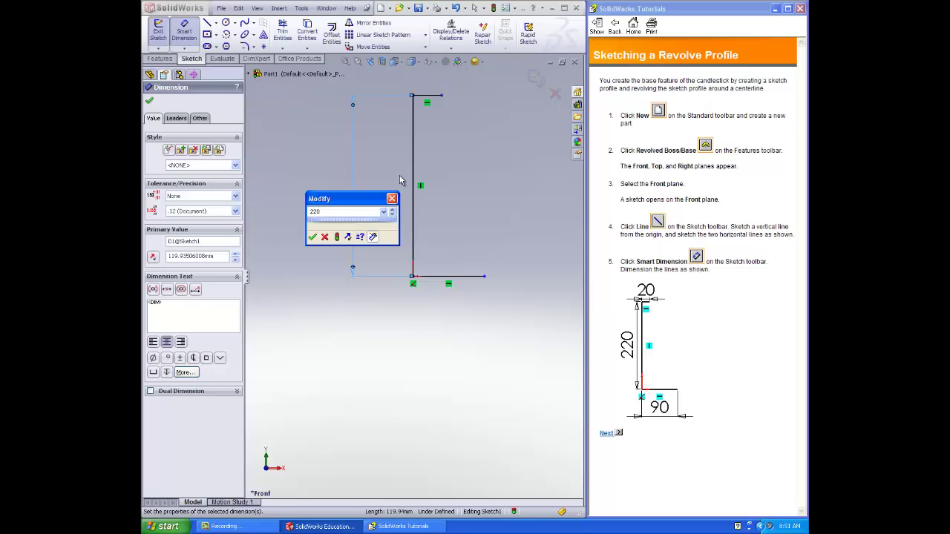
key(Return)
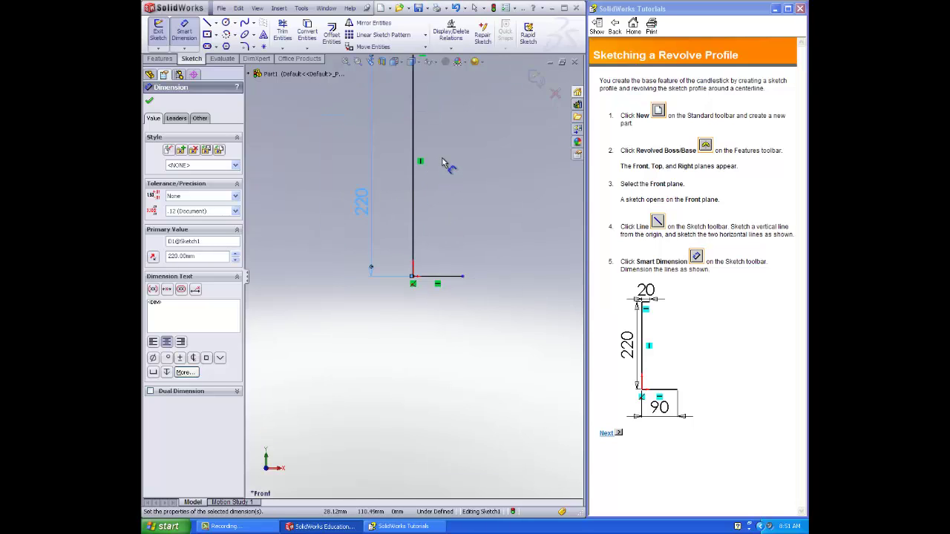
Dimension the upper horizontal line's length to 20 mm, placing the dimension above it.
key(f)
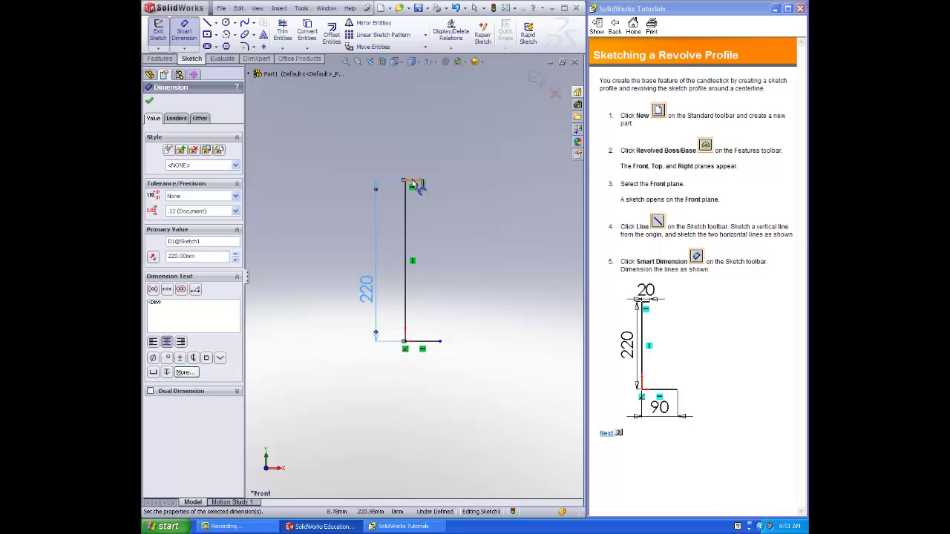
click(412, 181)
click(417, 131)
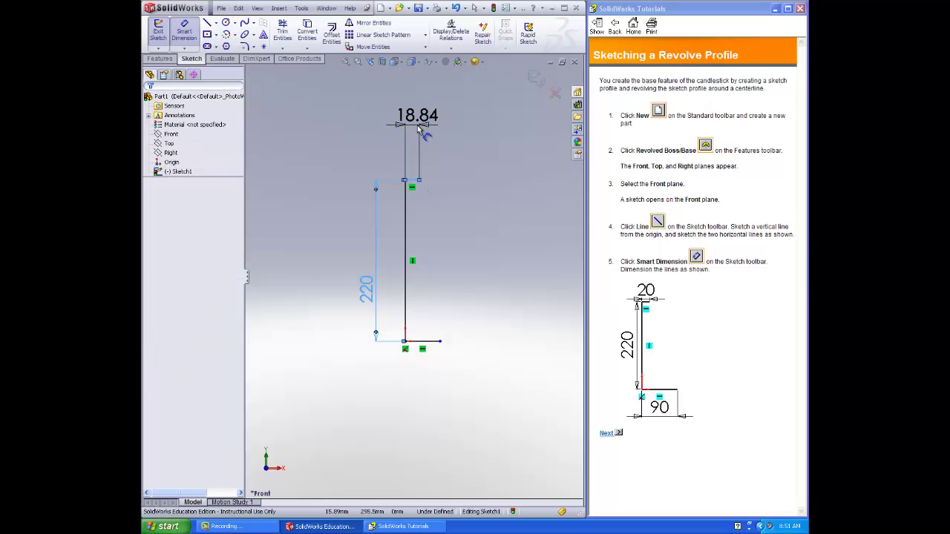
text(20)
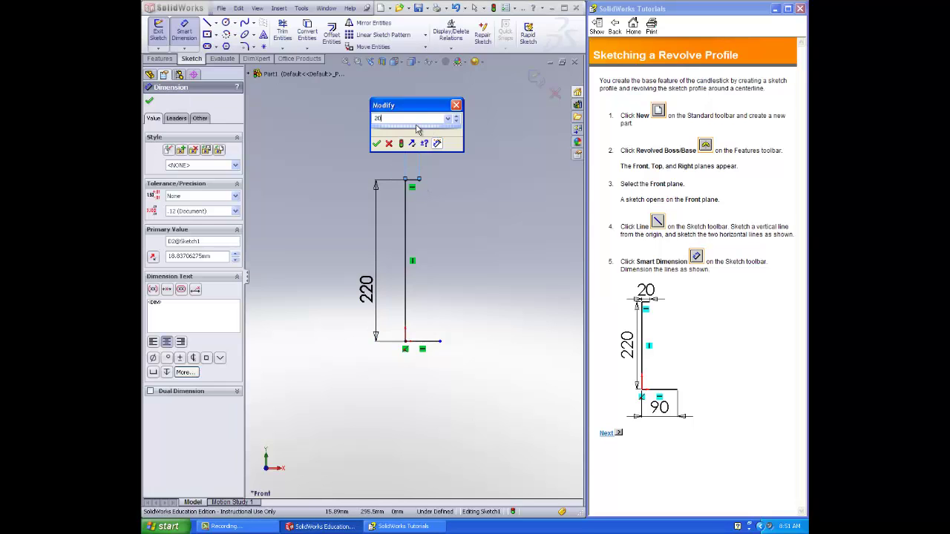
key(Return)
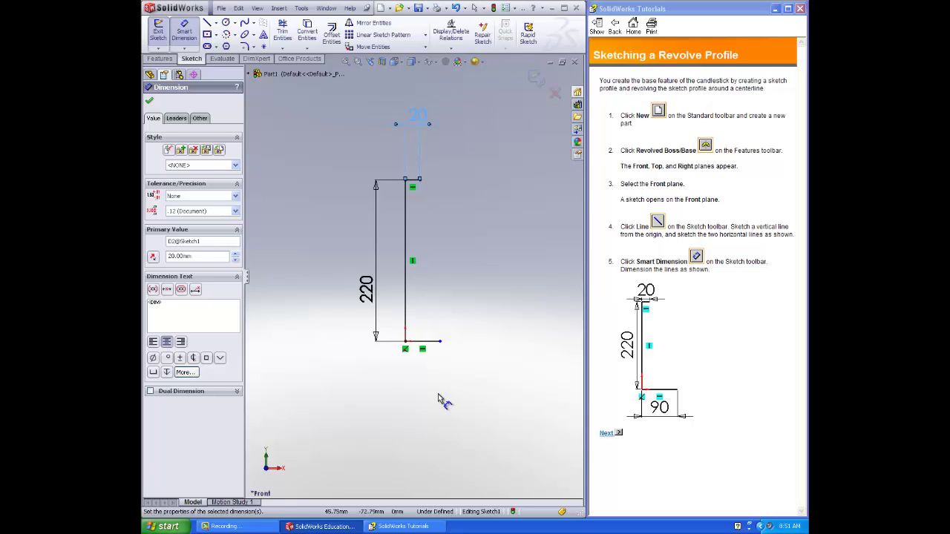
Dimension the lower horizontal line's length to 90 mm, placing the dimension below it, and finish dimensioning.
click(431, 345)
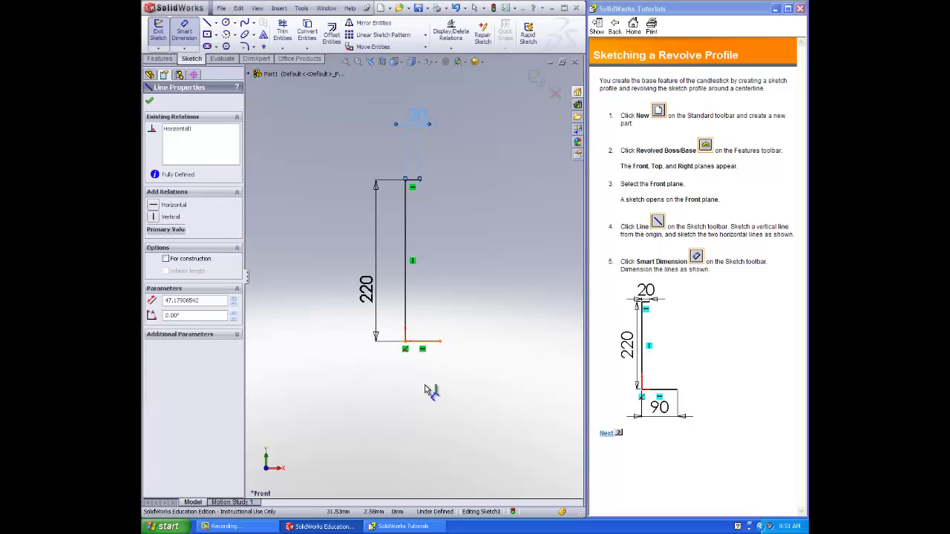
click(426, 389)
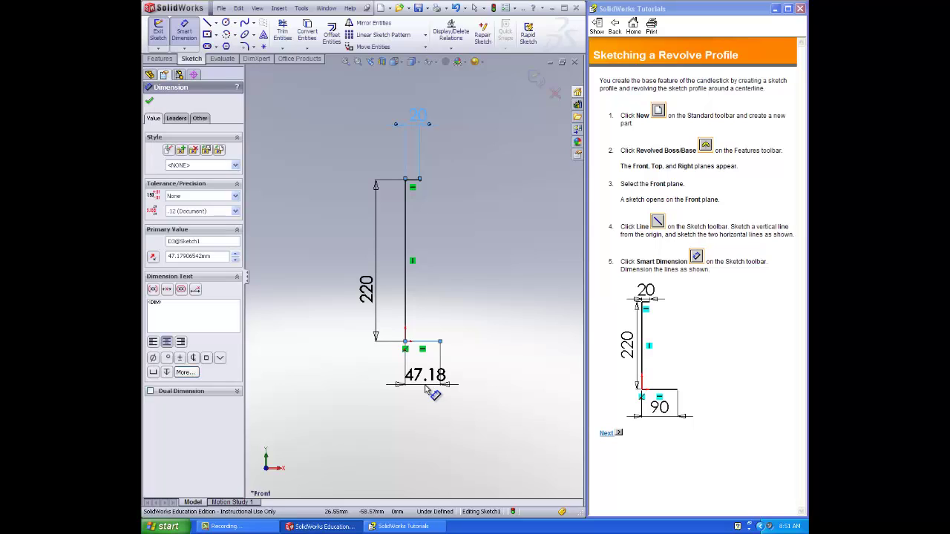
text(90)
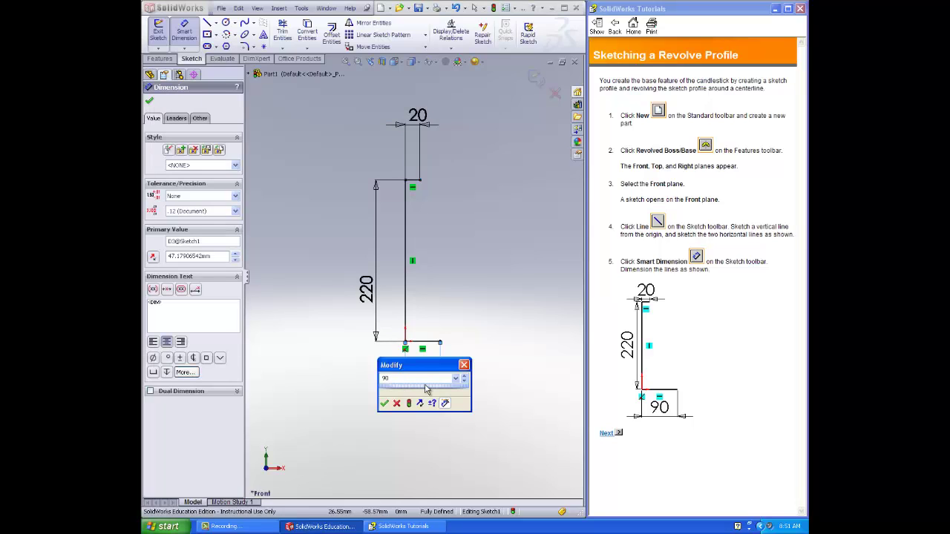
key(Return)
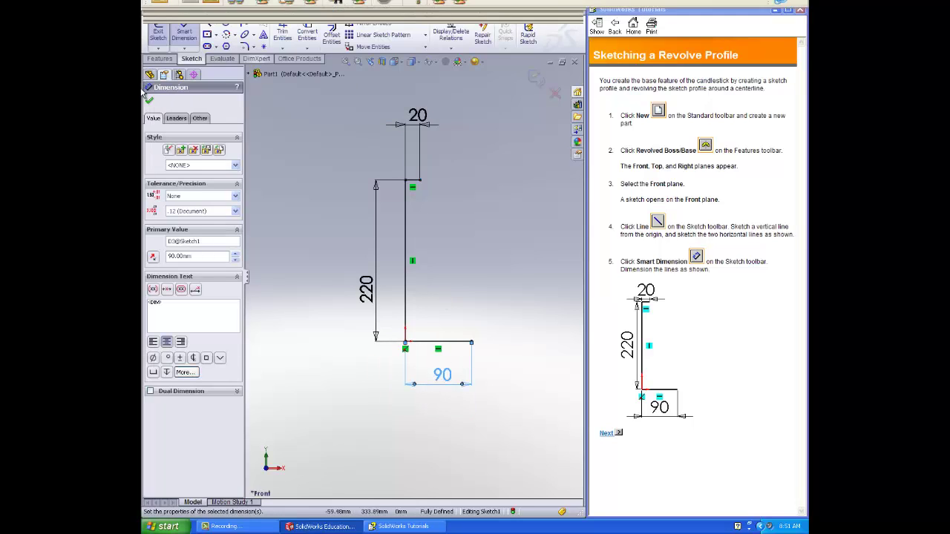
click(148, 100)
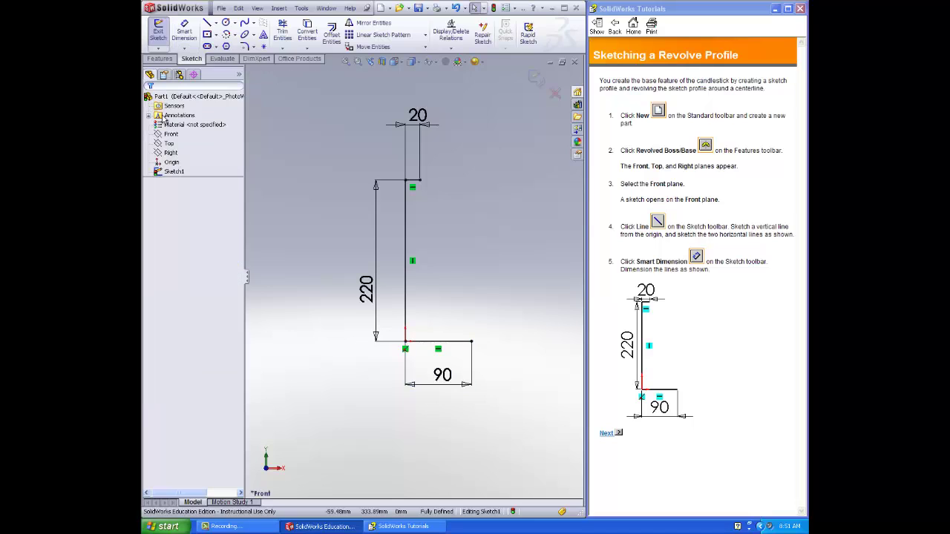
Following the tutorial's next page, sketch a 180° tangent arc of about 10 mm radius downward from the top horizontal line's free endpoint.
click(605, 433)
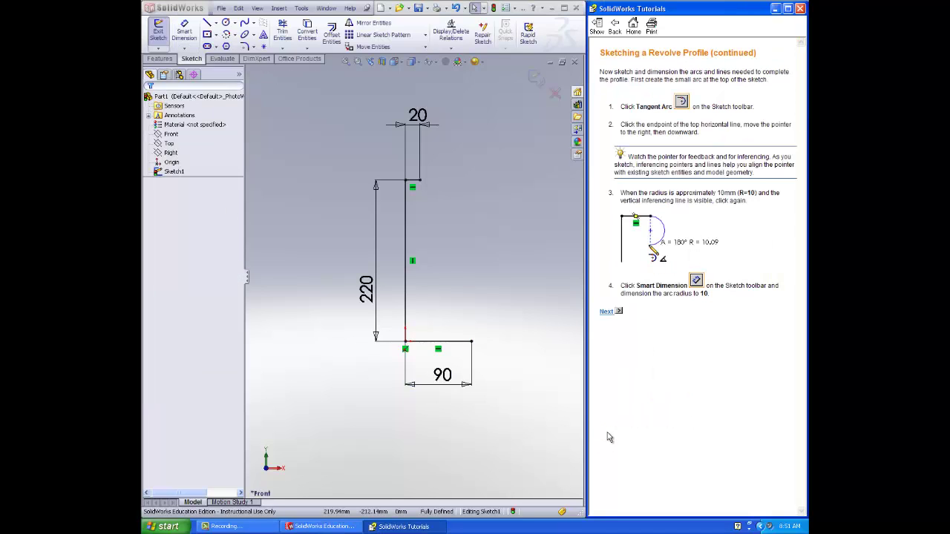
click(235, 36)
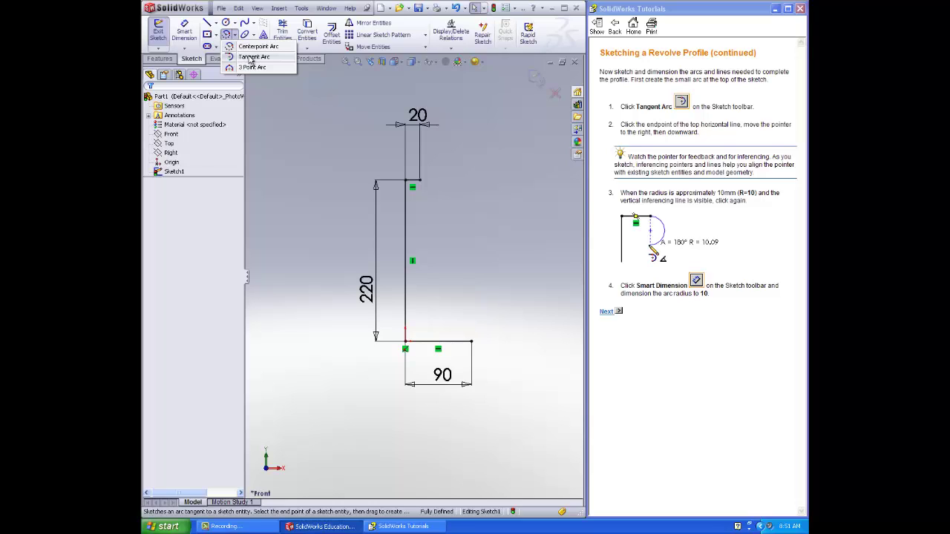
click(252, 59)
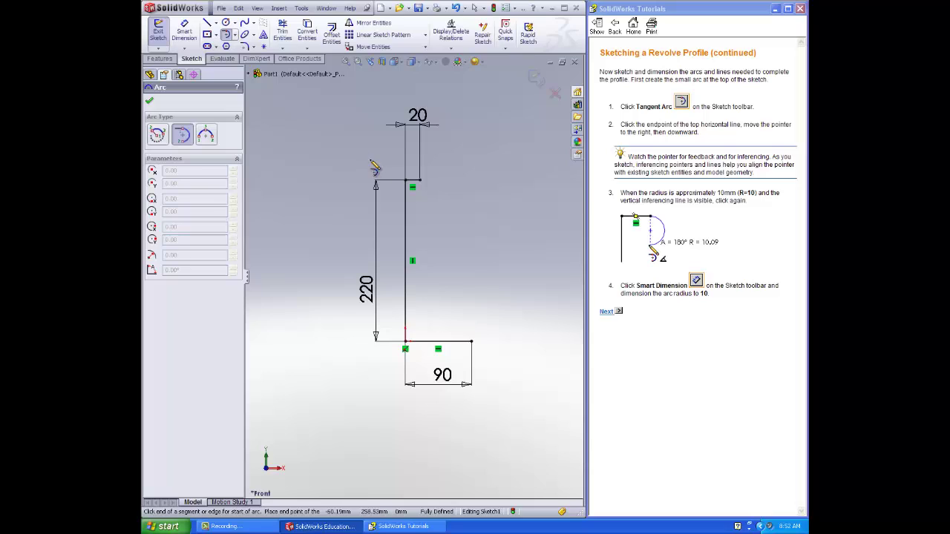
click(420, 181)
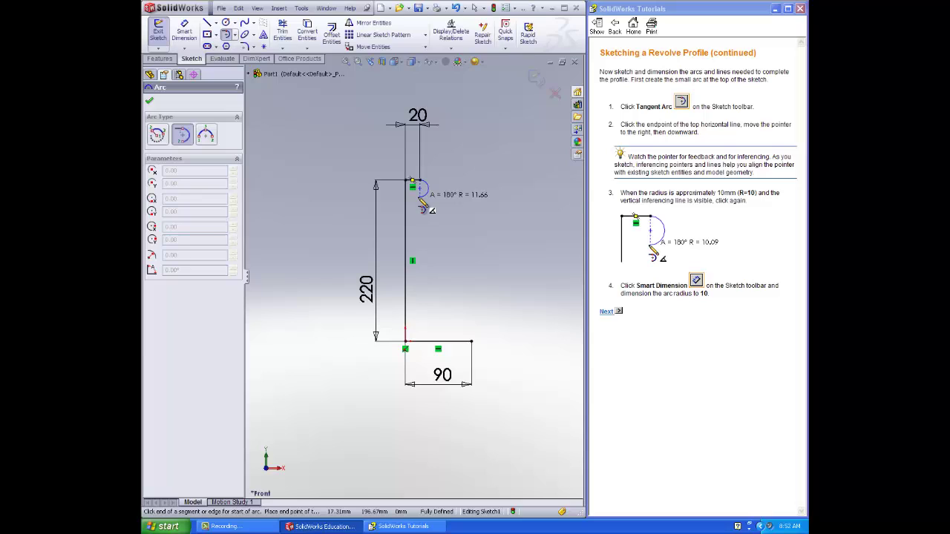
click(420, 194)
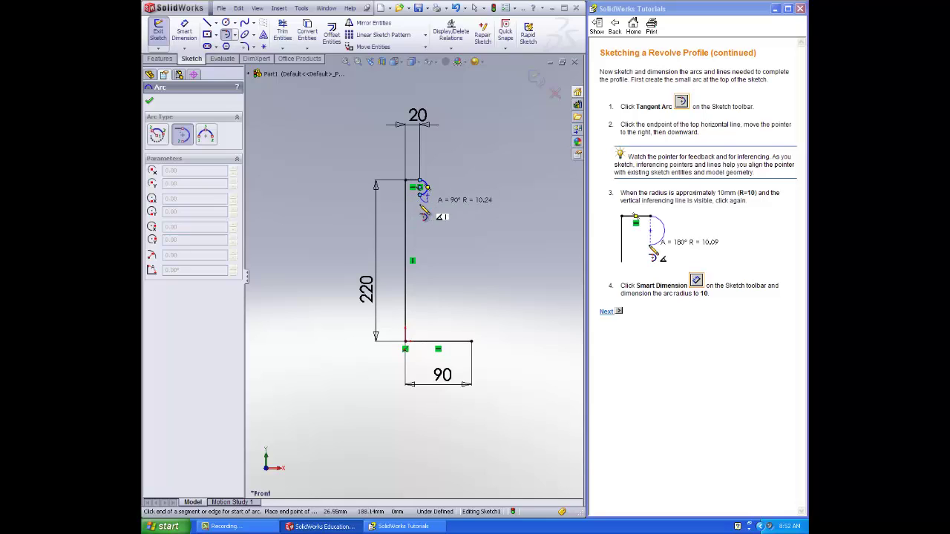
click(421, 209)
key(Escape)
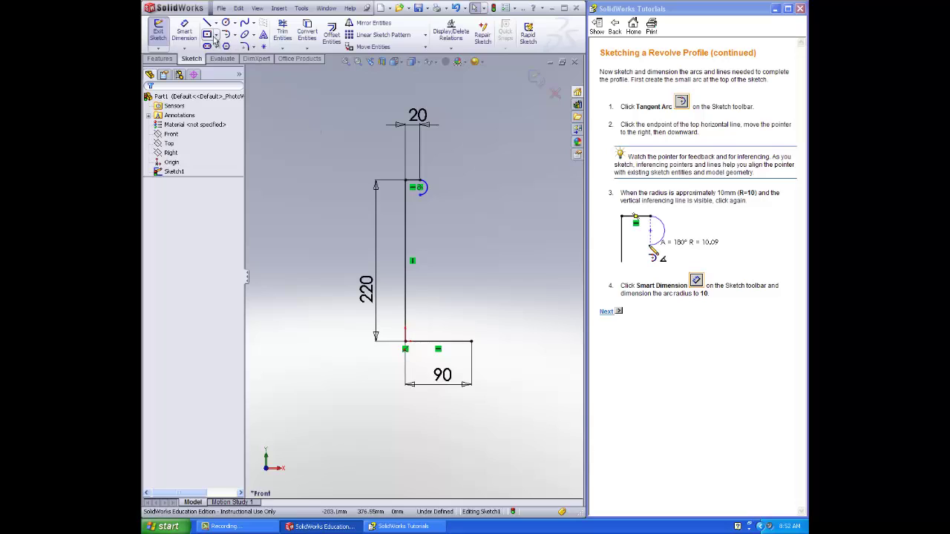
Dimension the small top arc's radius to 10 mm, placing the dimension to its right.
click(184, 31)
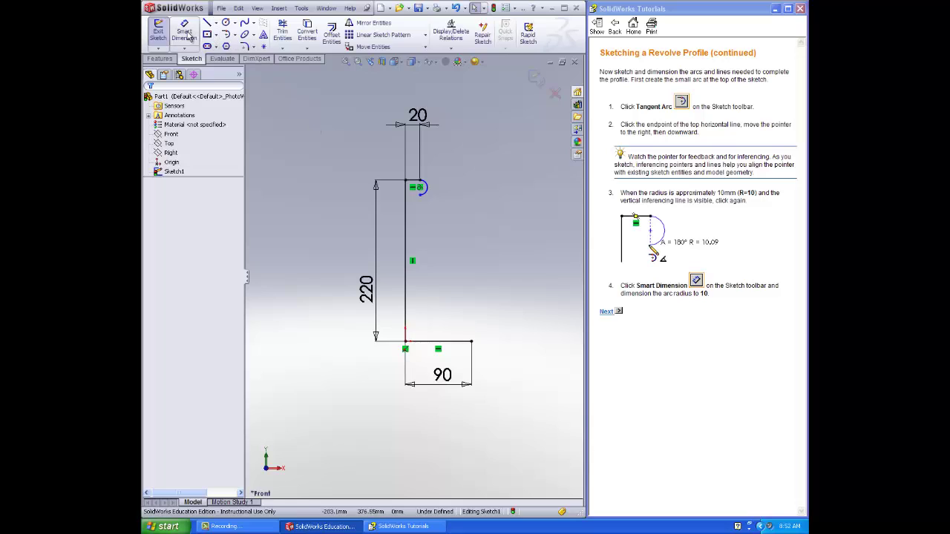
click(428, 191)
click(469, 186)
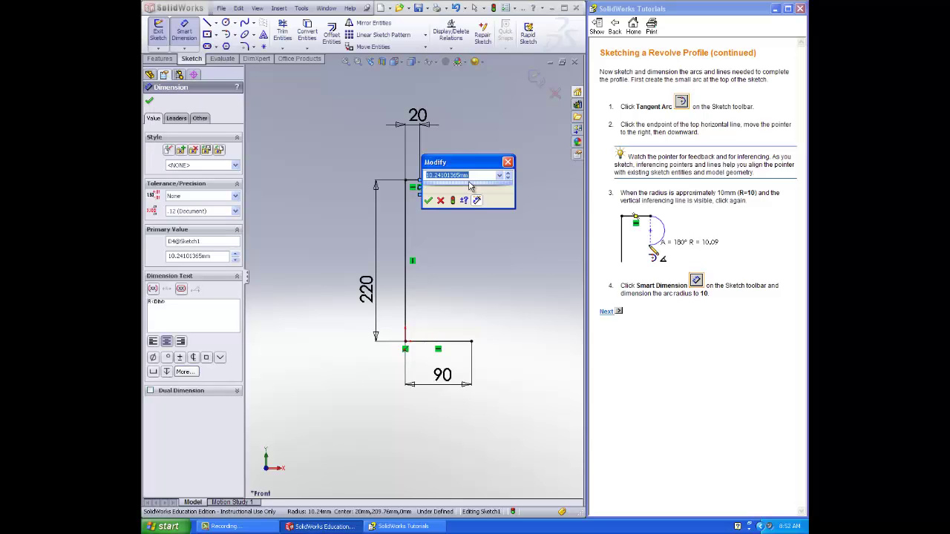
text(10)
key(Return)
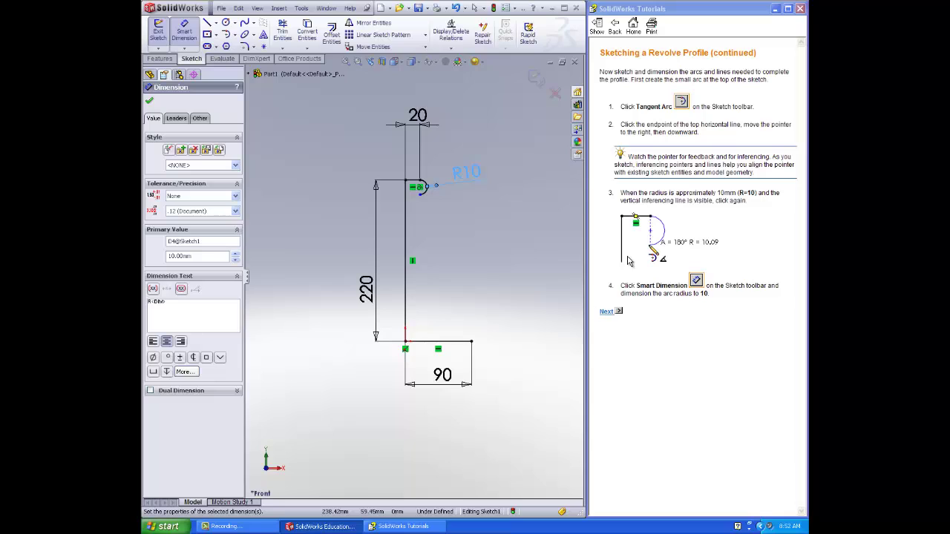
Following the tutorial's next page, sketch a vertical line about 150 mm long downward from the small arc's lower endpoint.
click(606, 312)
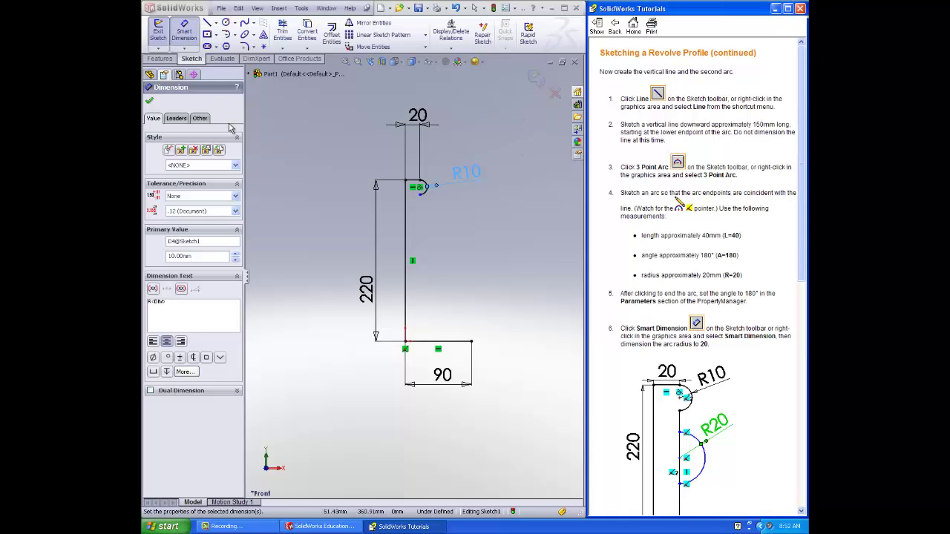
click(207, 25)
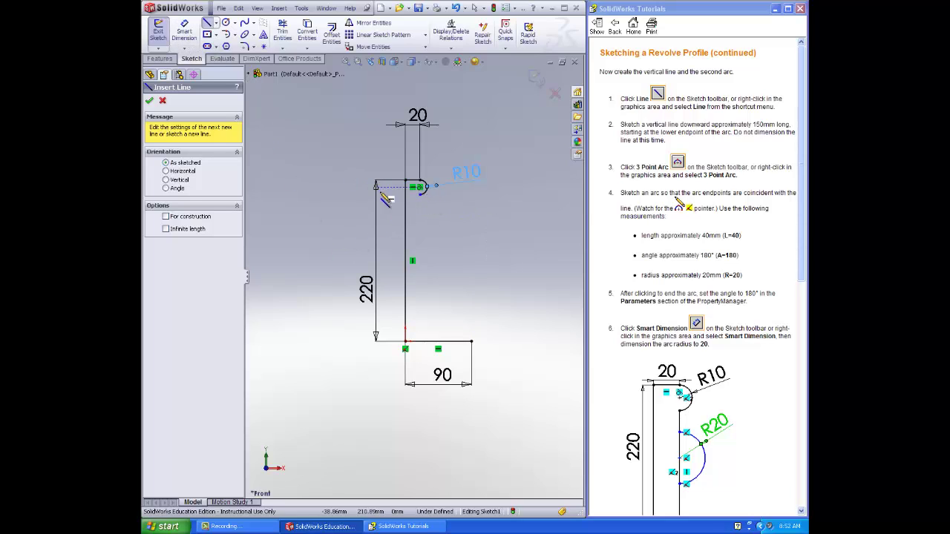
click(420, 189)
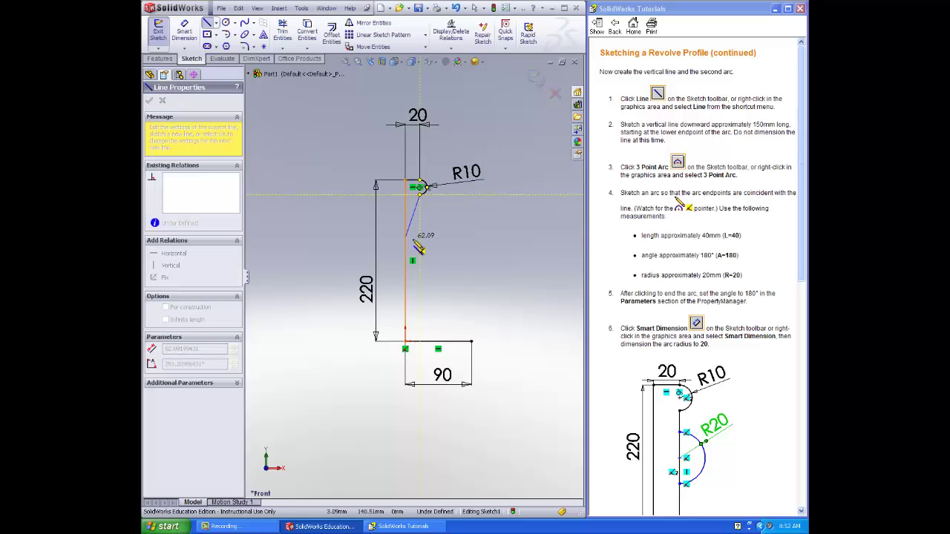
click(420, 304)
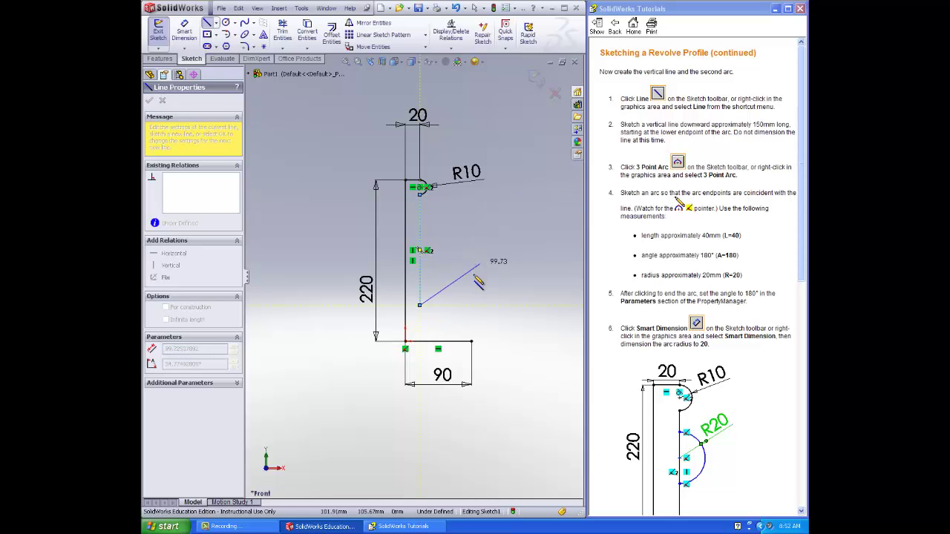
key(Escape)
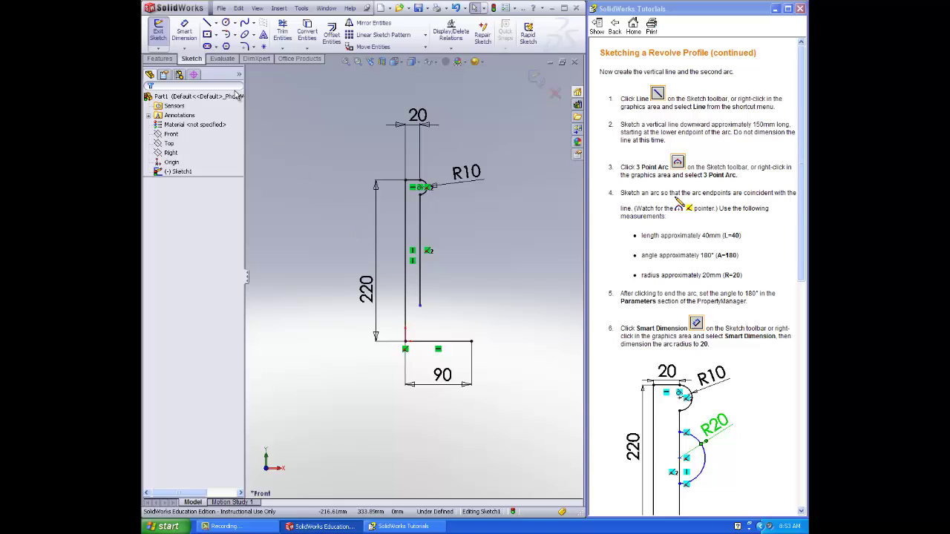
Sketch a 180° 3 Point Arc of about 19 mm radius bulging right, with both endpoints on the new vertical line below the small arc.
click(236, 35)
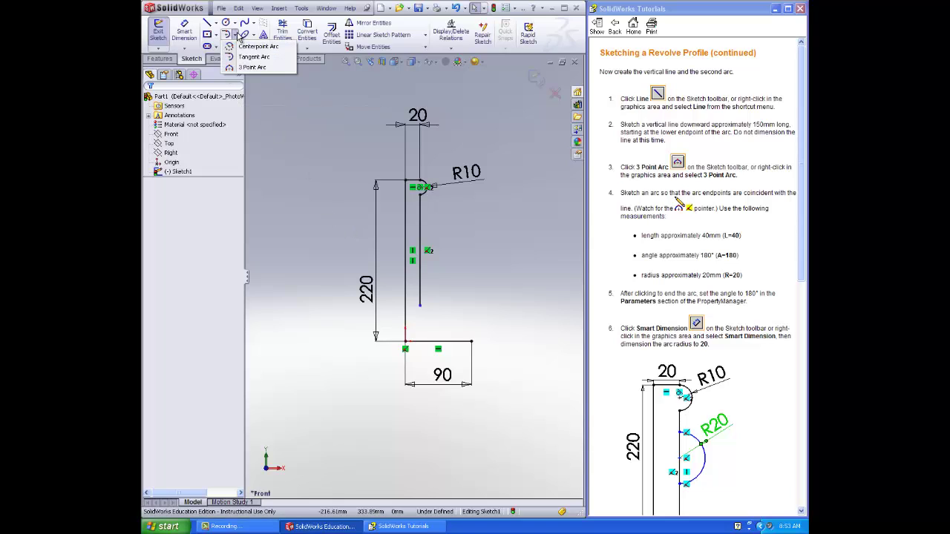
click(245, 67)
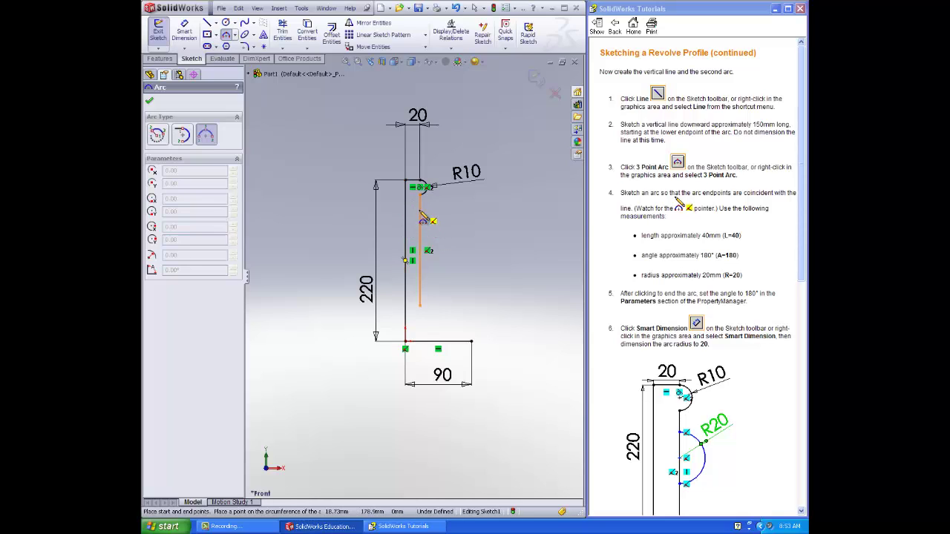
click(420, 210)
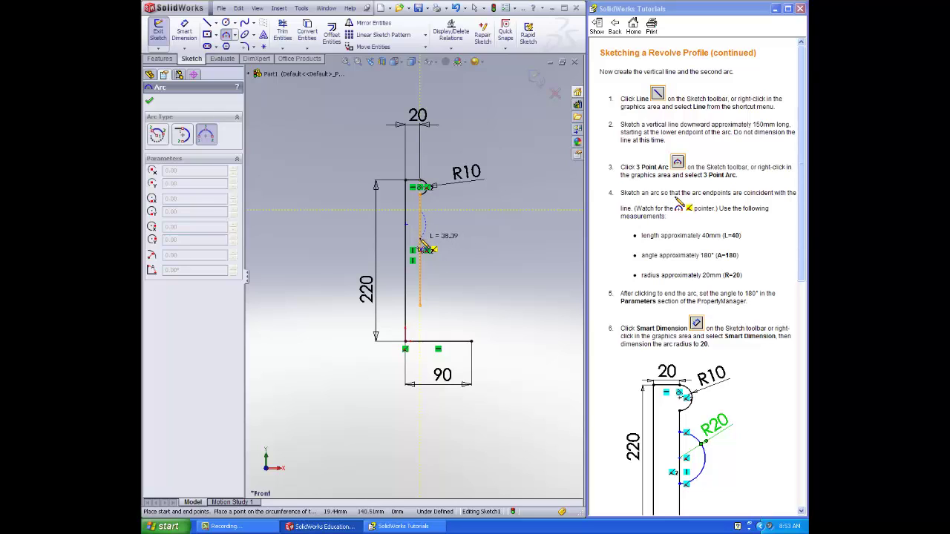
click(421, 250)
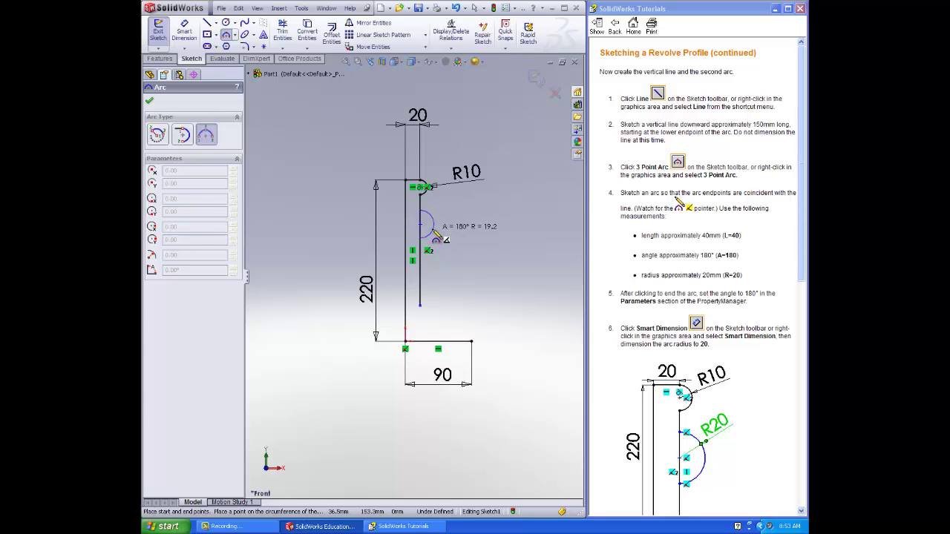
click(436, 235)
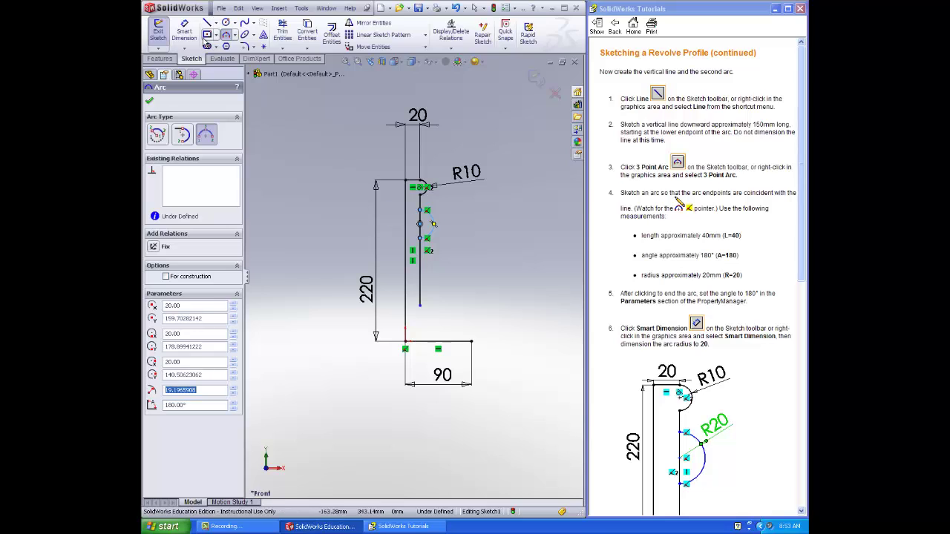
click(148, 103)
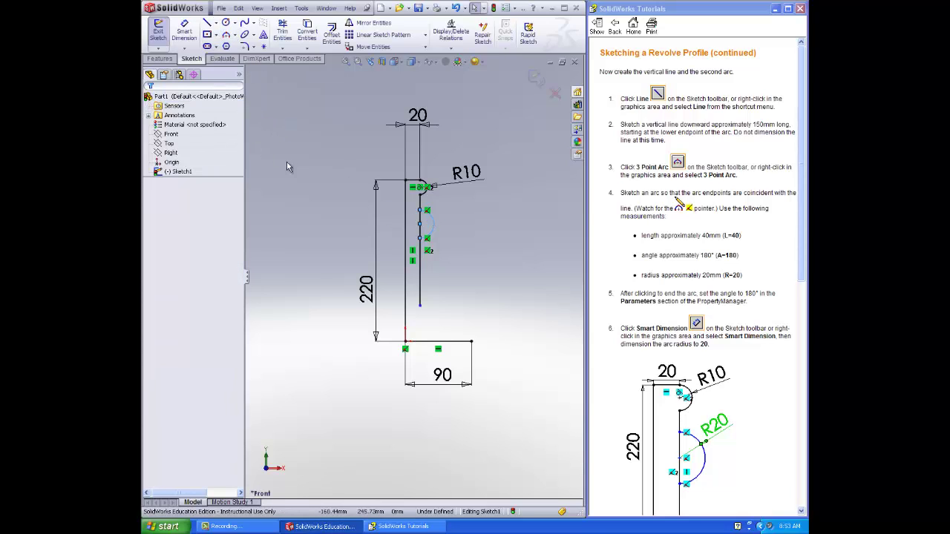
Dimension the distance between the second arc's endpoints to 40 mm, placing the dimension to the right.
click(183, 31)
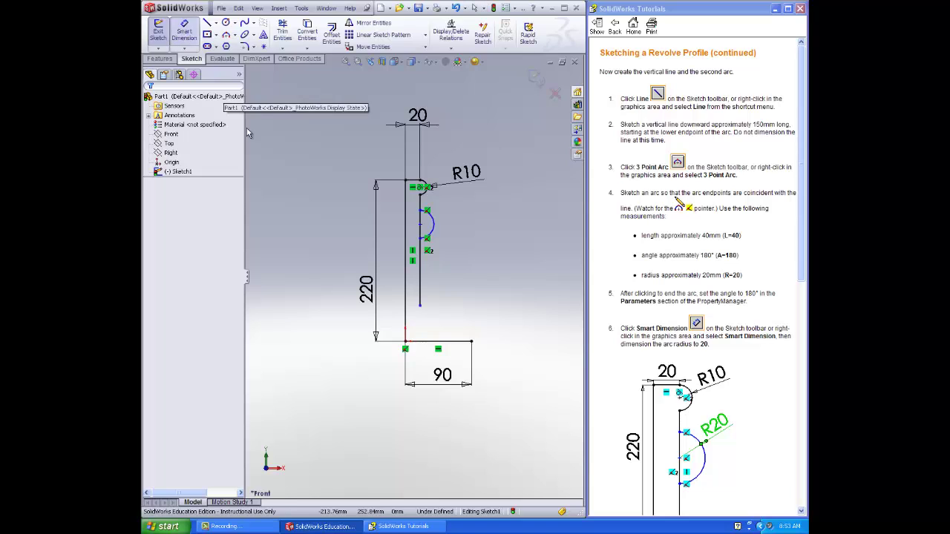
click(421, 212)
click(427, 239)
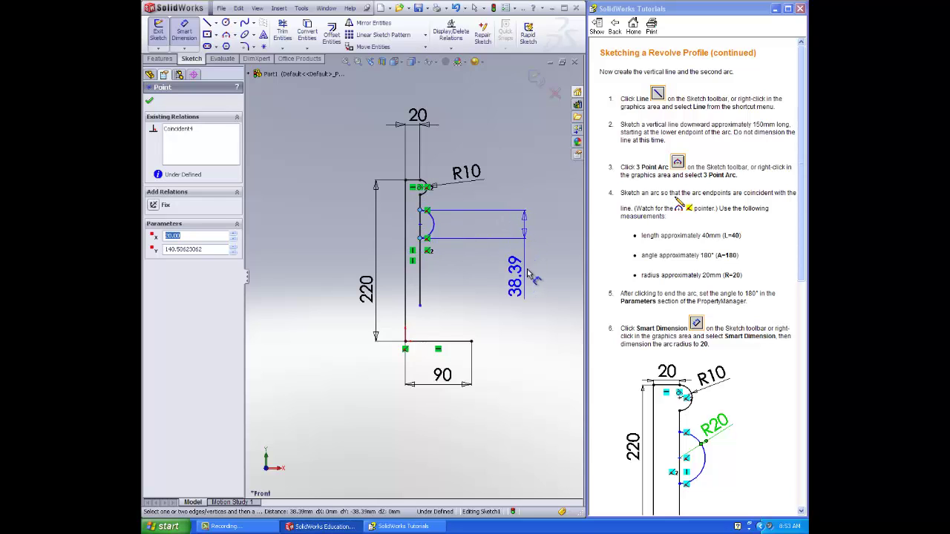
click(533, 269)
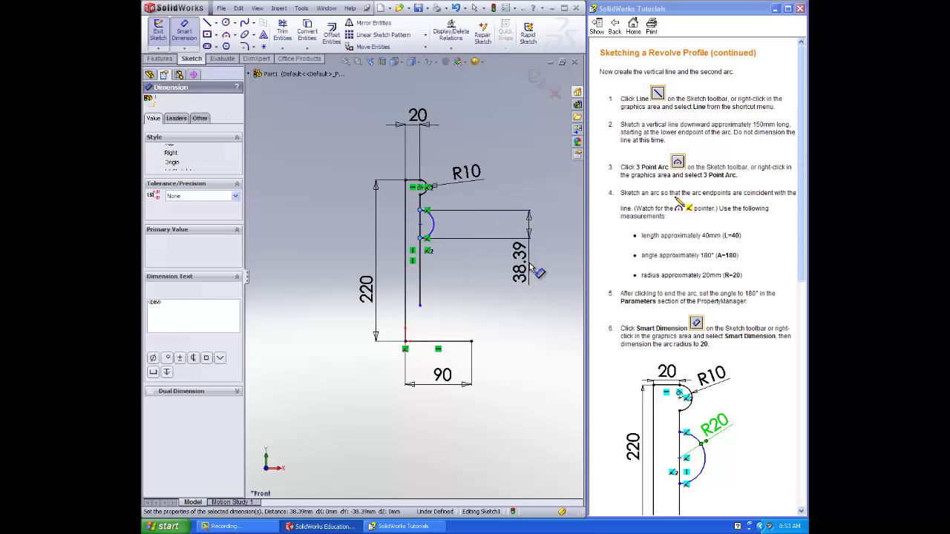
text(40)
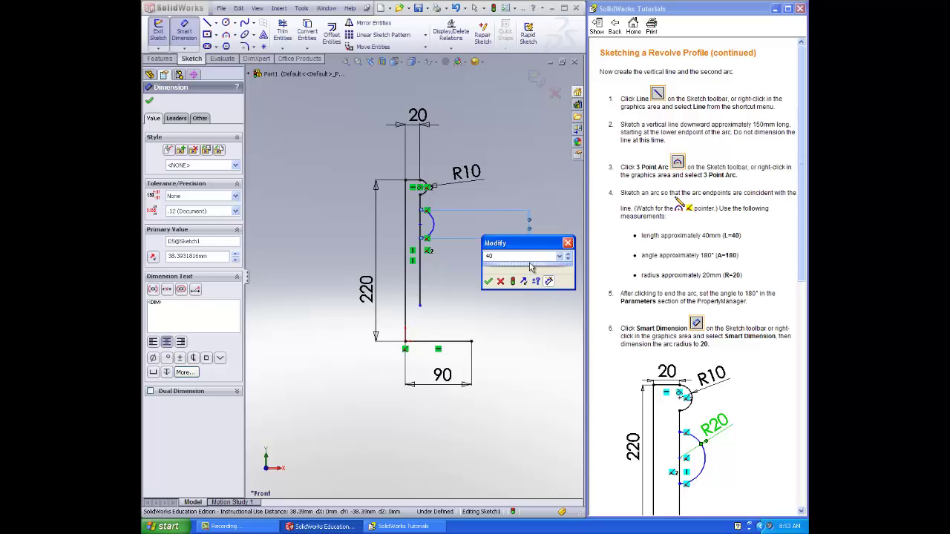
key(Return)
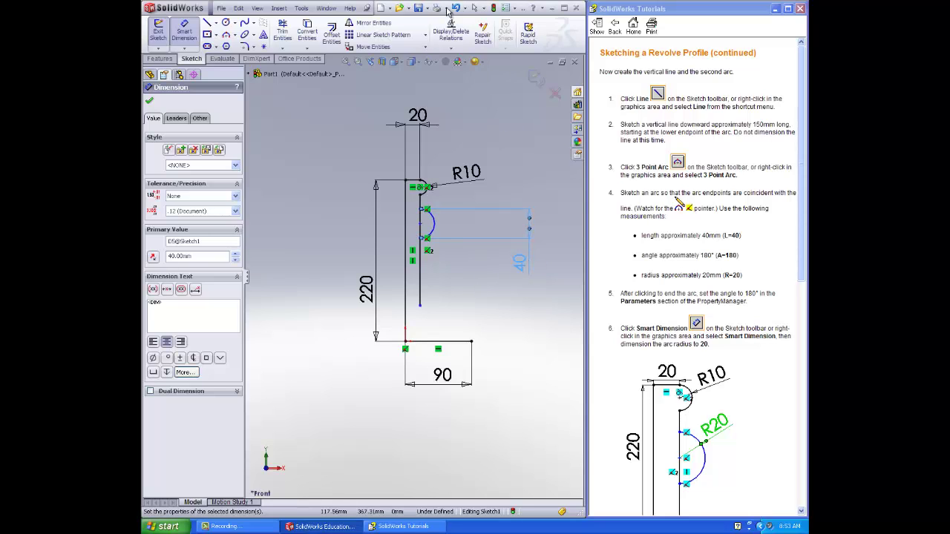
Dimension the second arc's radius, accepting 20 mm, and finish dimensioning.
click(437, 226)
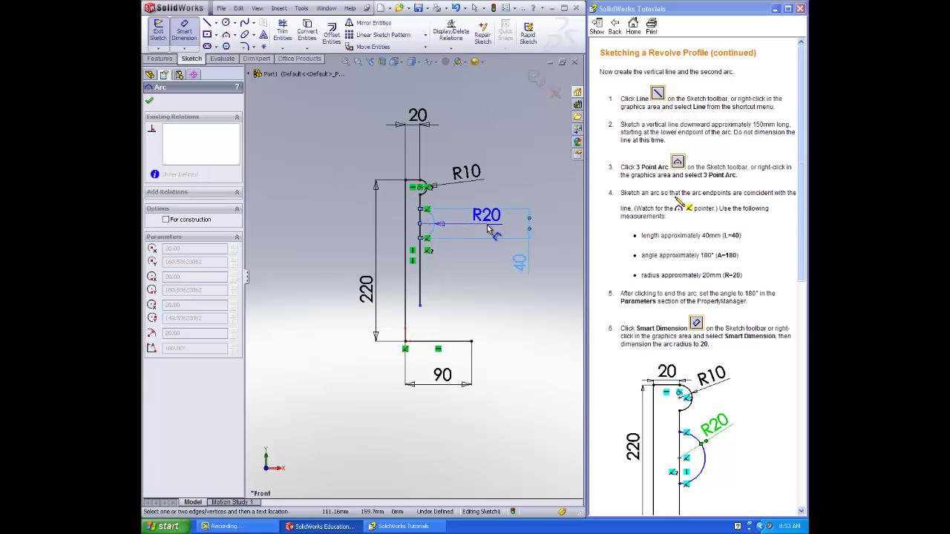
click(490, 231)
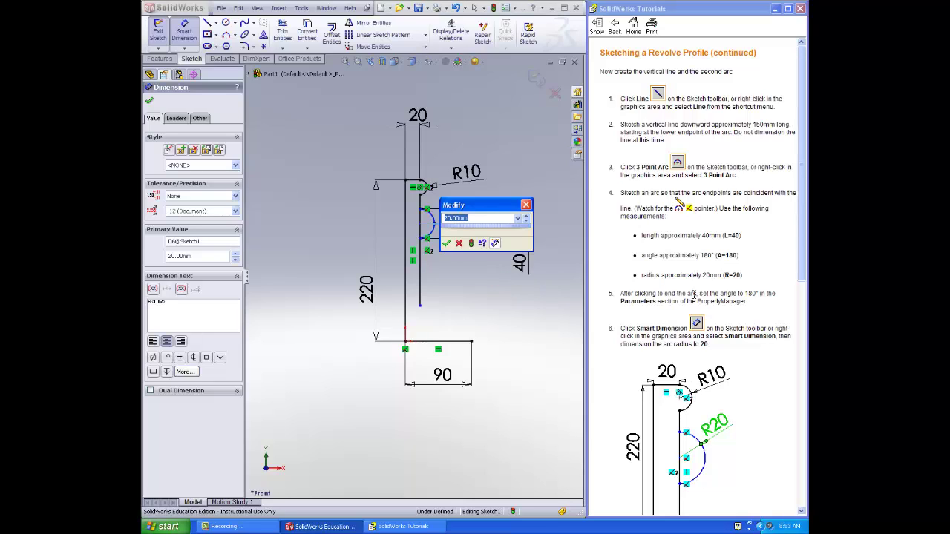
click(446, 243)
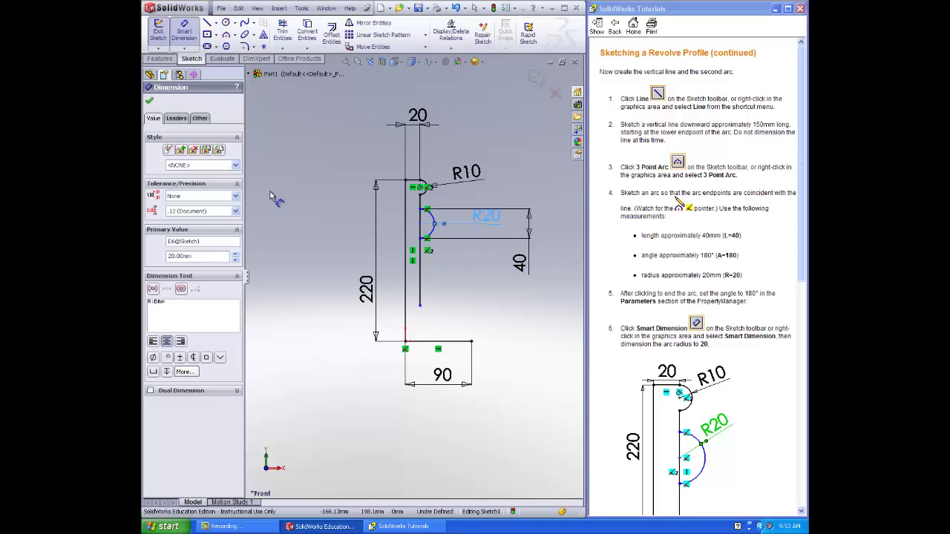
click(149, 103)
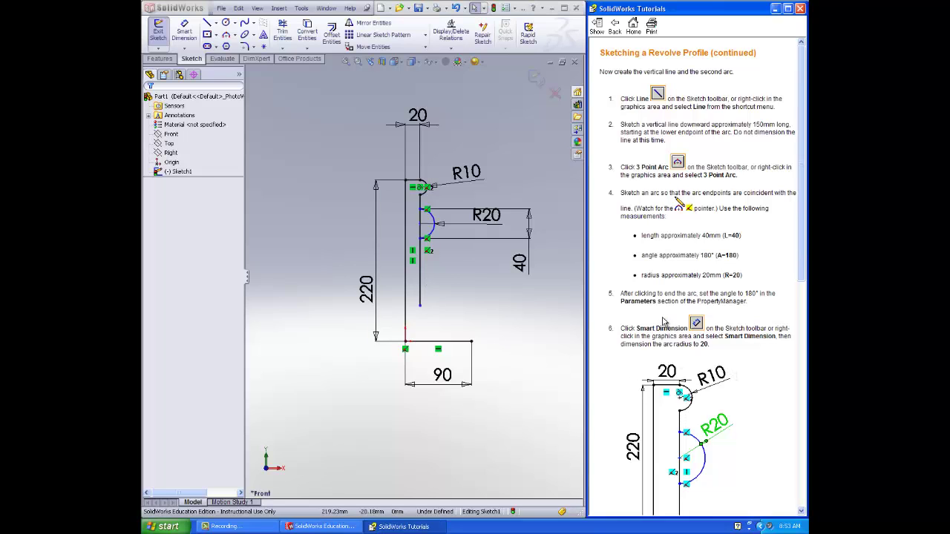
Following the tutorial's trimming instructions, use Trim to closest to remove the vertical line segment between the R20 arc's endpoints.
scroll(659, 327, down, 5)
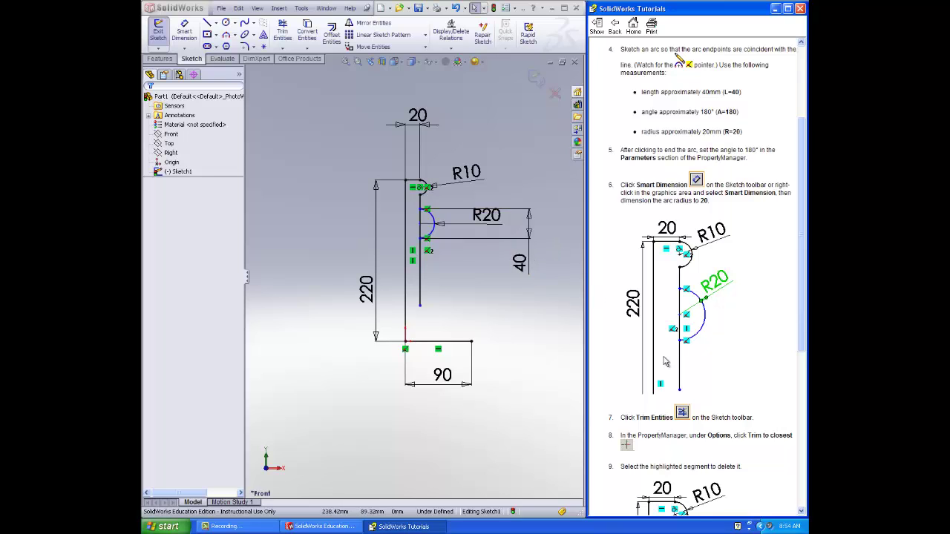
scroll(725, 357, down, 5)
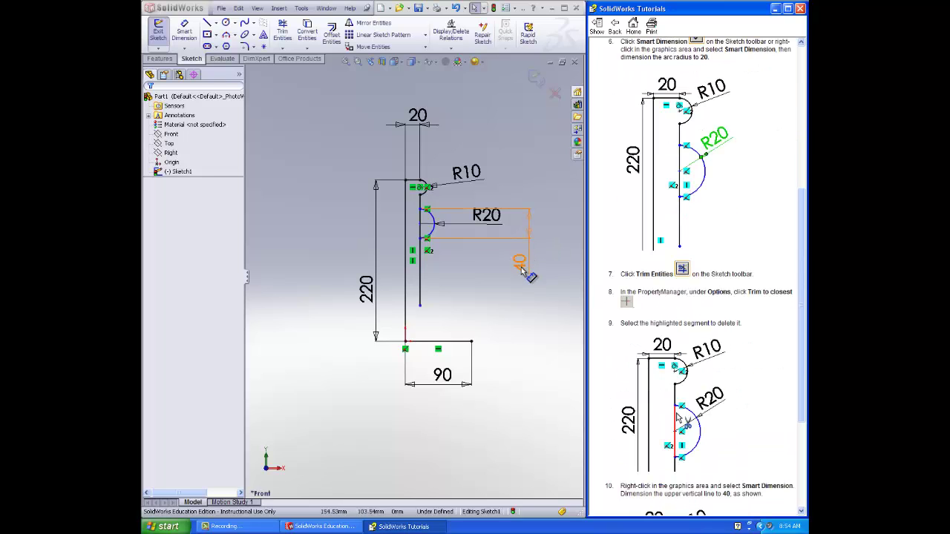
click(285, 37)
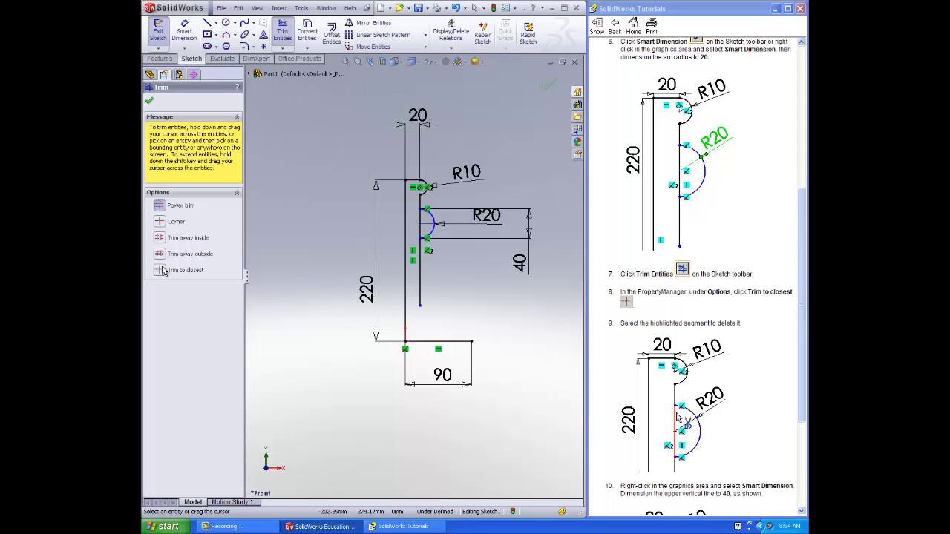
click(163, 270)
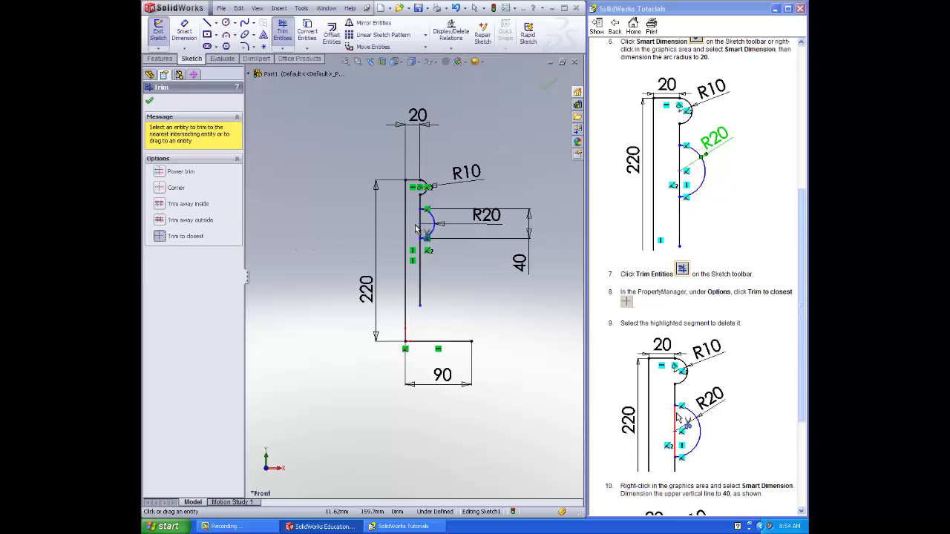
scroll(421, 234, down, 5)
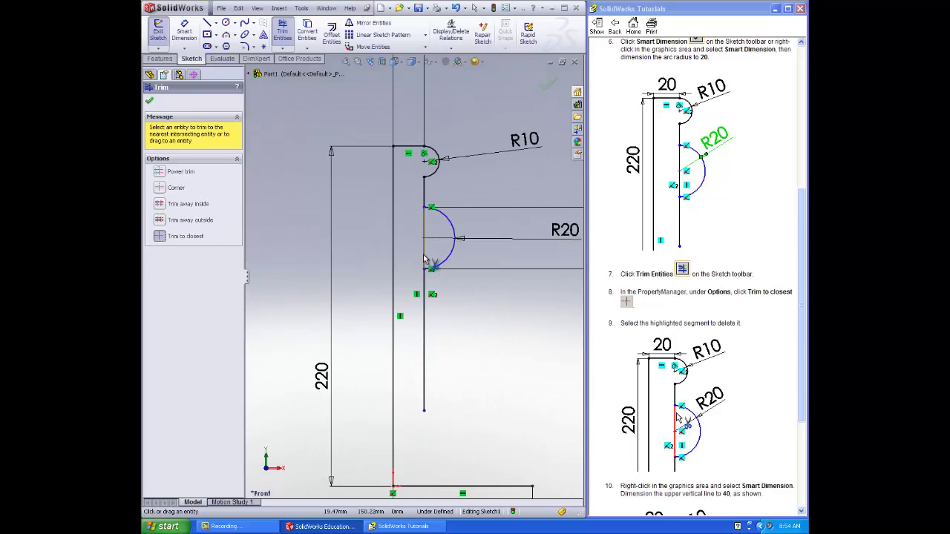
click(425, 257)
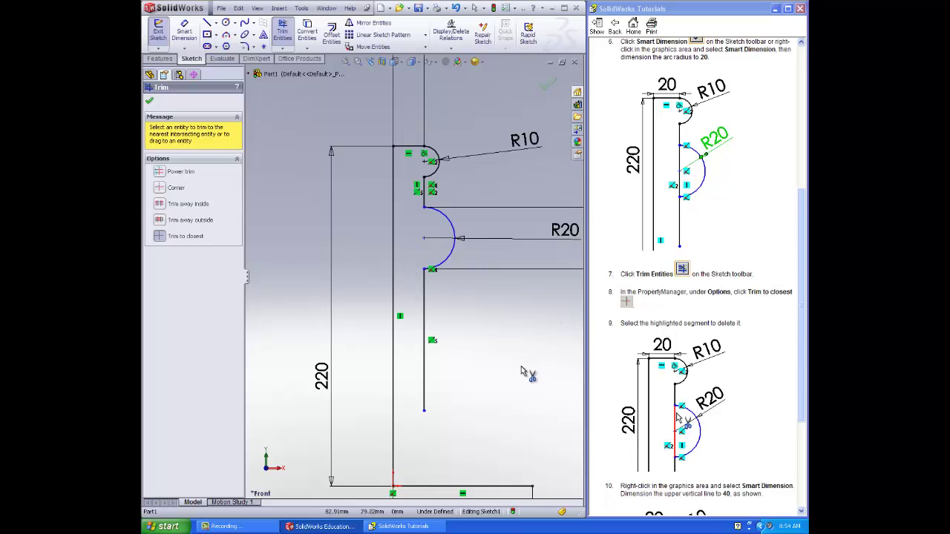
Dimension the vertical line between the R10 and R20 arcs to 40 mm and advance the tutorial to its next page.
scroll(741, 412, down, 3)
scroll(742, 410, down, 1)
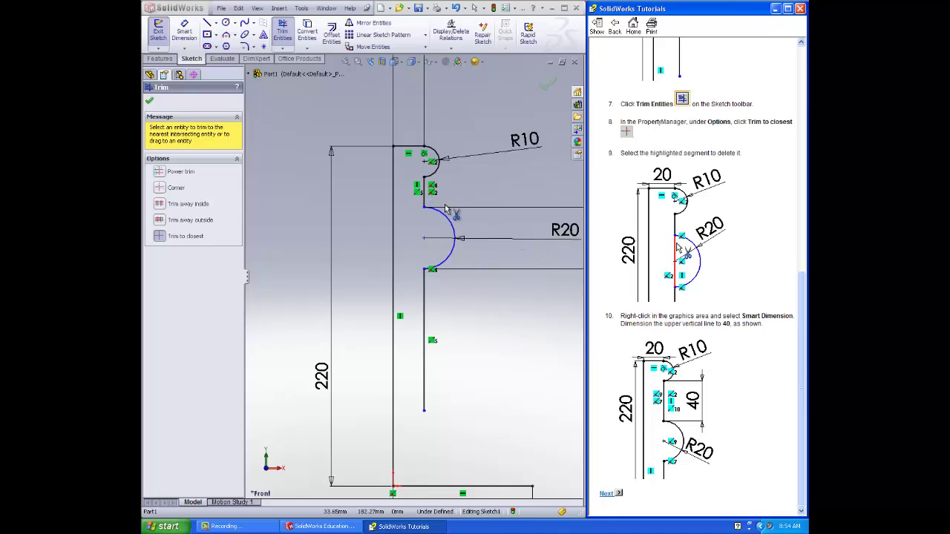
scroll(679, 195, up, 10)
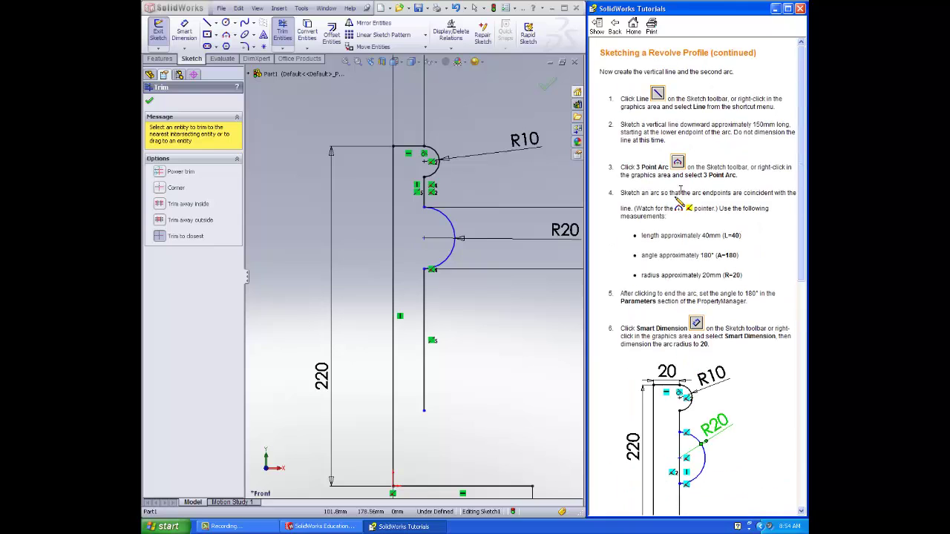
scroll(750, 416, down, 2)
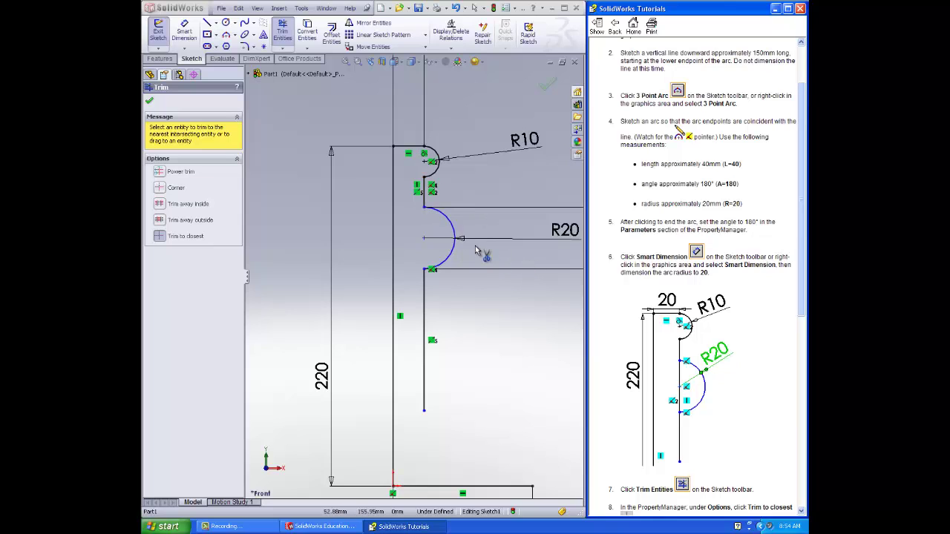
scroll(427, 256, up, 1)
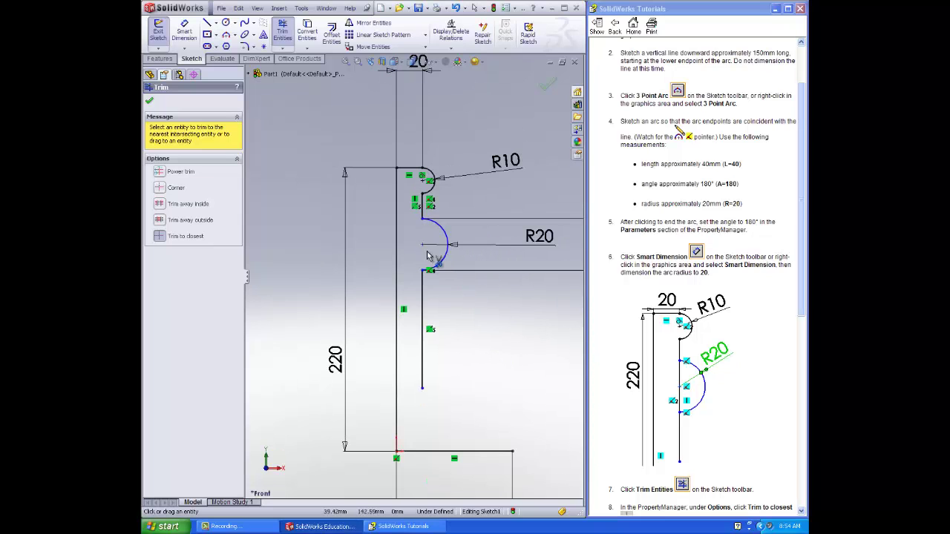
key(Escape)
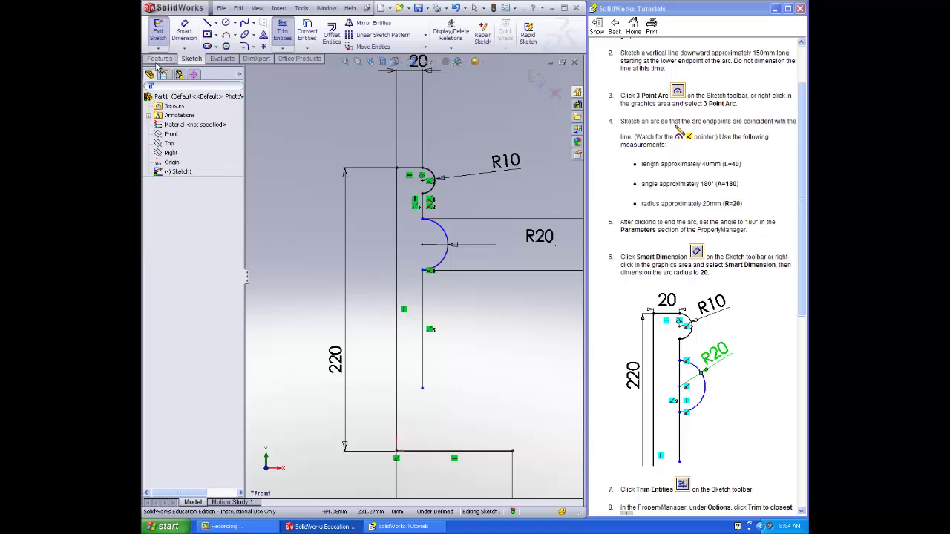
click(184, 31)
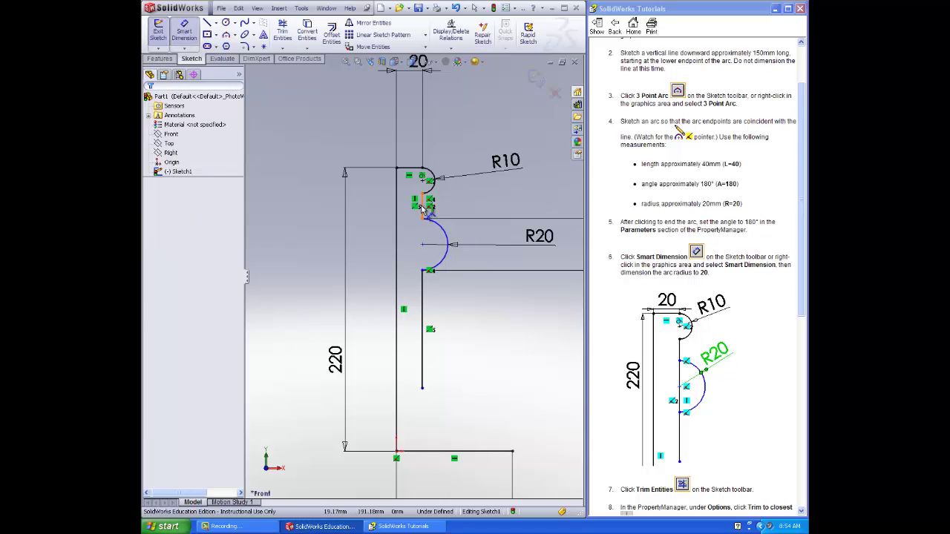
click(425, 212)
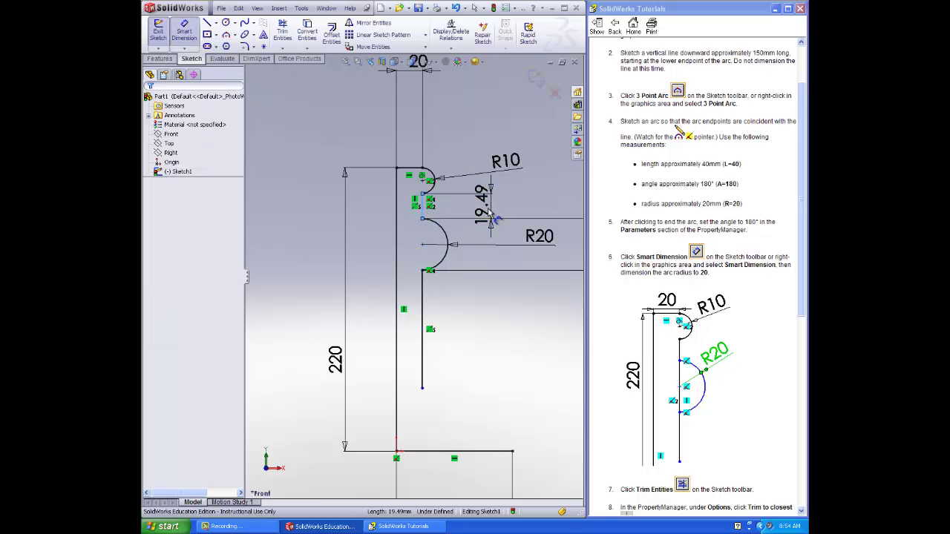
click(490, 214)
text(40)
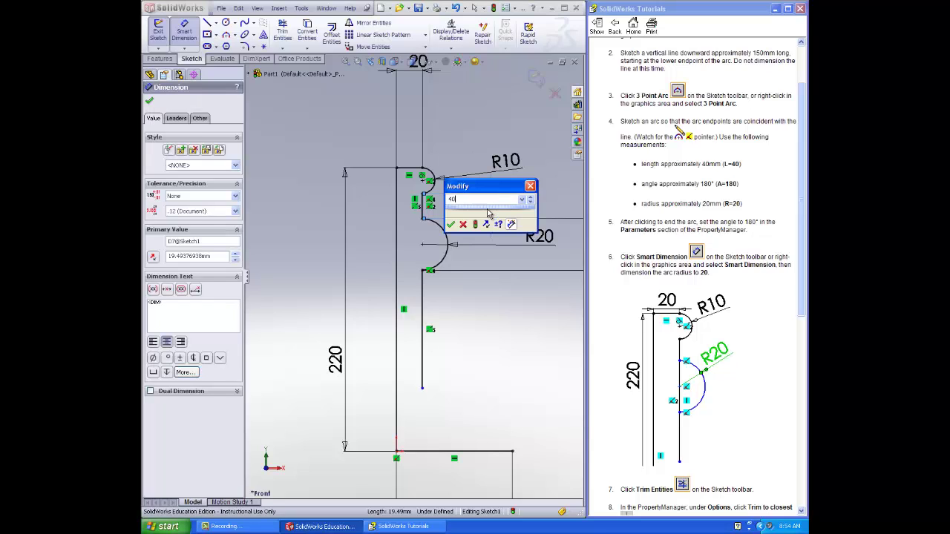
key(Return)
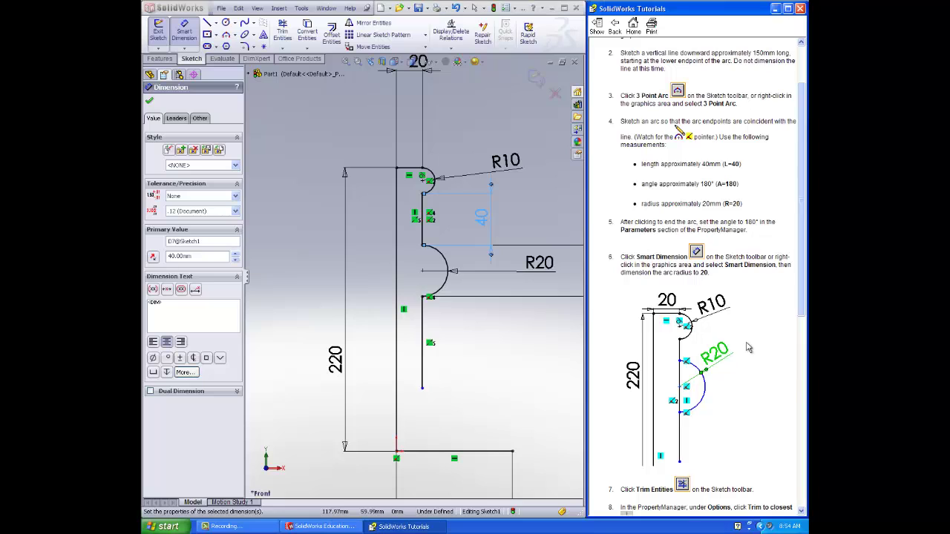
scroll(748, 348, down, 10)
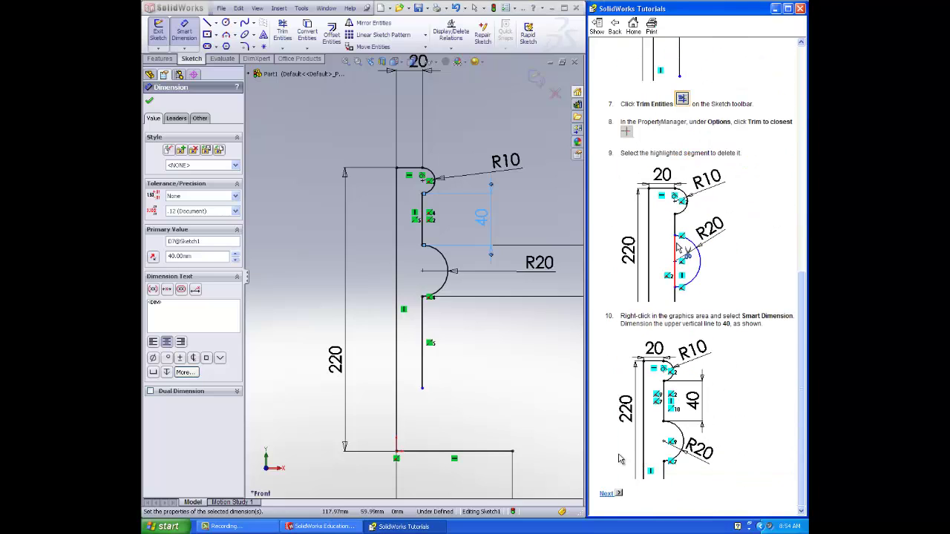
click(607, 493)
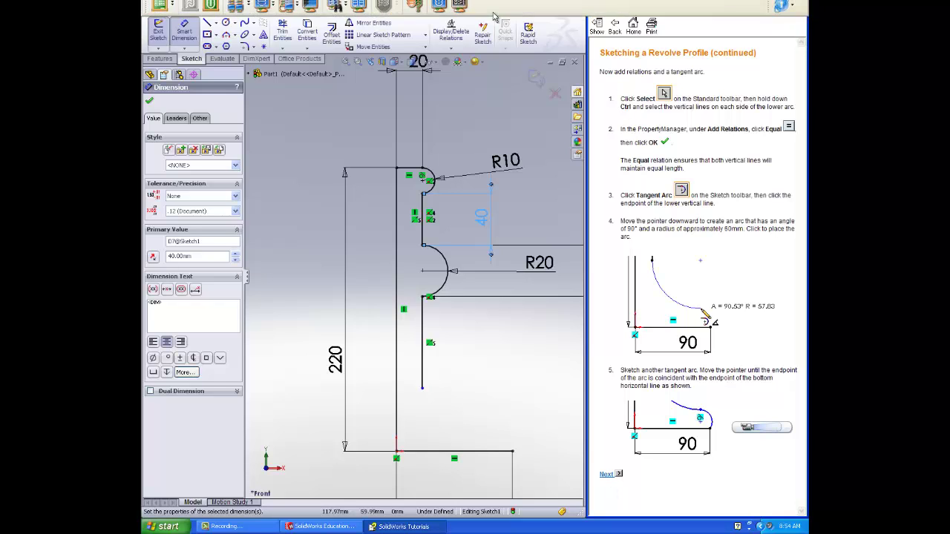
click(460, 50)
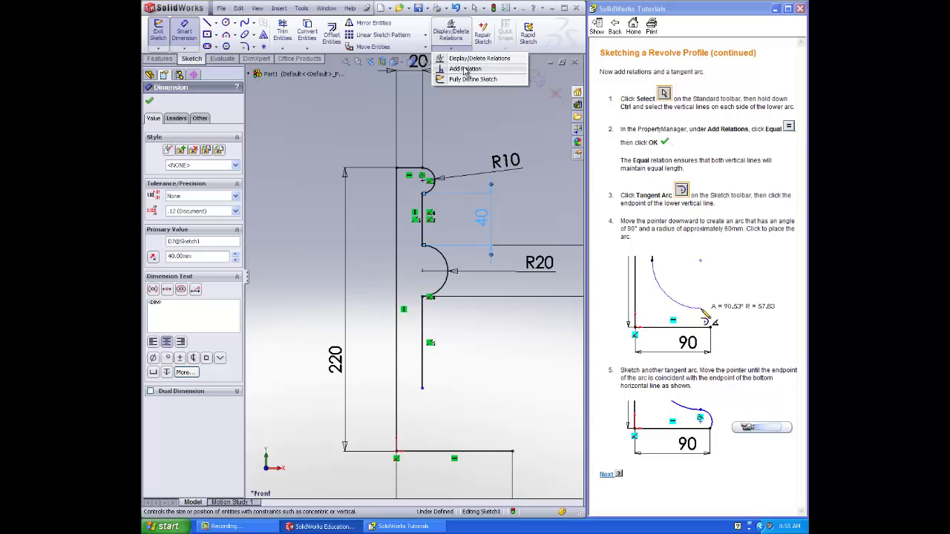
click(465, 68)
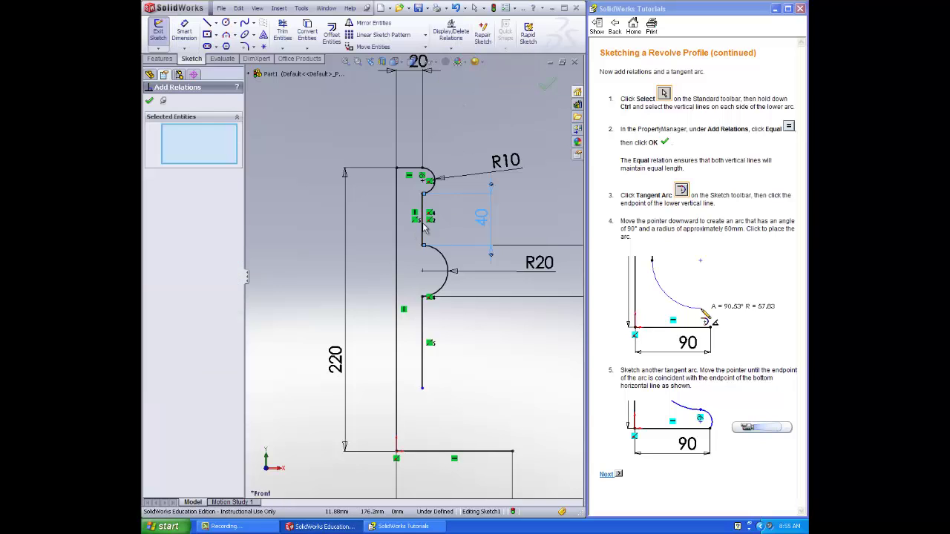
click(484, 218)
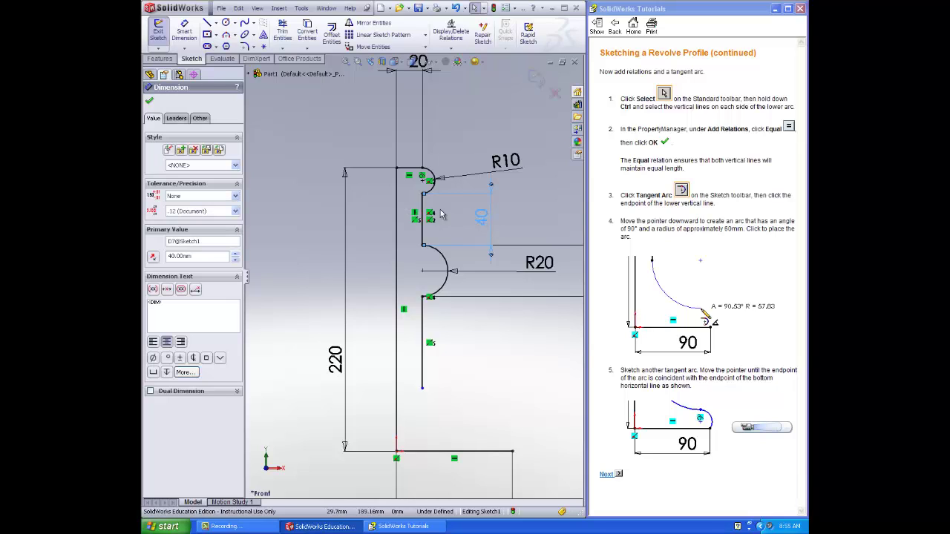
click(519, 202)
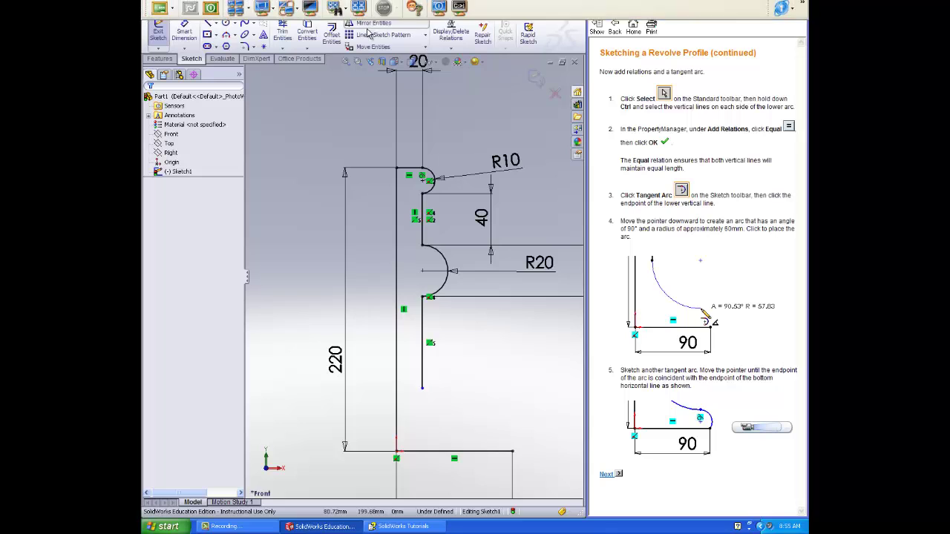
Add an Equal relation between the vertical lines directly above and below the R20 arc.
click(451, 49)
click(466, 68)
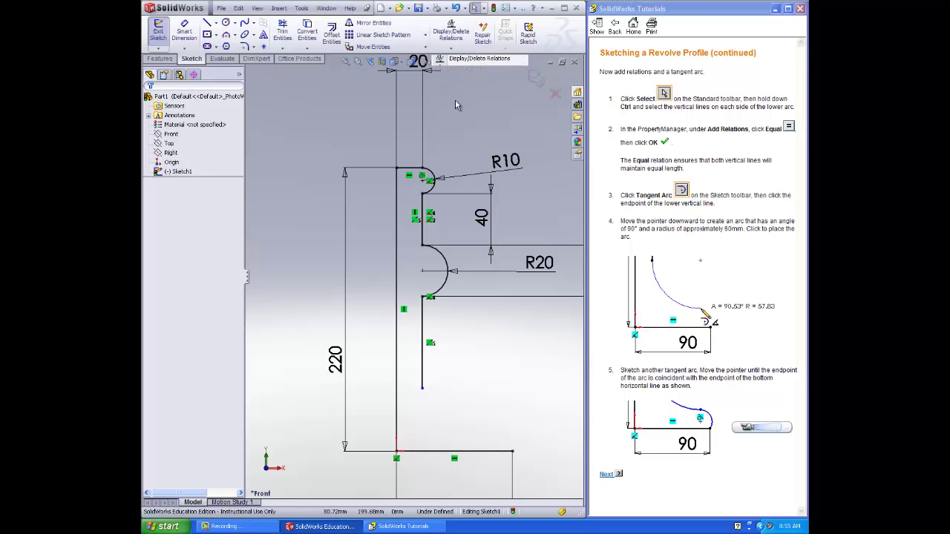
click(423, 237)
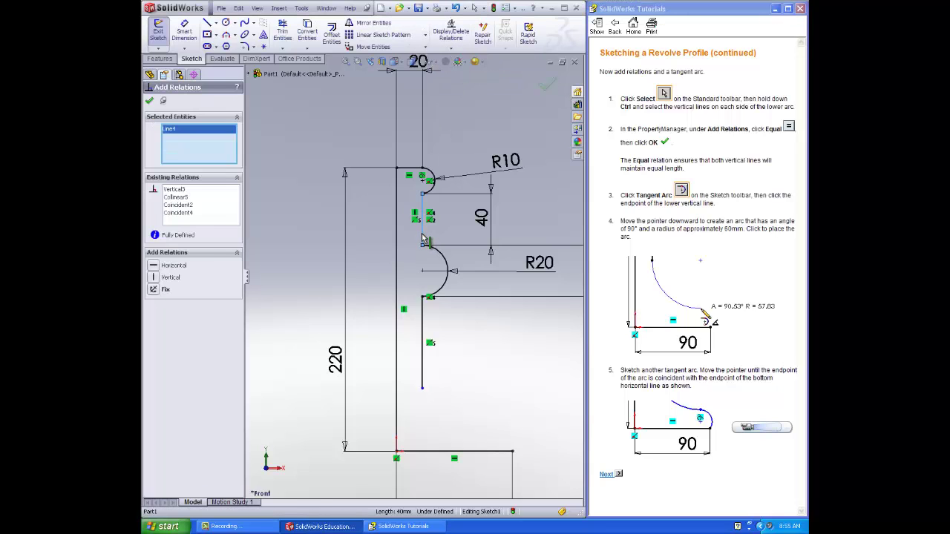
click(423, 333)
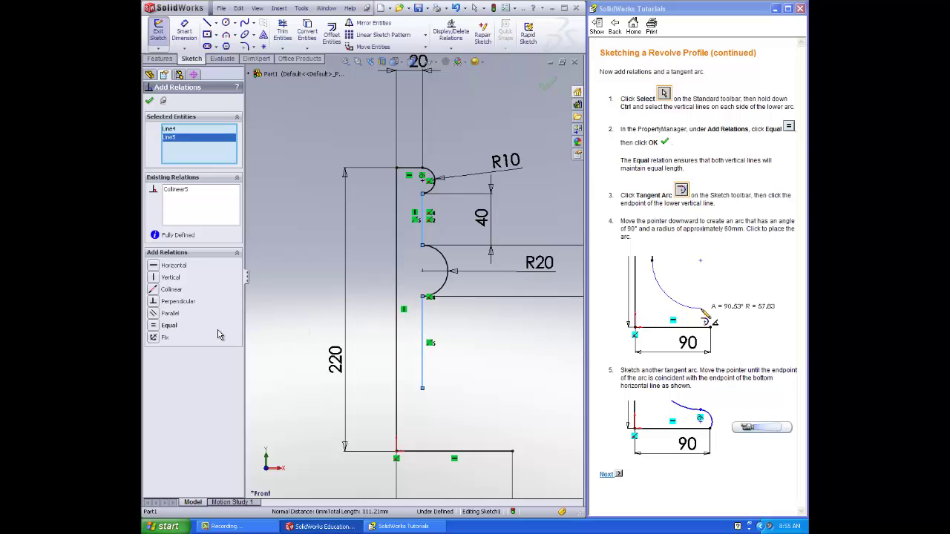
click(156, 325)
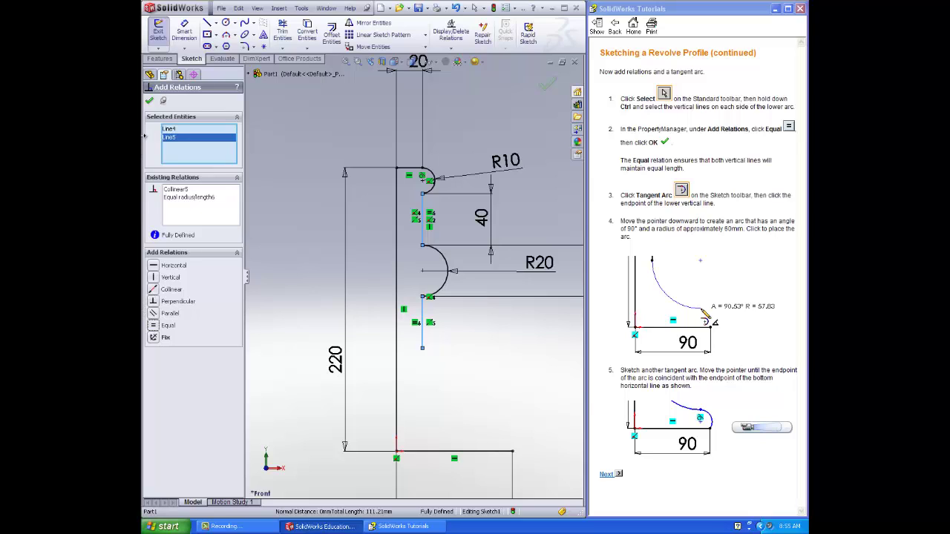
click(149, 102)
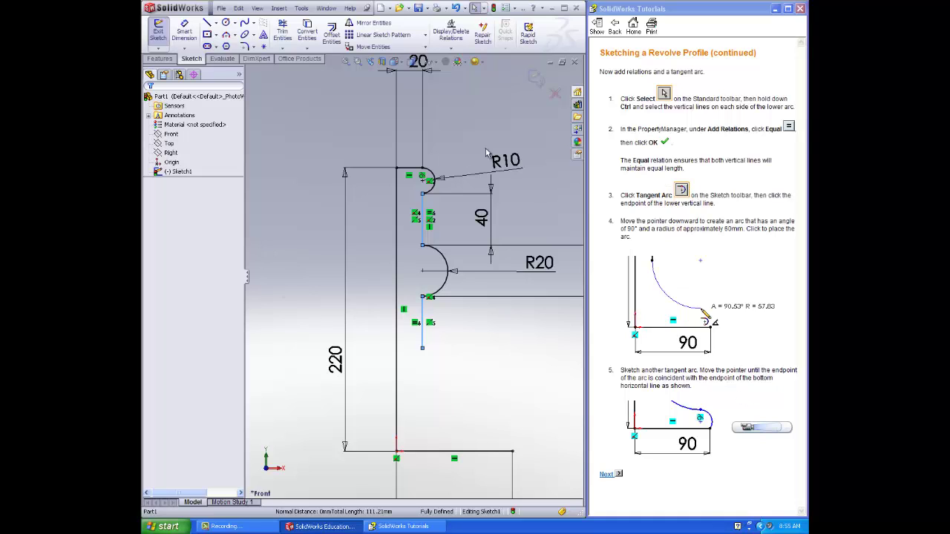
Sketch a 90° tangent arc of about 57 mm radius from the lower vertical line's endpoint, continuing with a second tangent arc to the base line's outer endpoint.
click(233, 34)
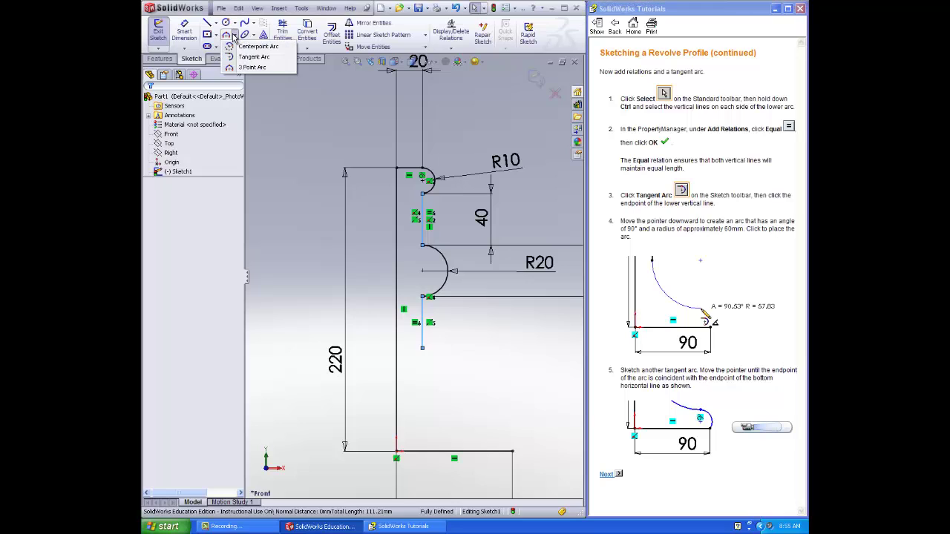
click(262, 60)
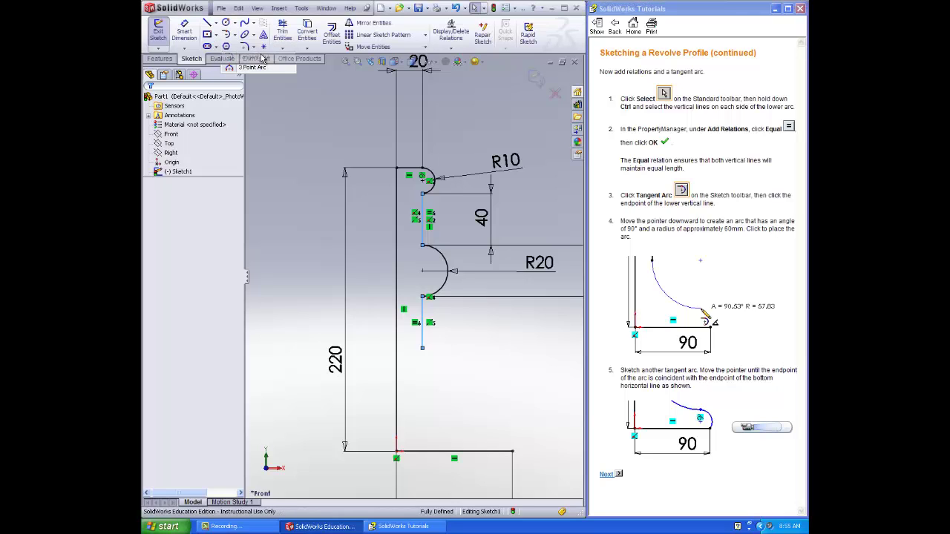
click(422, 349)
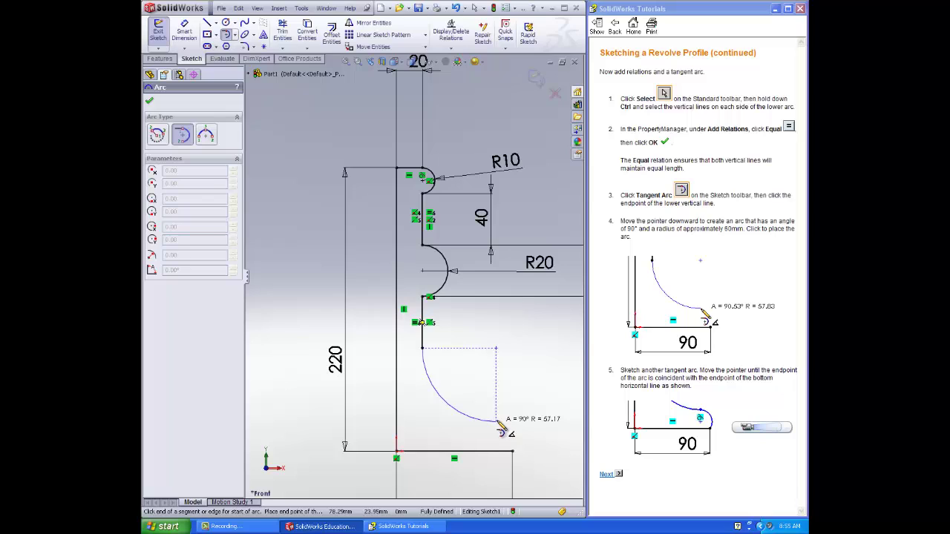
click(497, 422)
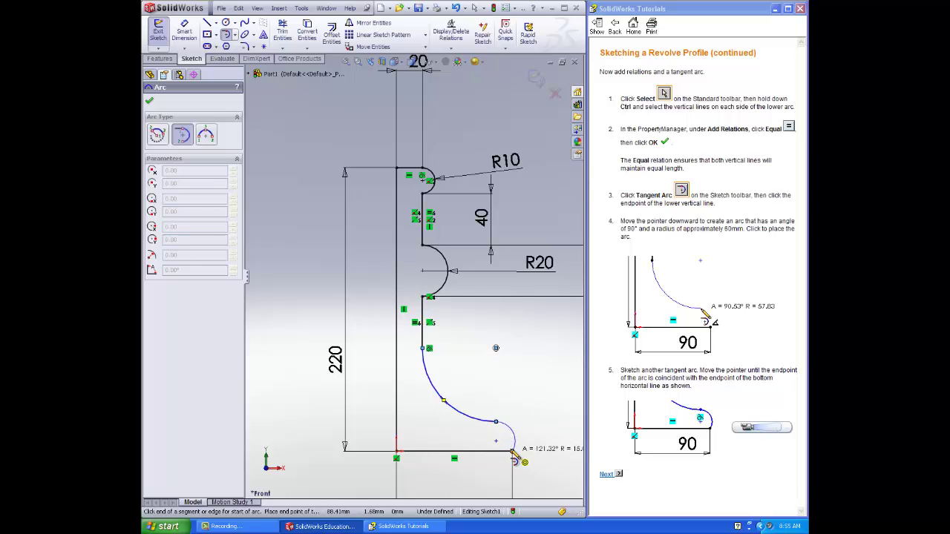
click(513, 450)
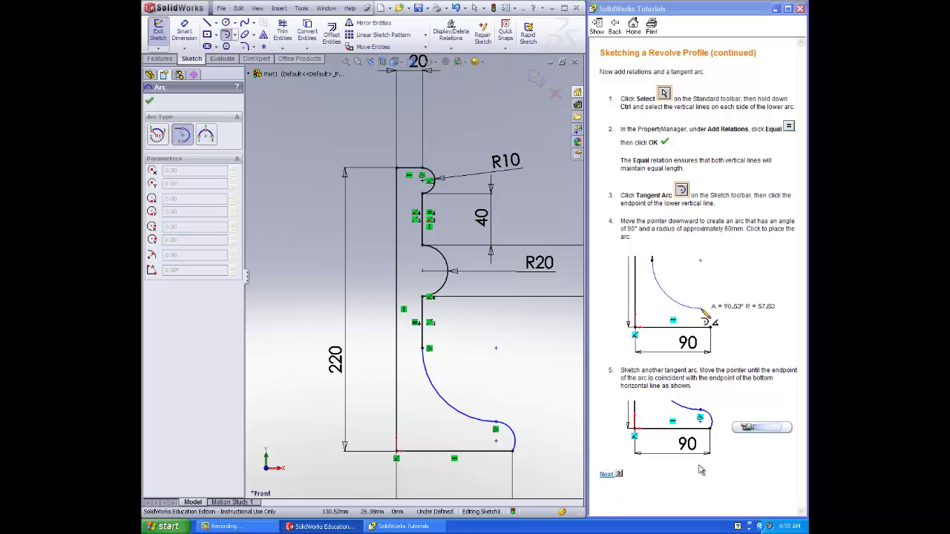
Advance the tutorial to its dimensioning page and dimension the large tangent arc's radius to 60 mm.
click(613, 475)
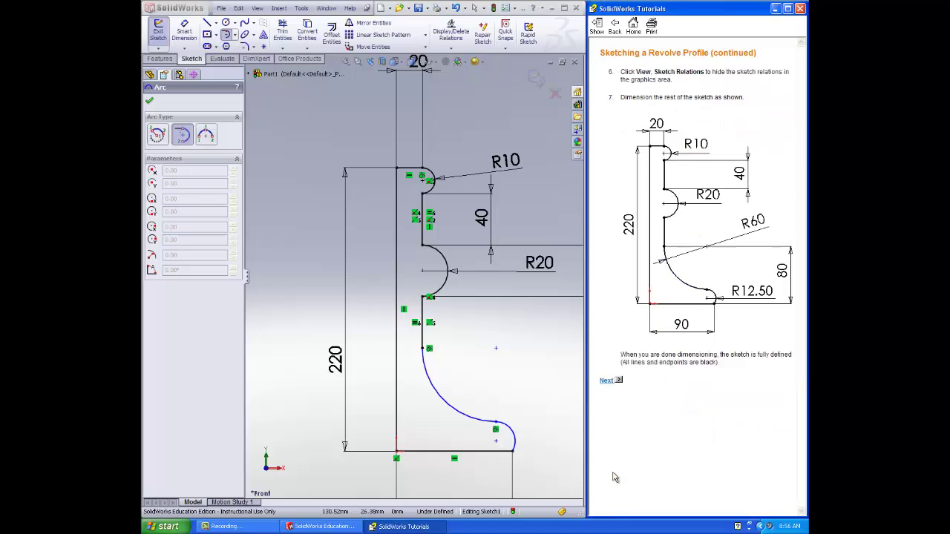
mouse_move(577, 7)
click(151, 99)
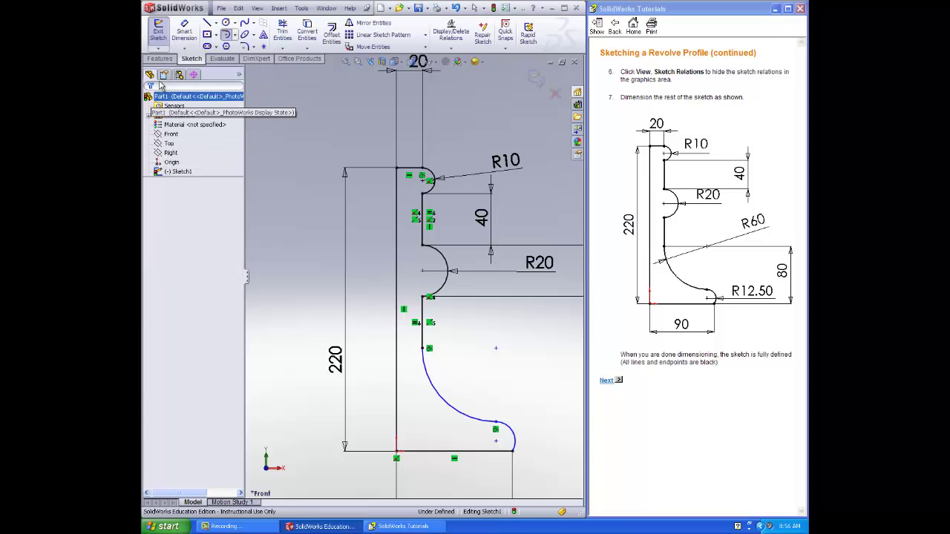
click(185, 34)
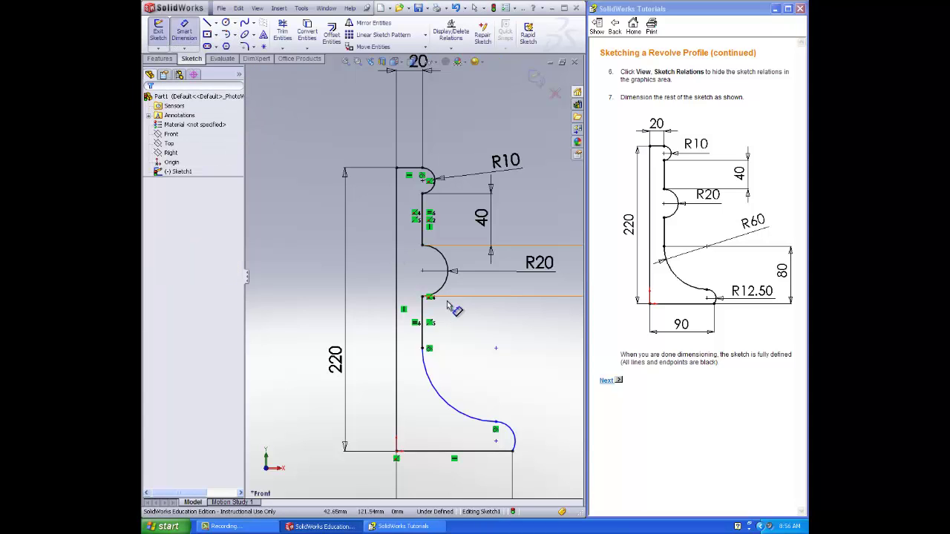
click(449, 407)
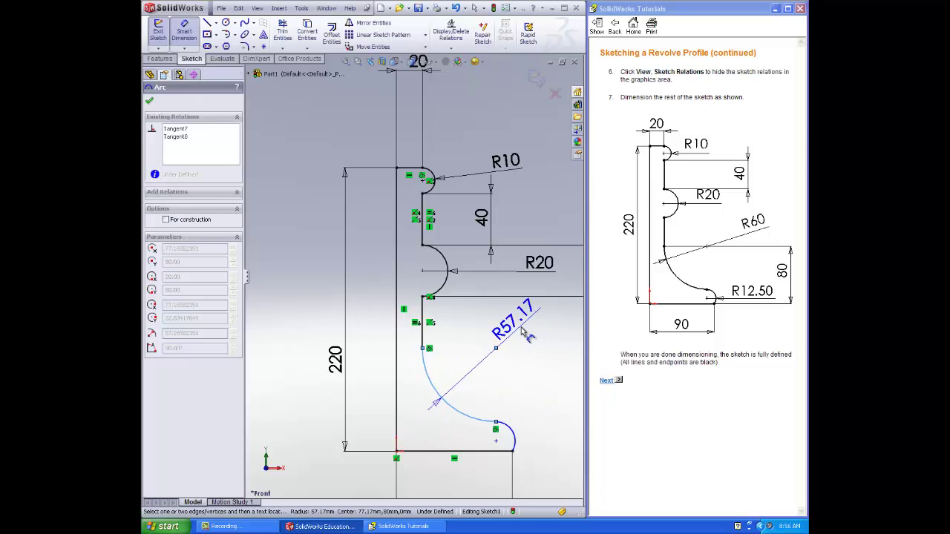
click(533, 352)
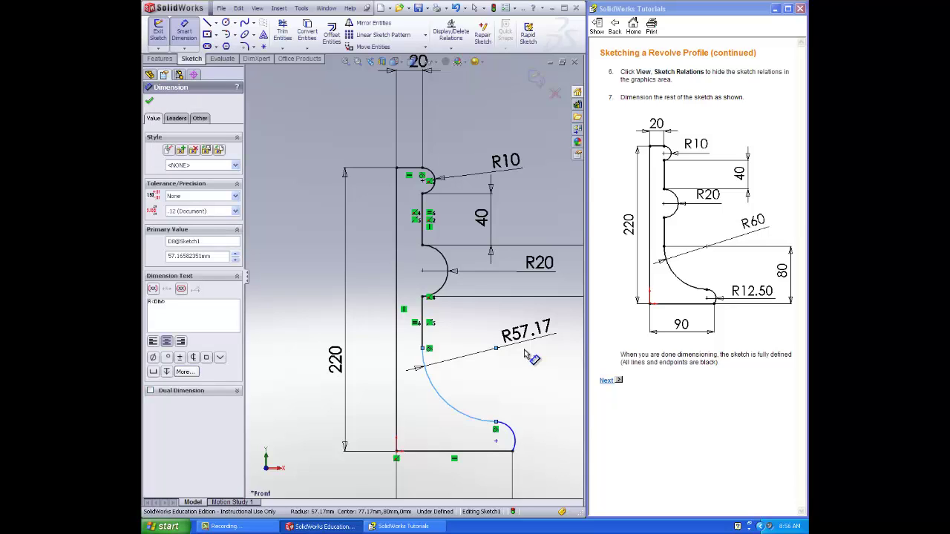
text(60)
key(Return)
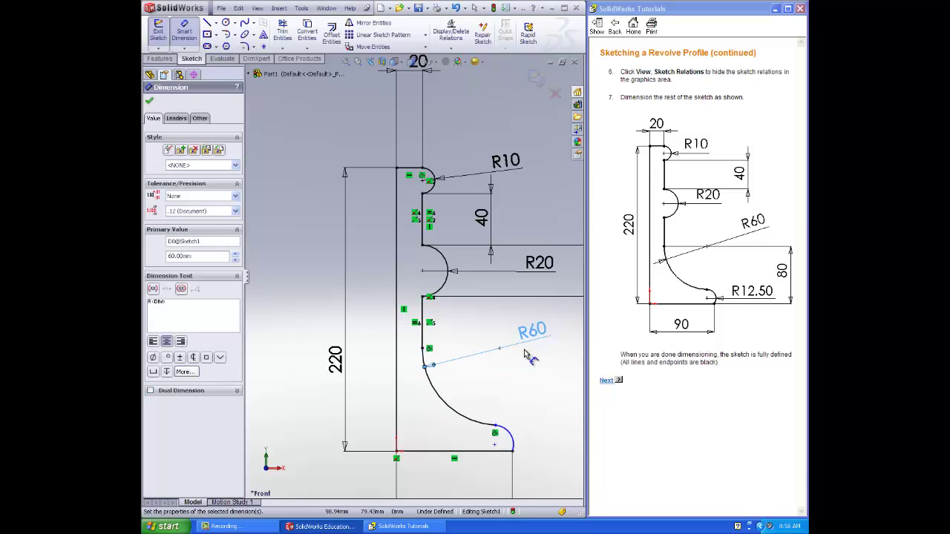
Try to dimension the vertical distance between the R60 arc's upper endpoint and the base line's outer endpoint.
click(512, 450)
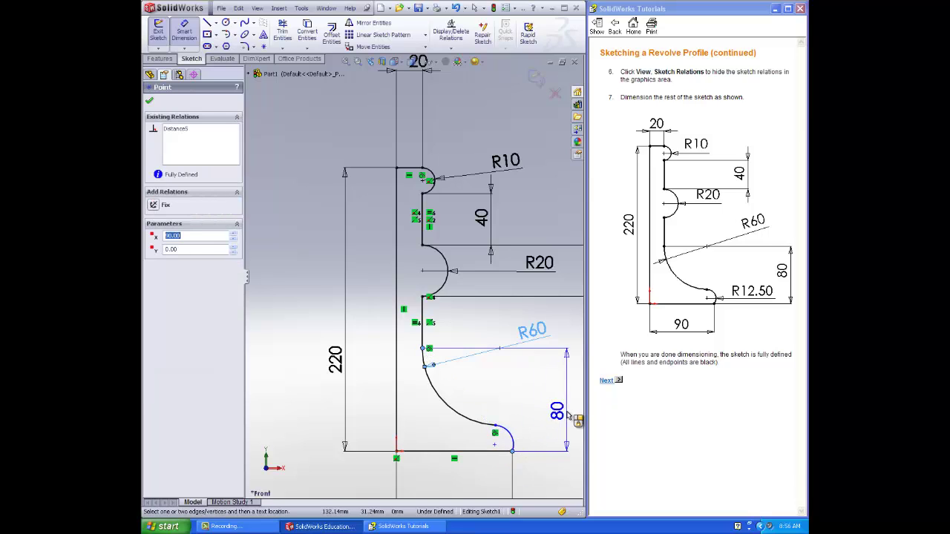
click(568, 416)
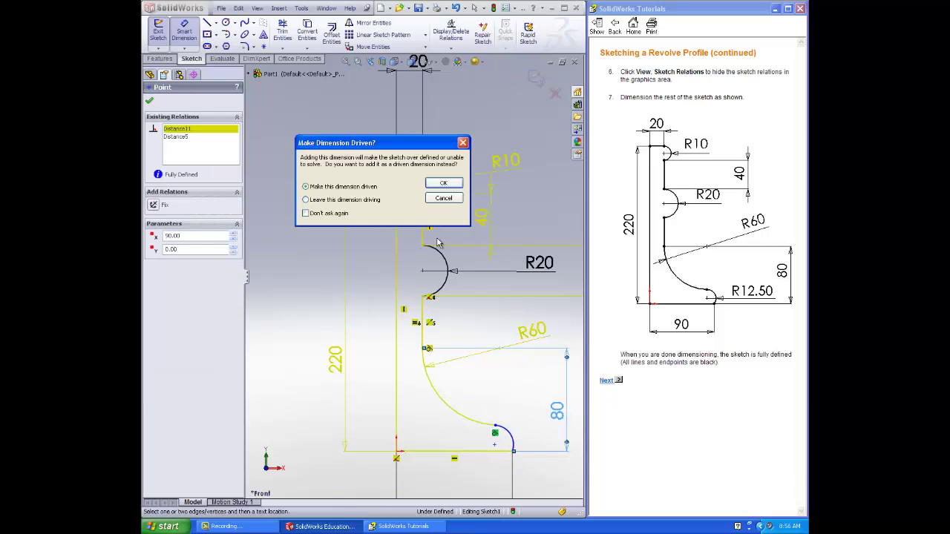
click(445, 203)
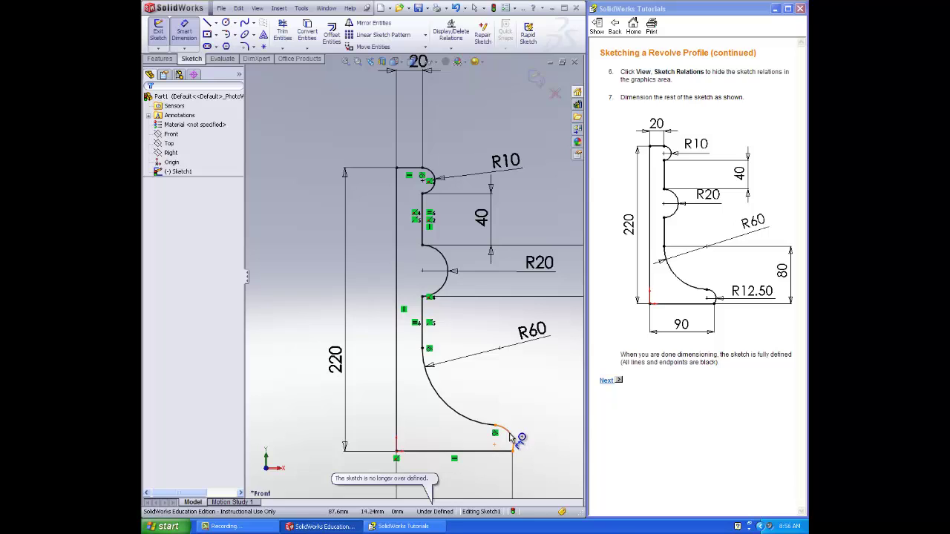
Dimension the radius of the small tangent arc at the base's outer edge to 12.5 mm.
click(549, 400)
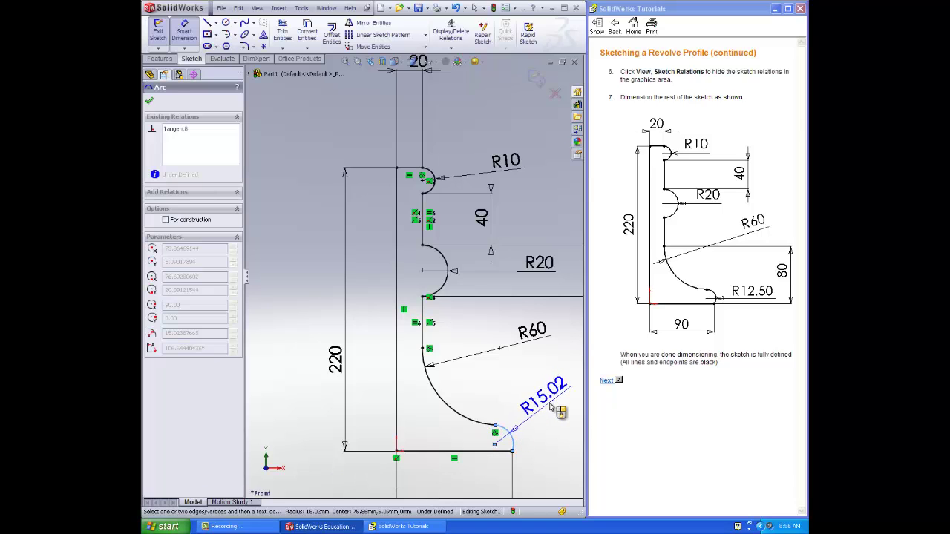
click(550, 406)
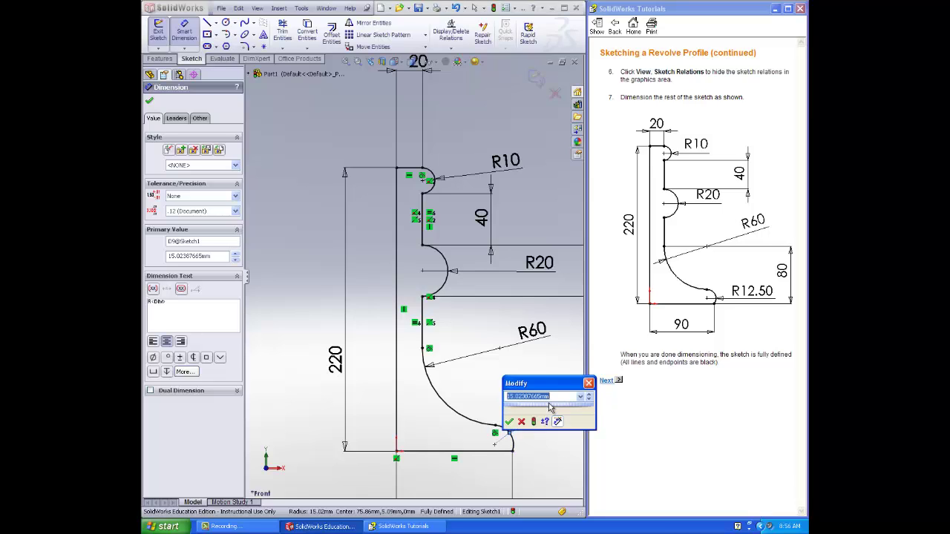
text(12.5)
key(Return)
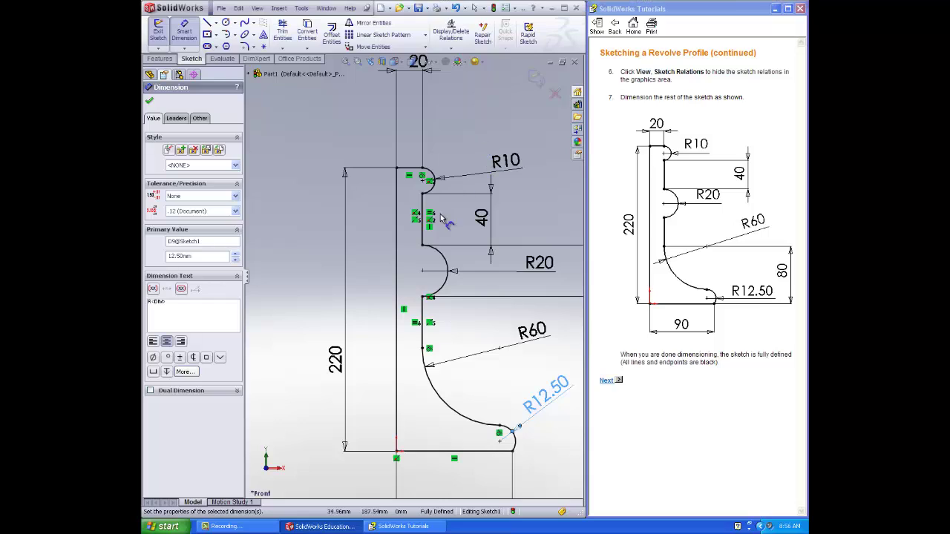
click(147, 102)
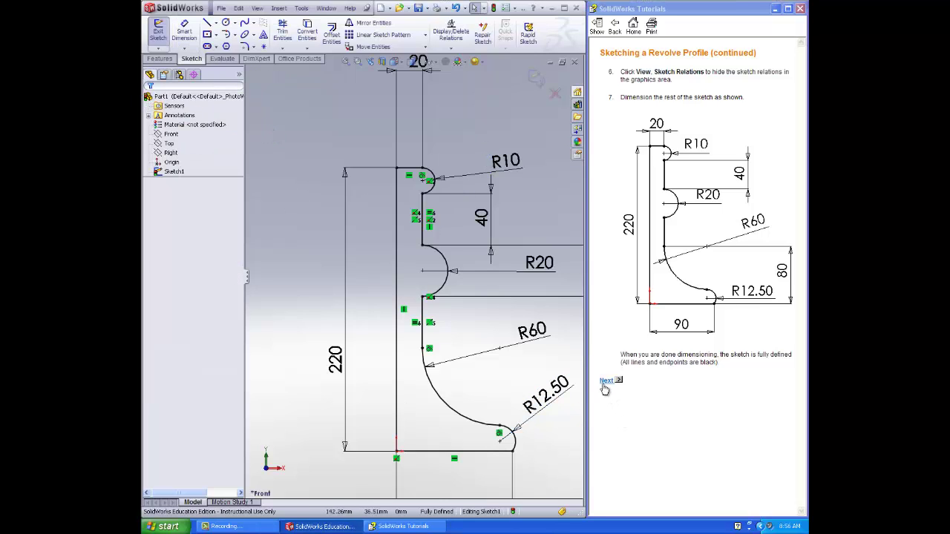
Advance the tutorial to the revolve page and revolve the profile One-Direction through 360° about the long vertical line.
click(607, 381)
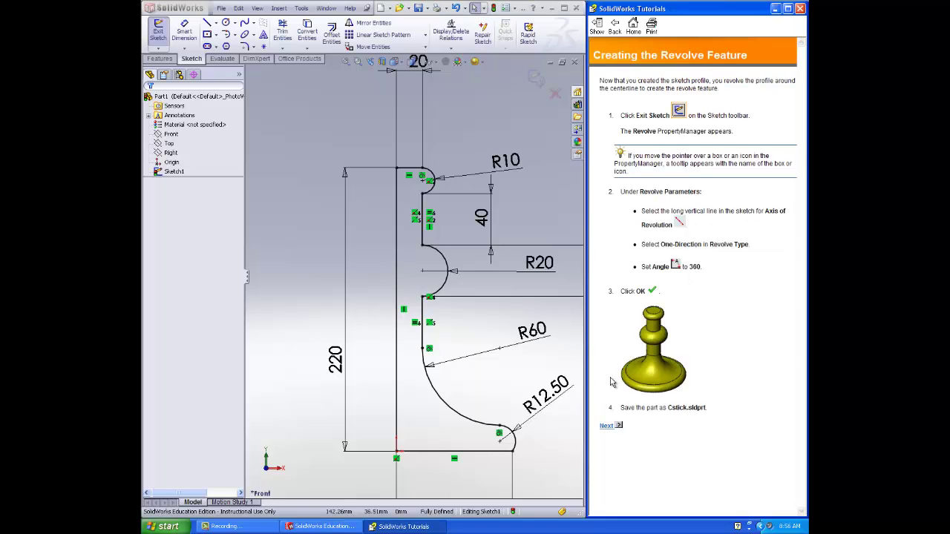
click(158, 29)
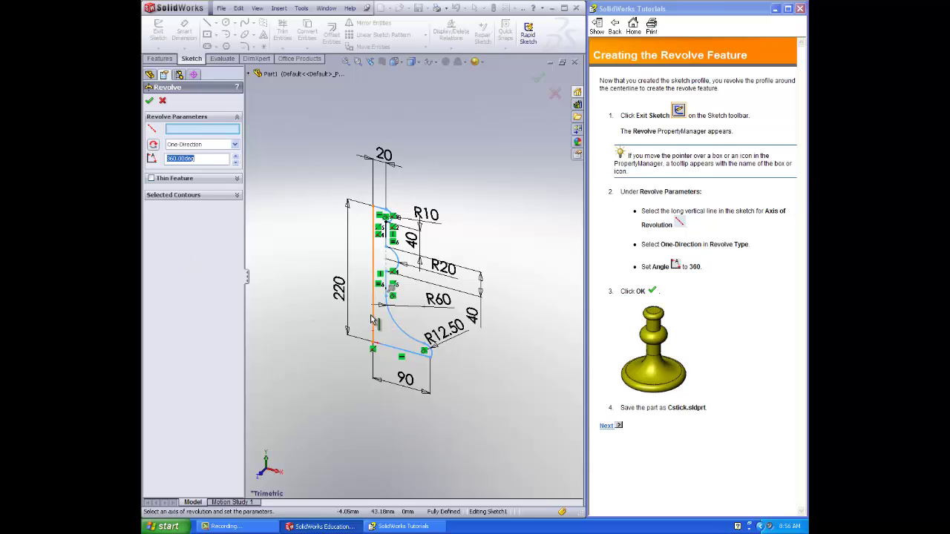
click(372, 319)
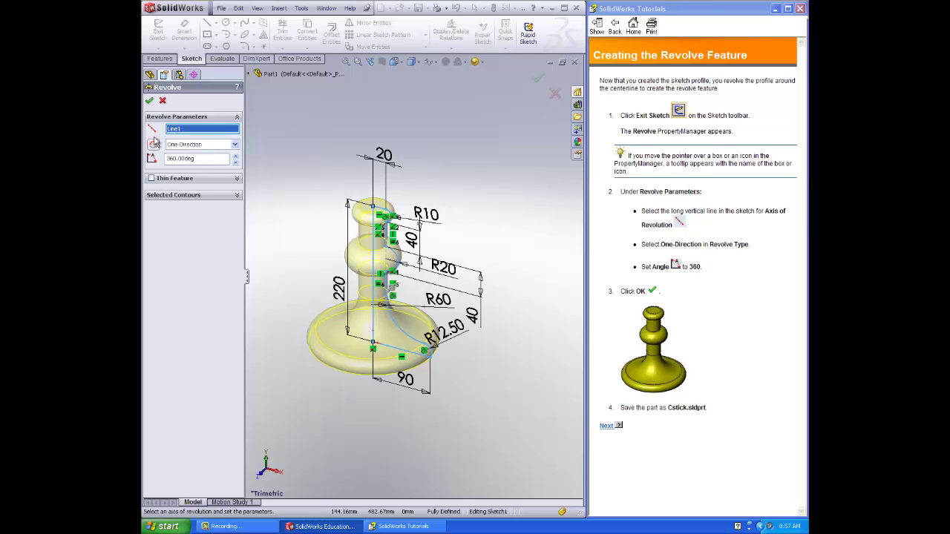
click(150, 101)
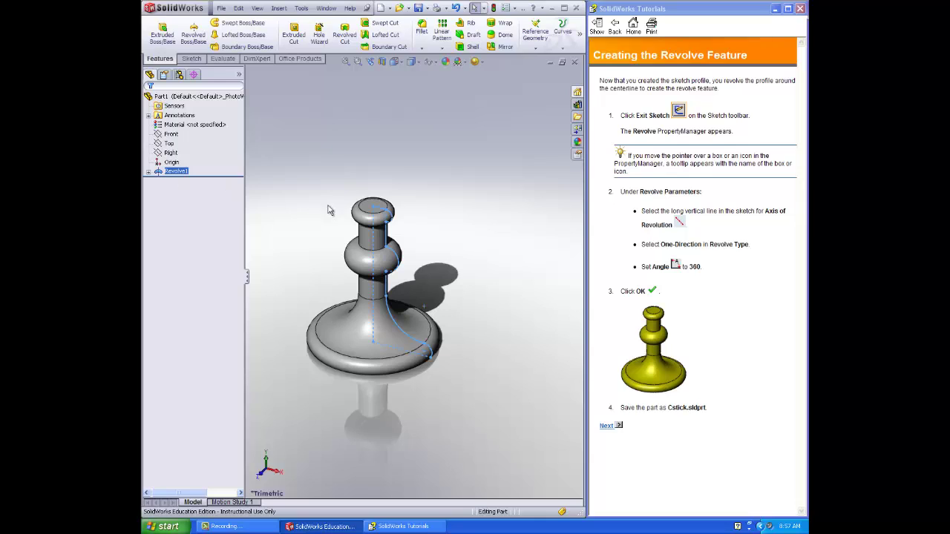
click(483, 268)
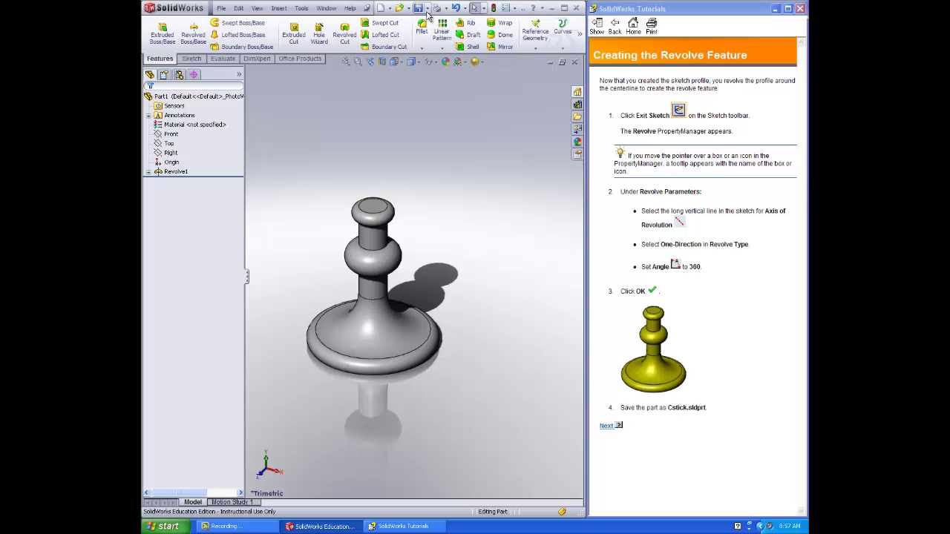
Save the part in the Lesson01 folder under the name C_stick_ followed by the surname.
click(428, 8)
click(447, 30)
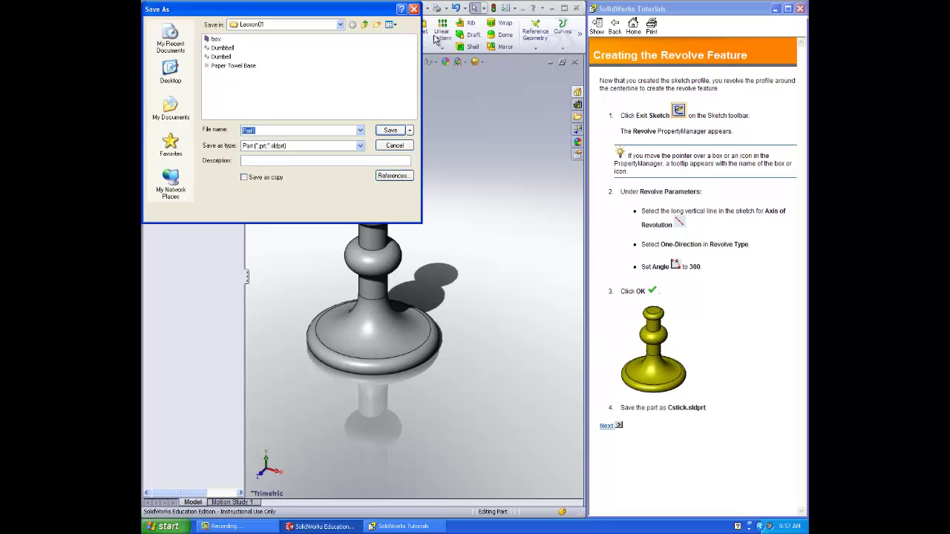
text(C)
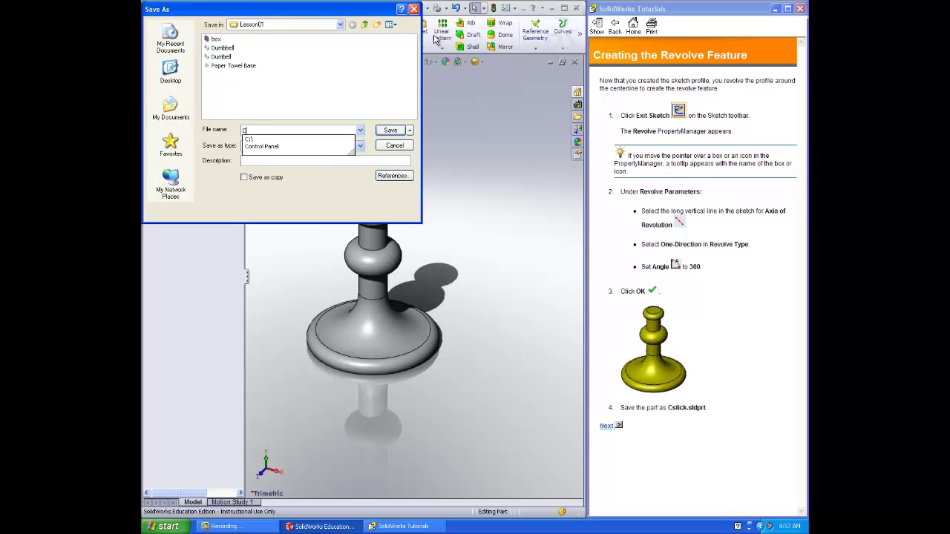
text(stick_Kennard)
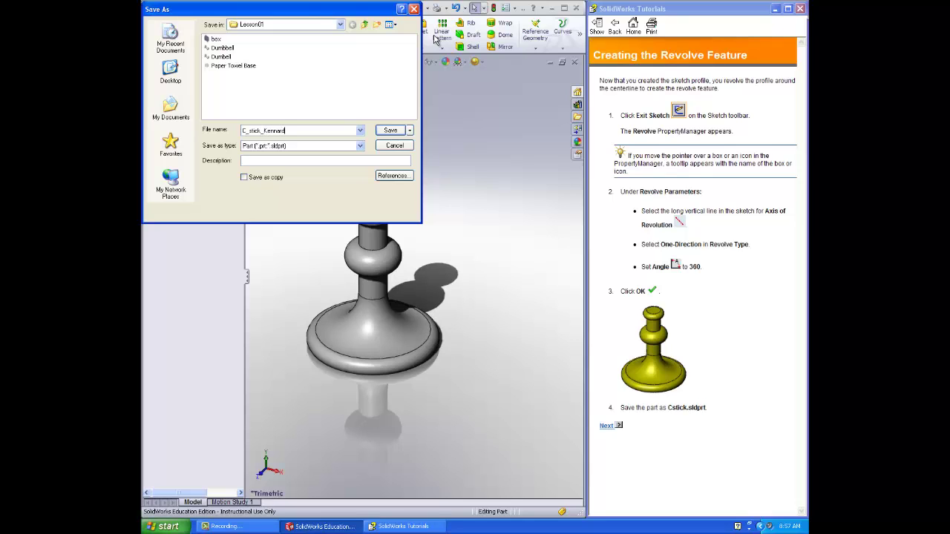
key(Return)
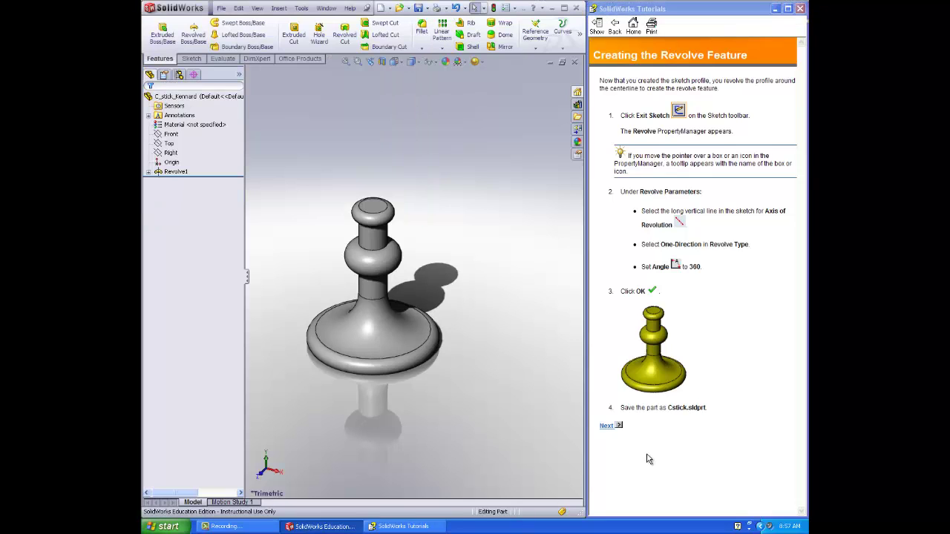
Advance the tutorial to the sweep path page and open a new sketch on the Front plane.
click(610, 428)
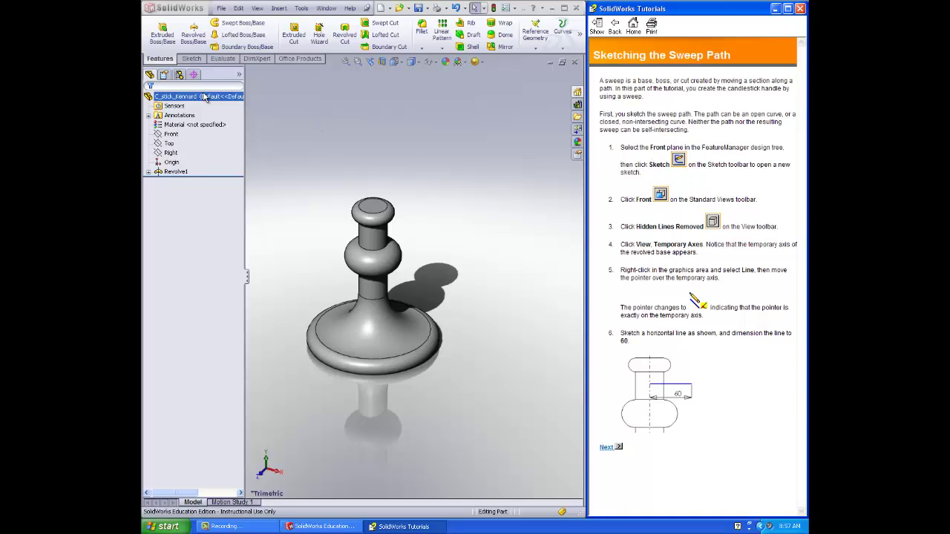
click(170, 135)
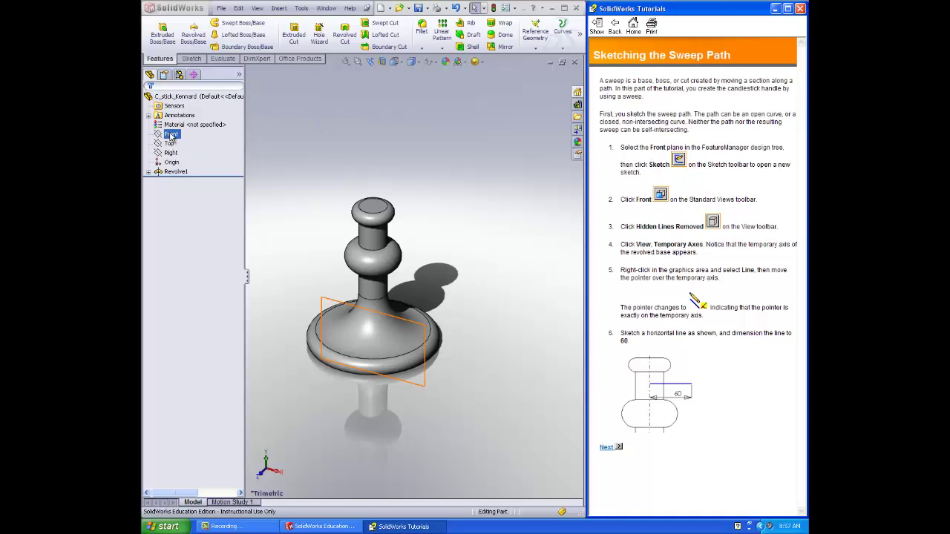
click(171, 135)
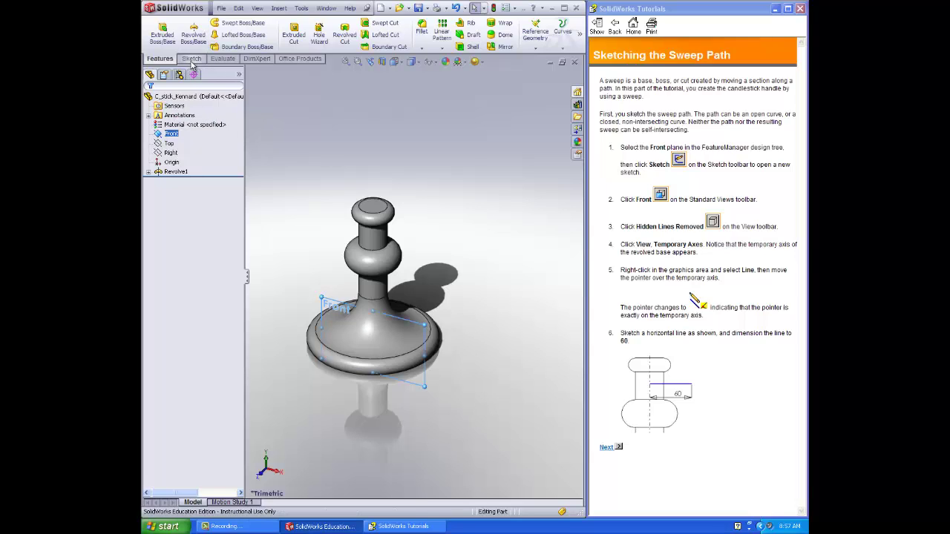
click(192, 59)
click(159, 33)
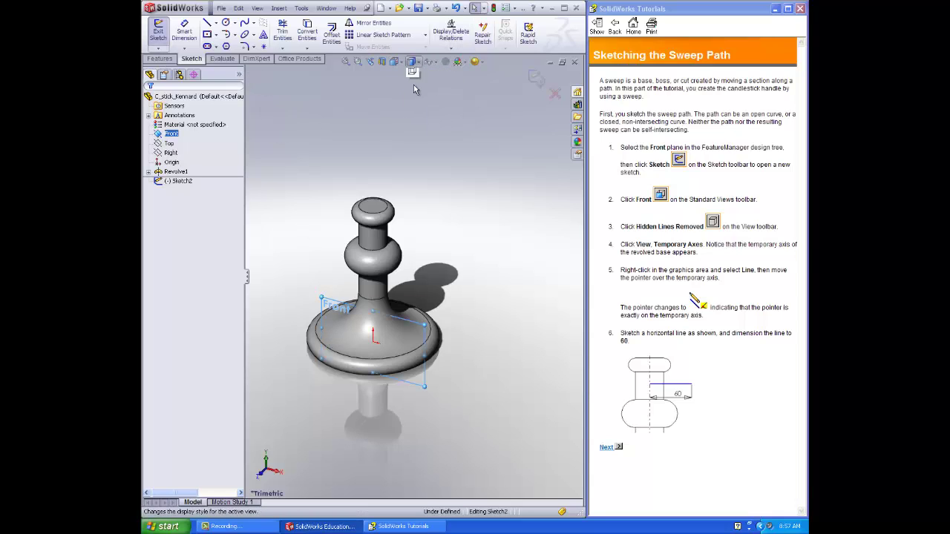
Display the candlestick in Front view with Hidden Lines Removed and show the temporary axes.
click(411, 61)
click(448, 98)
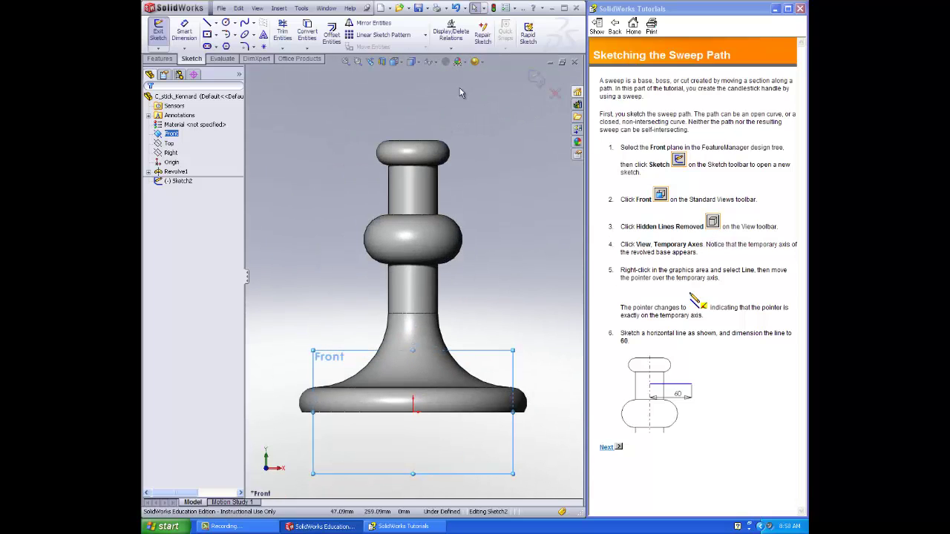
click(413, 63)
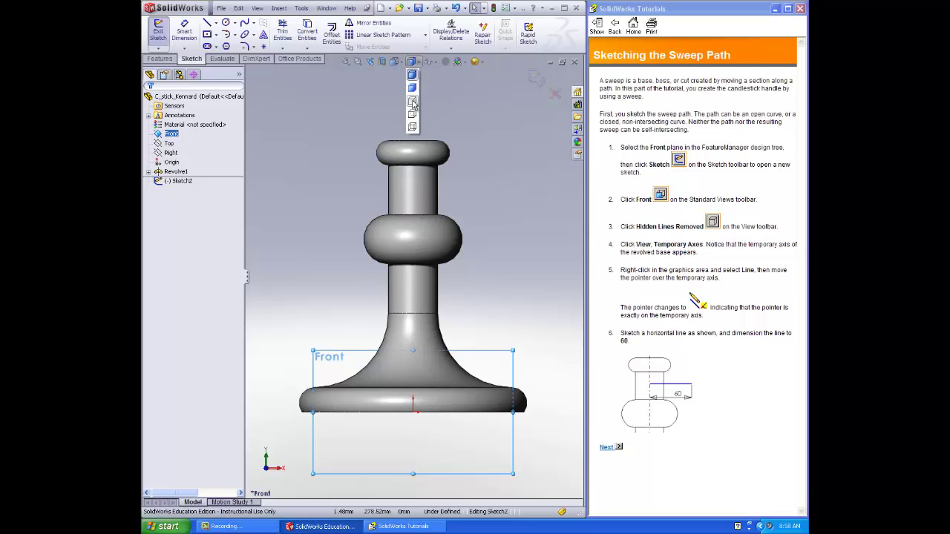
click(413, 102)
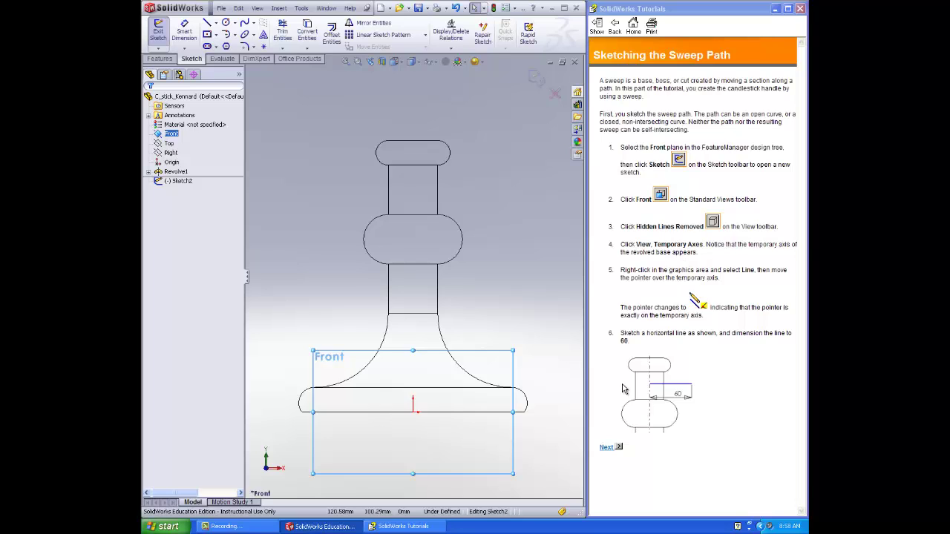
click(259, 8)
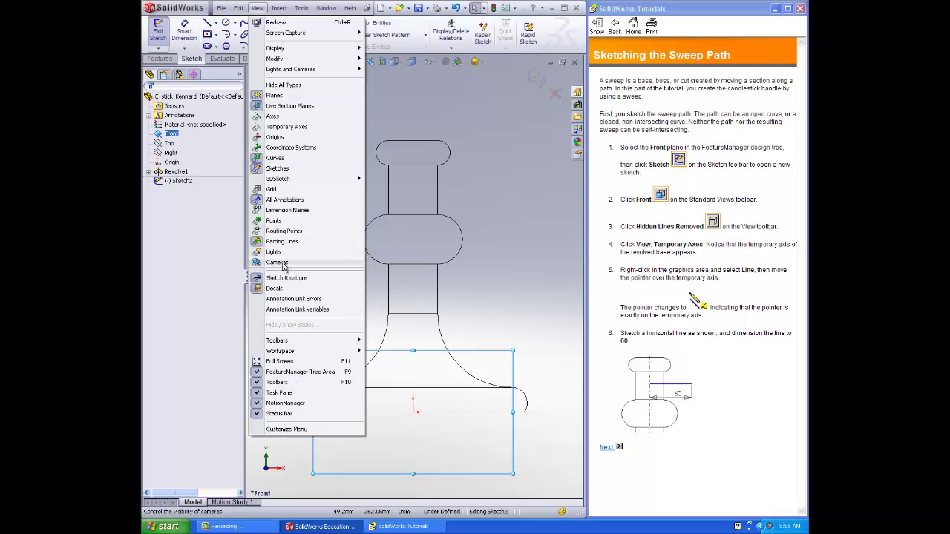
click(287, 126)
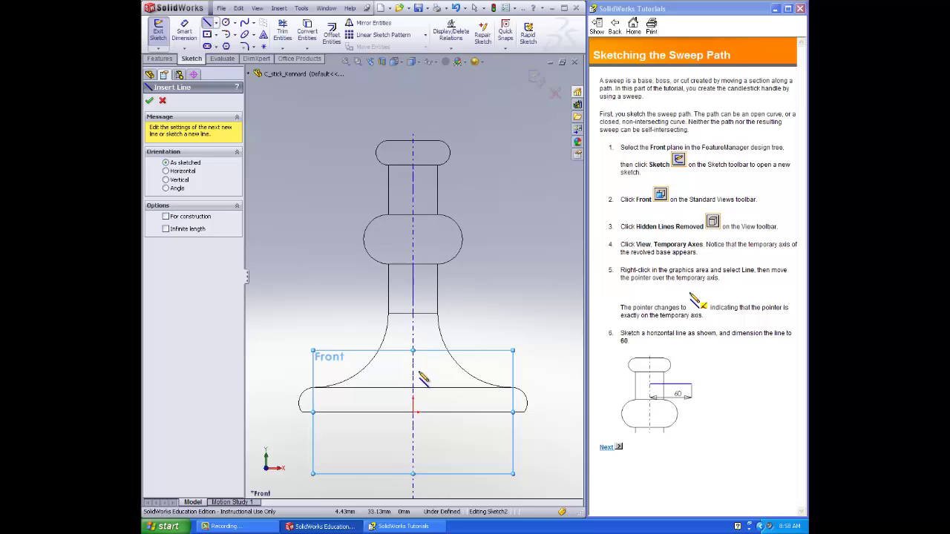
Sketch a horizontal line about 61 mm long from the temporary axis outward, just below the top of the flared base.
click(414, 332)
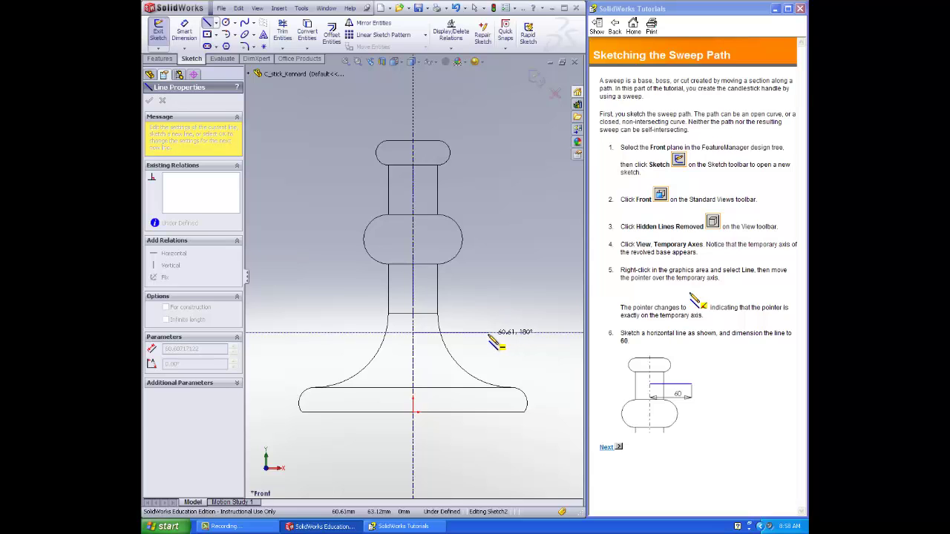
click(487, 333)
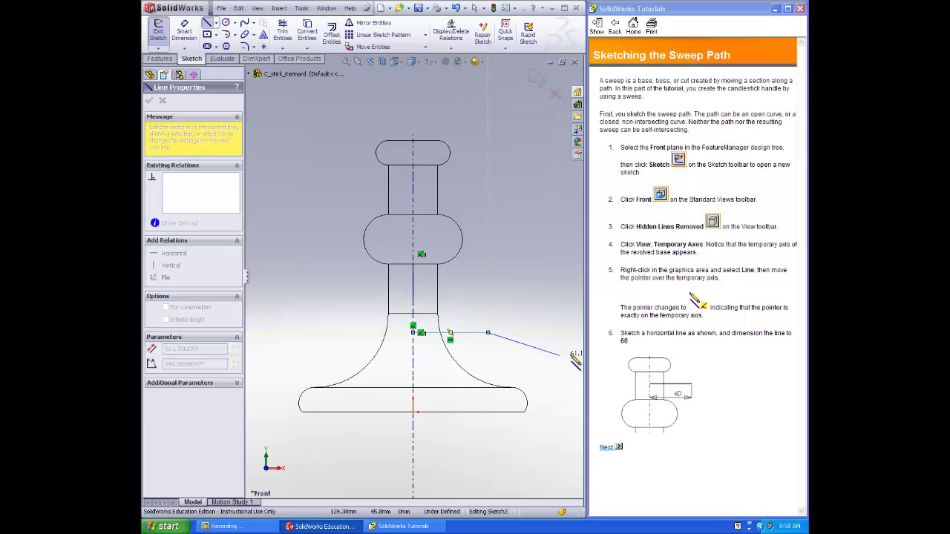
key(Escape)
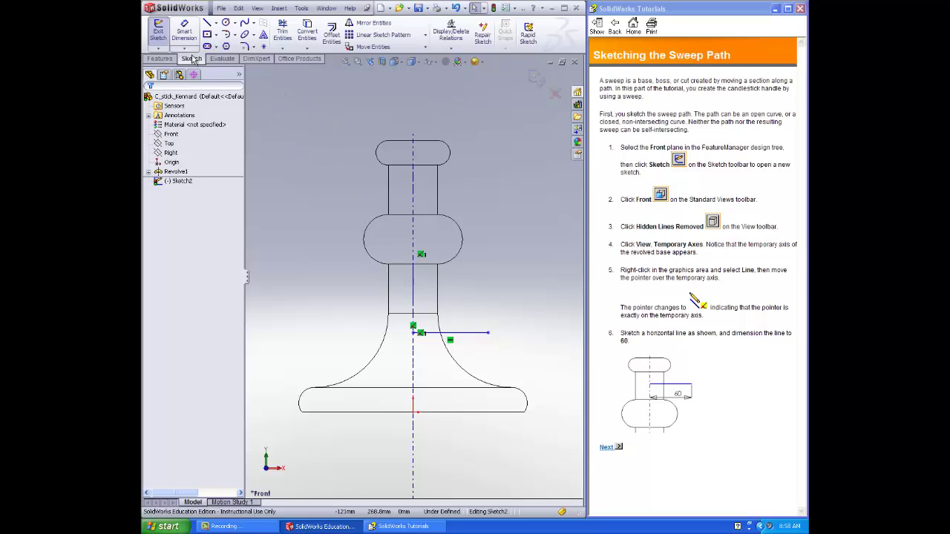
Dimension the horizontal sweep path line's length to 60 mm.
click(184, 34)
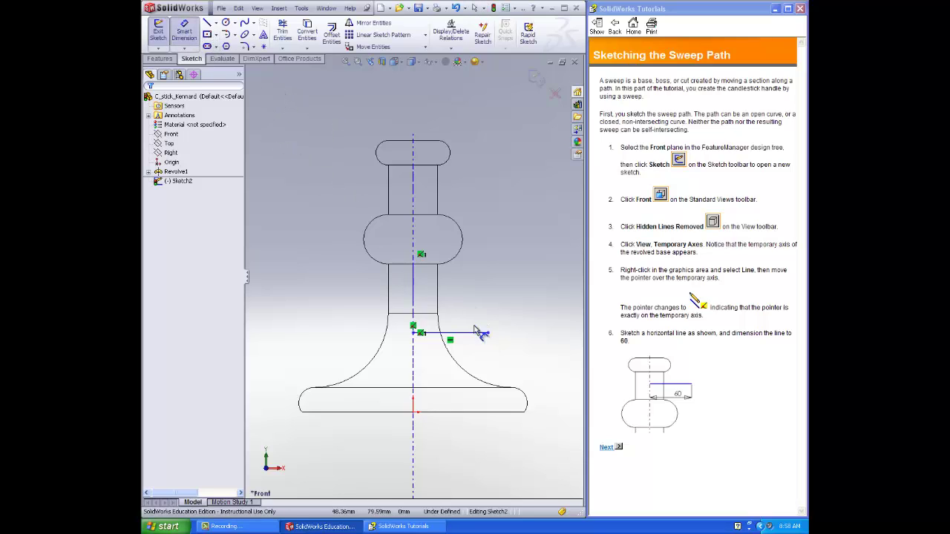
click(467, 346)
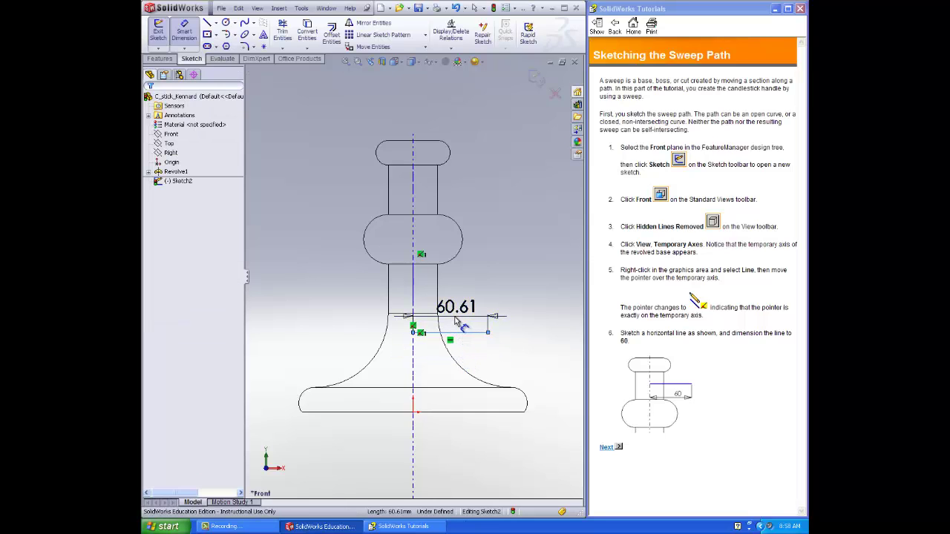
click(458, 321)
click(457, 321)
text(60)
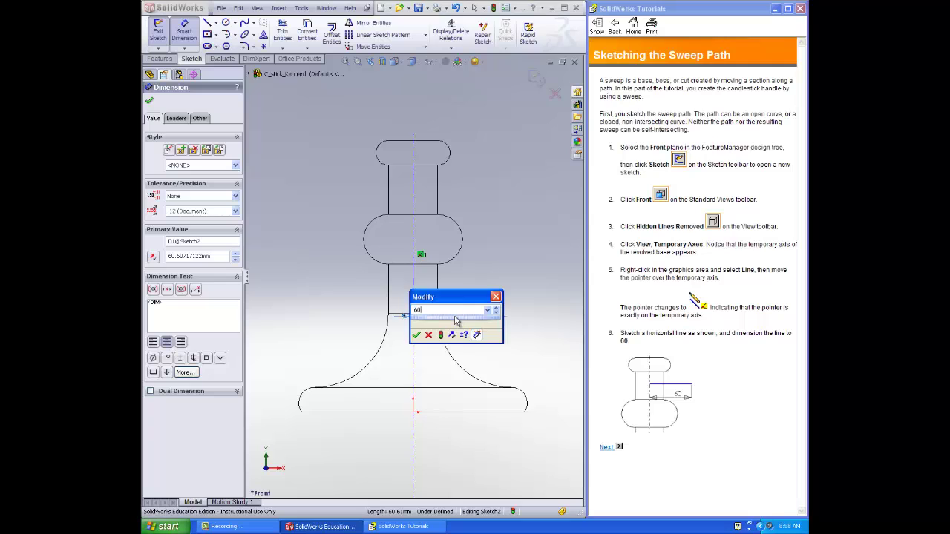
key(Return)
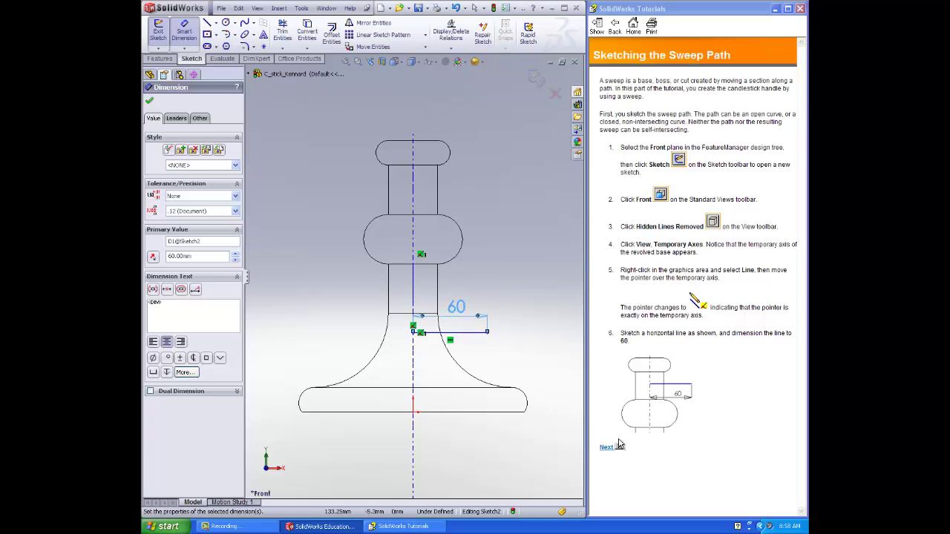
Advance the tutorial and sketch an upward tangent arc of about 209 mm radius and 31° from the horizontal line's outer endpoint.
click(607, 447)
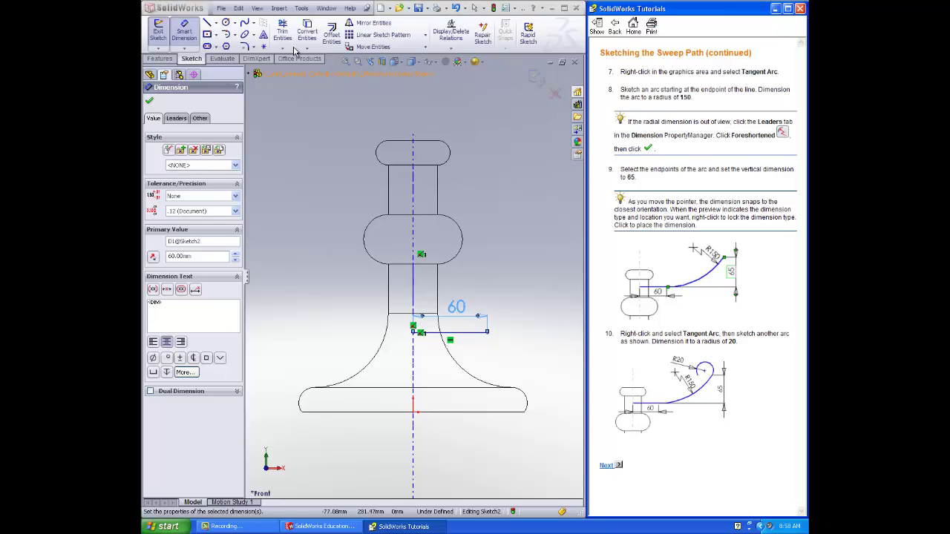
click(227, 35)
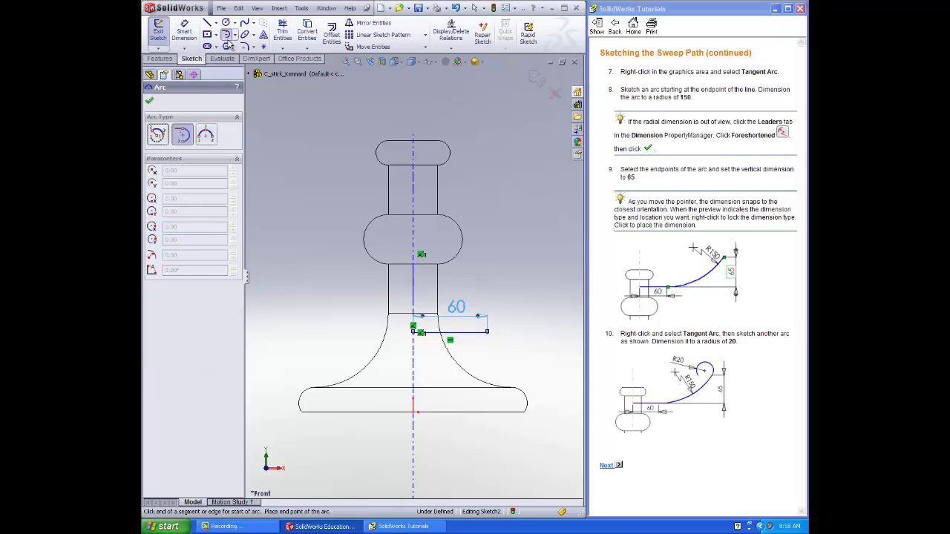
click(487, 338)
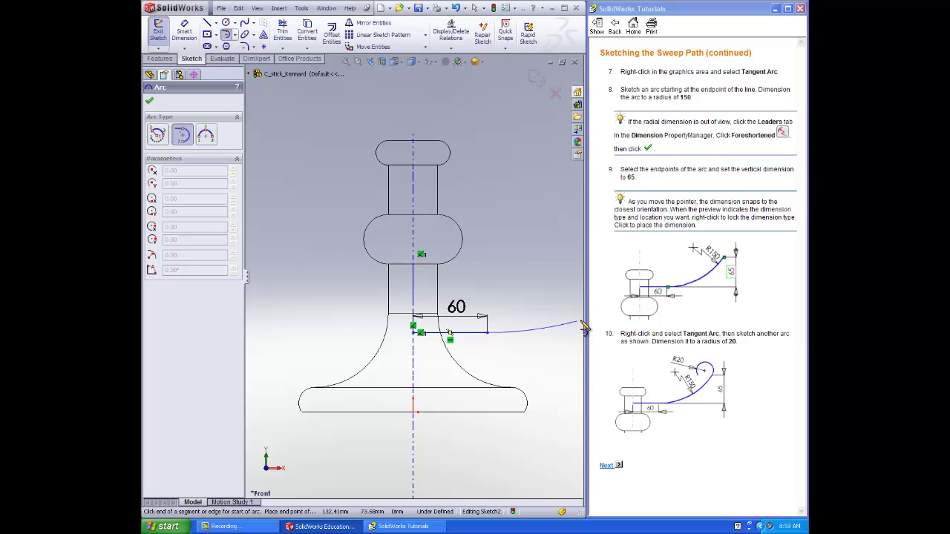
scroll(556, 297, up, 5)
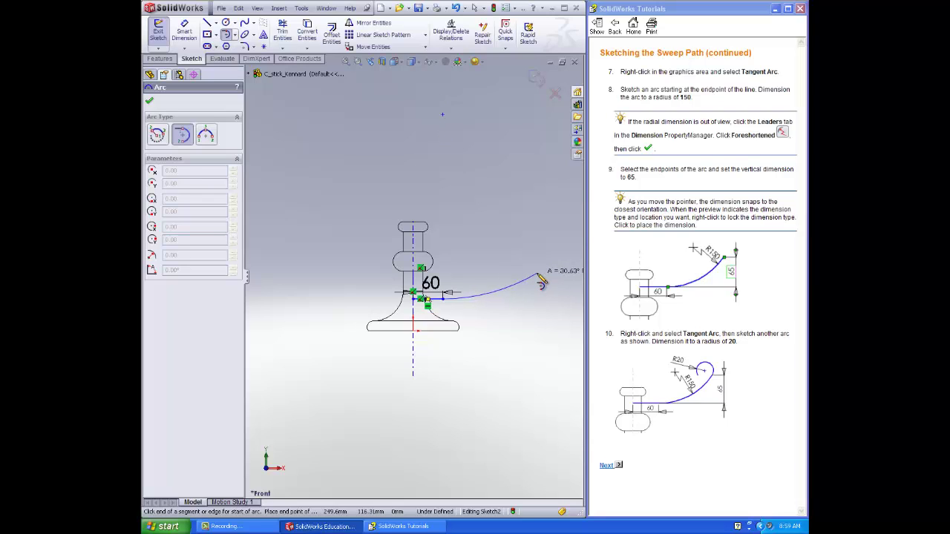
click(538, 275)
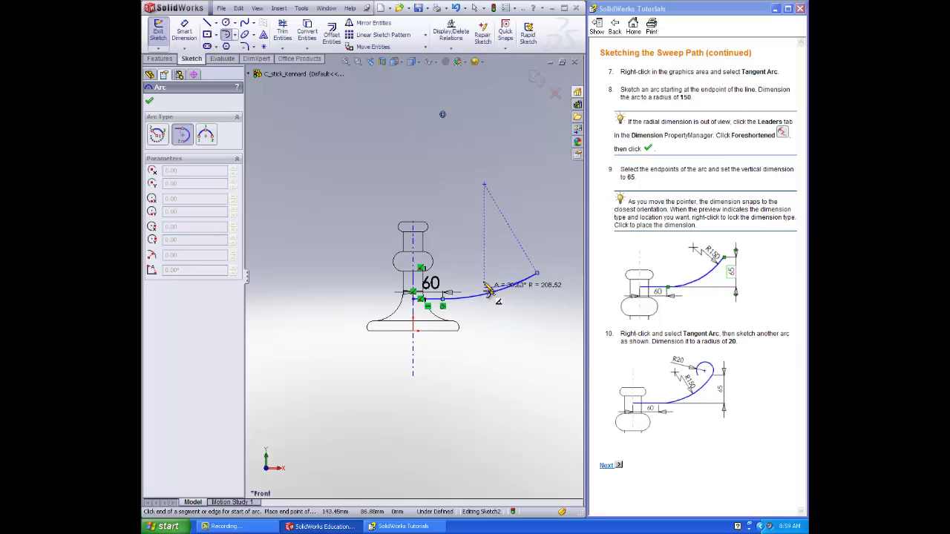
key(Escape)
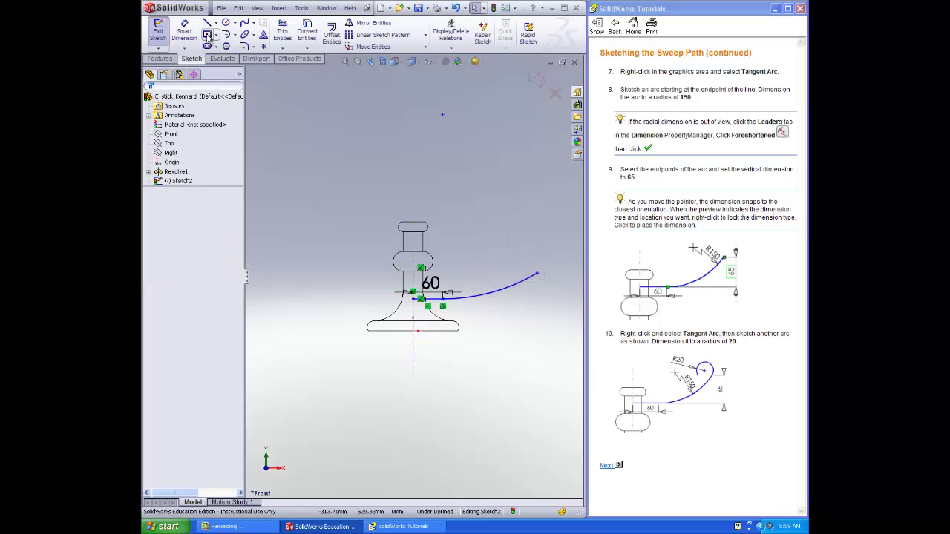
Dimension the vertical distance between the tangent arc's two endpoints and set it to 65 mm.
click(189, 35)
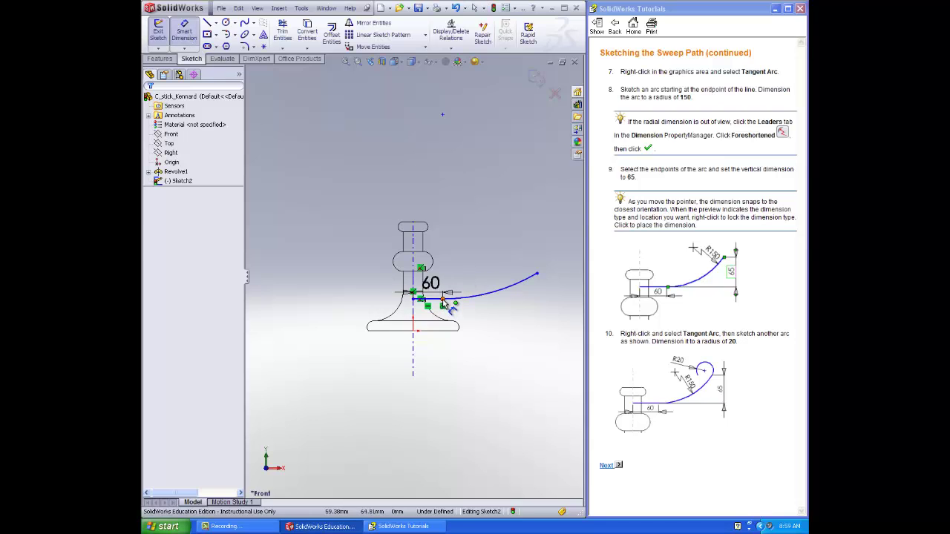
click(444, 300)
click(537, 275)
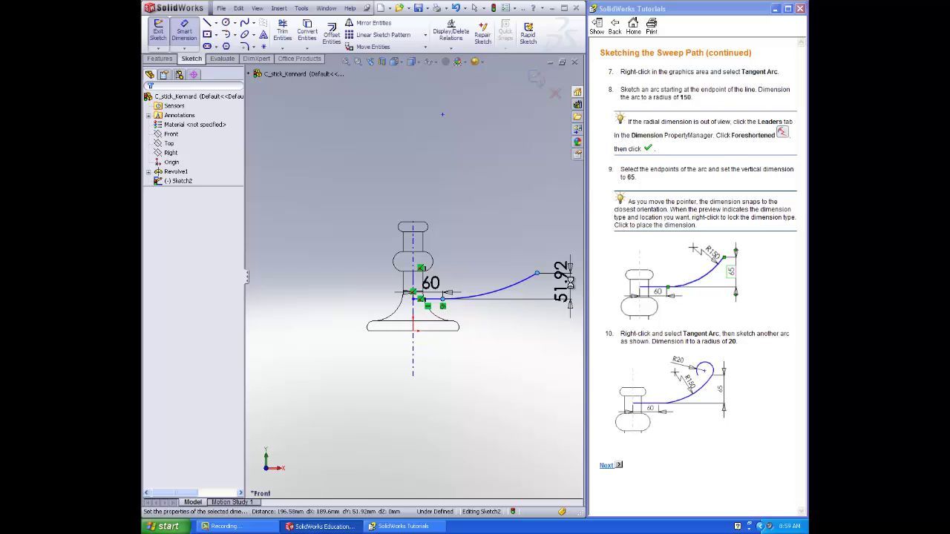
click(571, 284)
text(60)
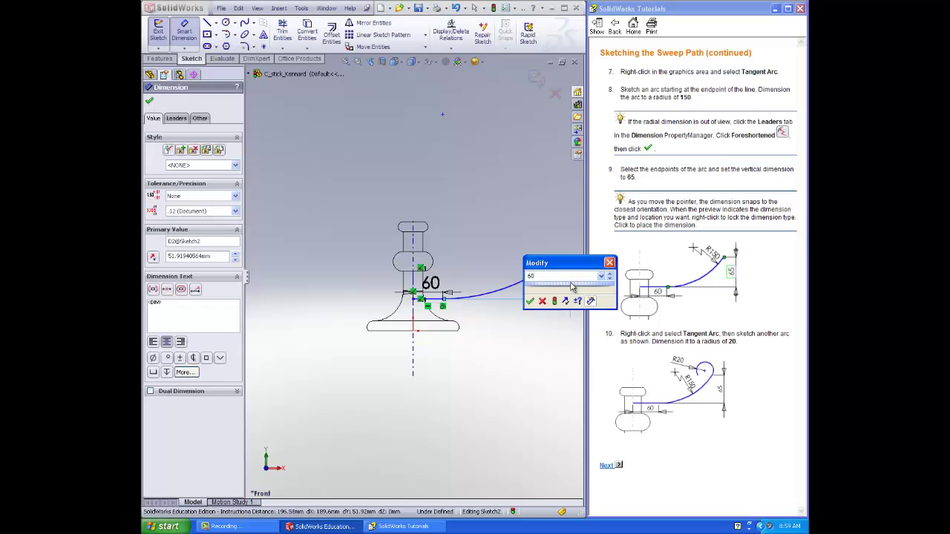
key(Return)
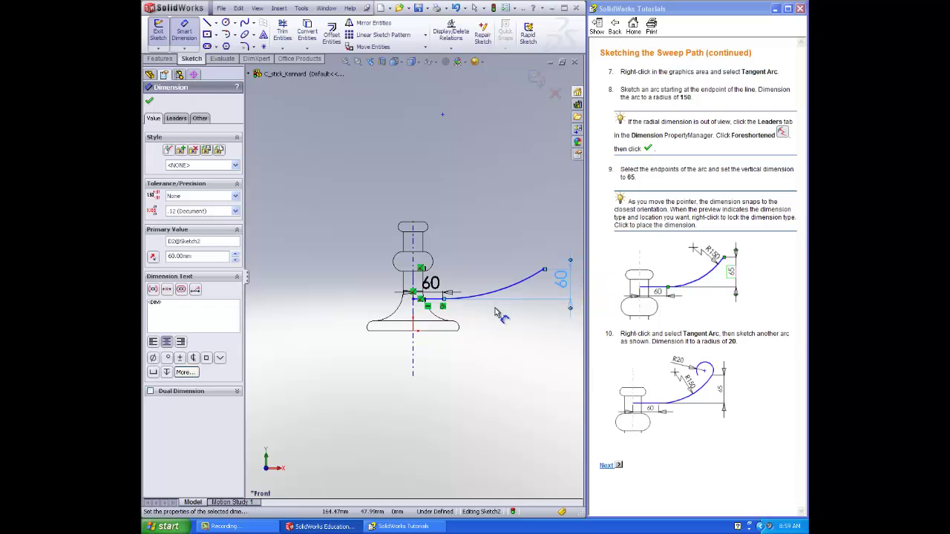
double_click(569, 290)
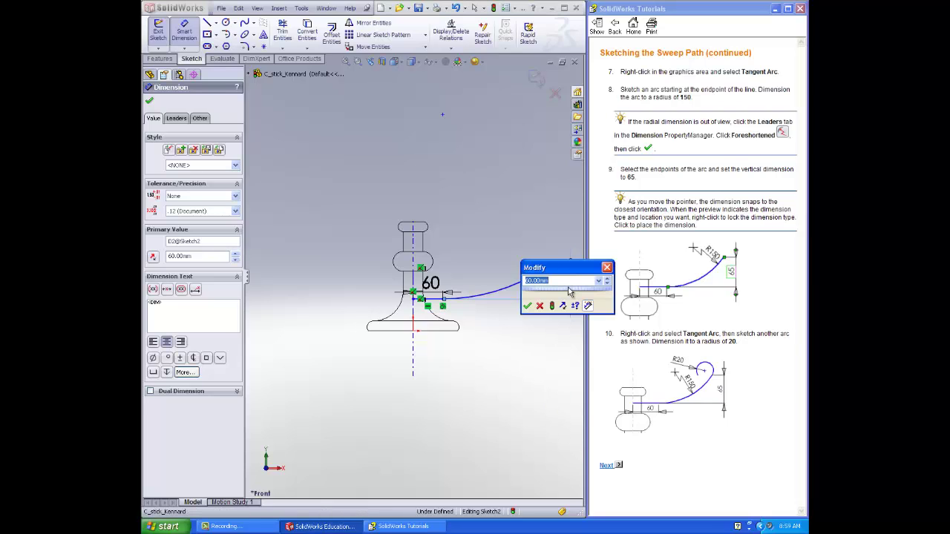
text(65)
key(Return)
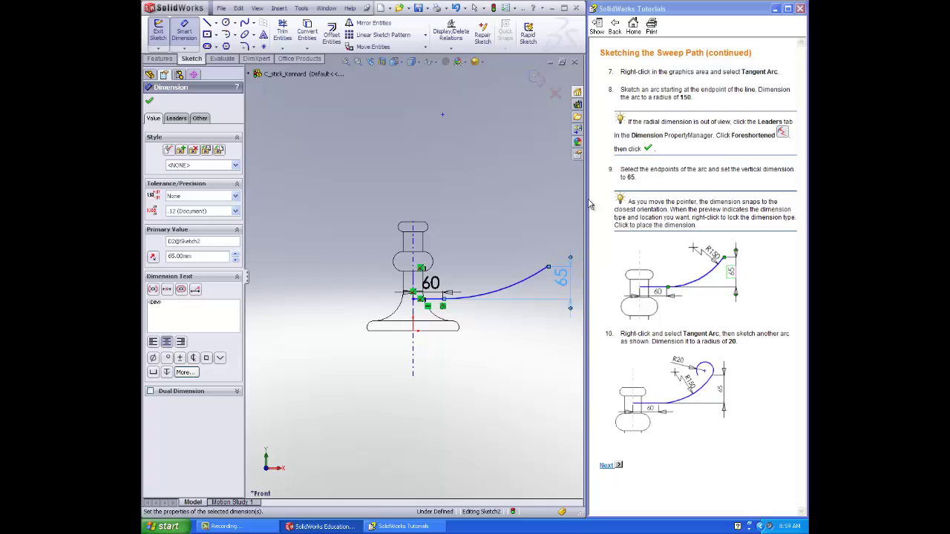
Dimension the tangent arc's radius to 150 mm.
click(511, 292)
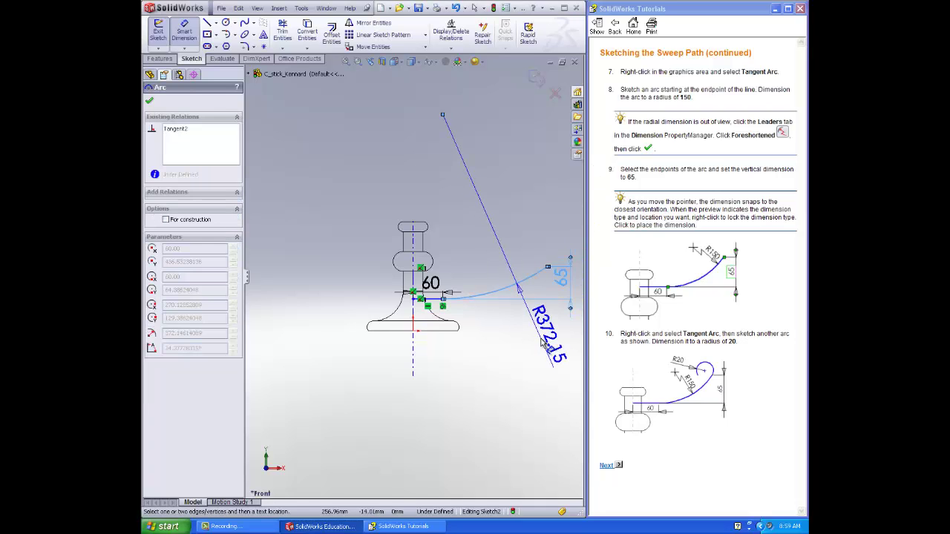
click(544, 343)
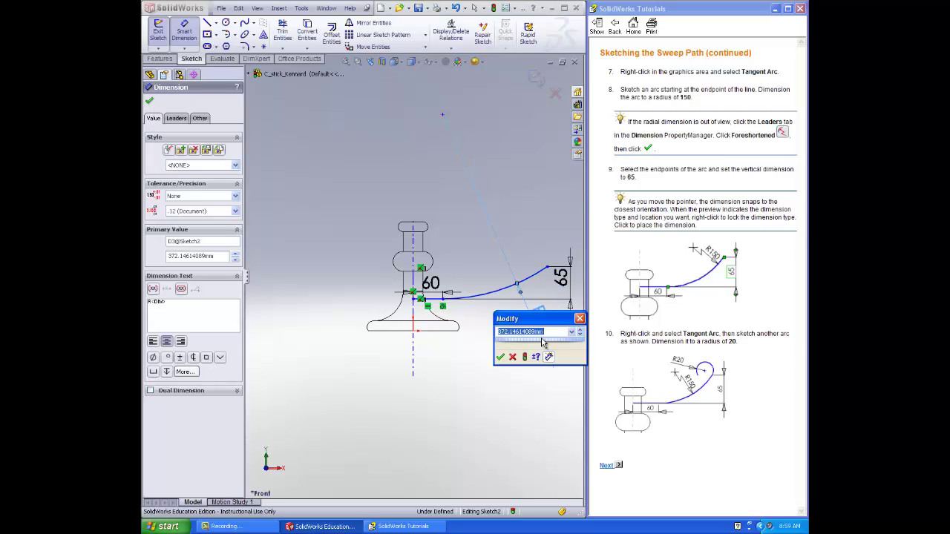
text(150)
key(Return)
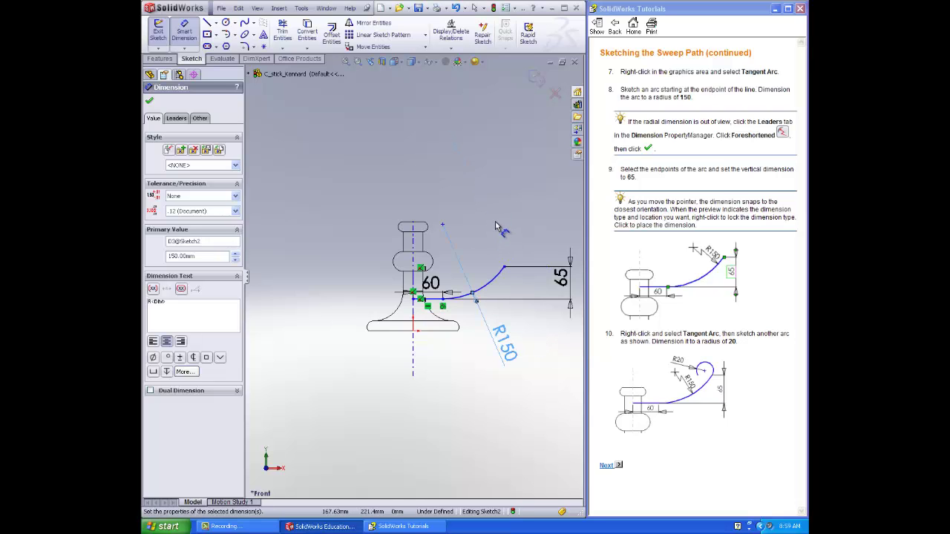
Sketch a second tangent arc of about 20 mm radius from the first arc's upper endpoint, curling up and back toward the candlestick.
scroll(468, 278, down, 3)
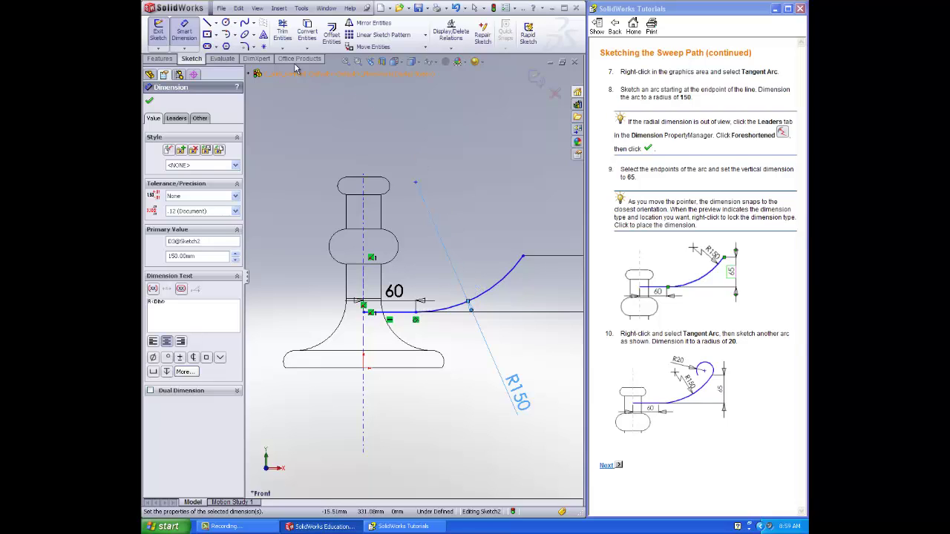
click(226, 35)
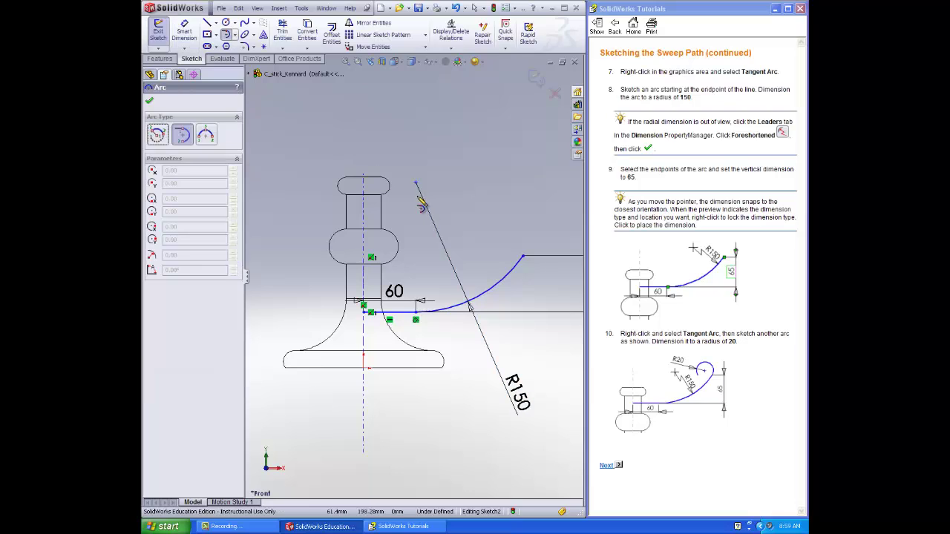
click(523, 258)
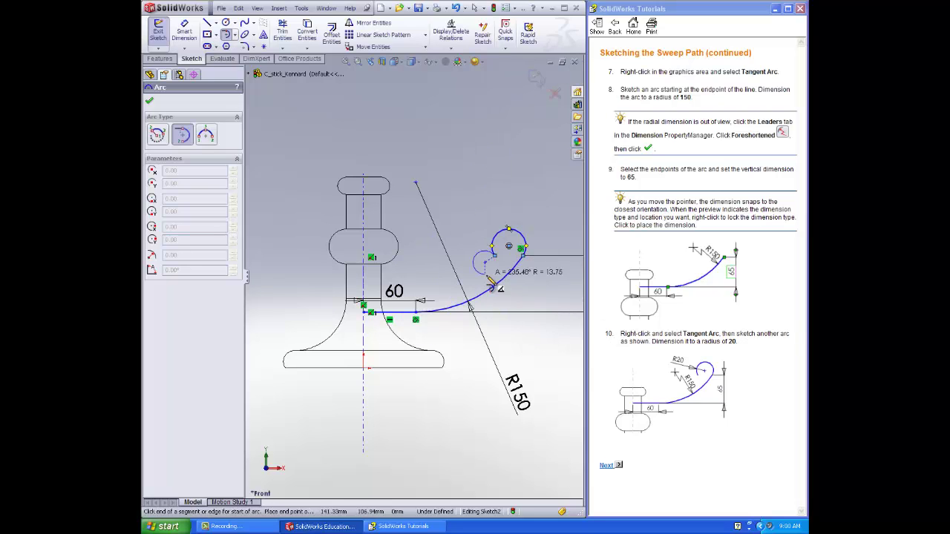
click(495, 256)
Dimension the curled end arc's radius to 20 mm.
click(184, 29)
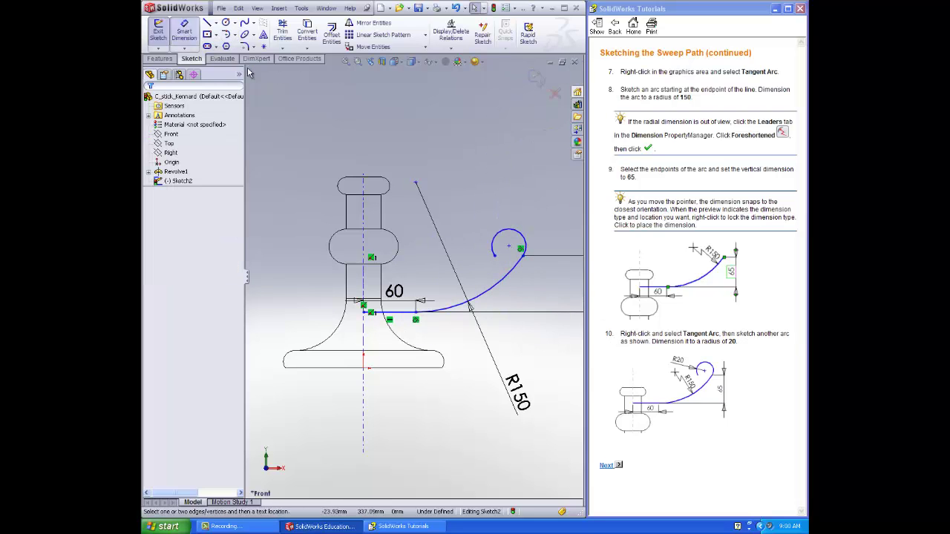
click(508, 230)
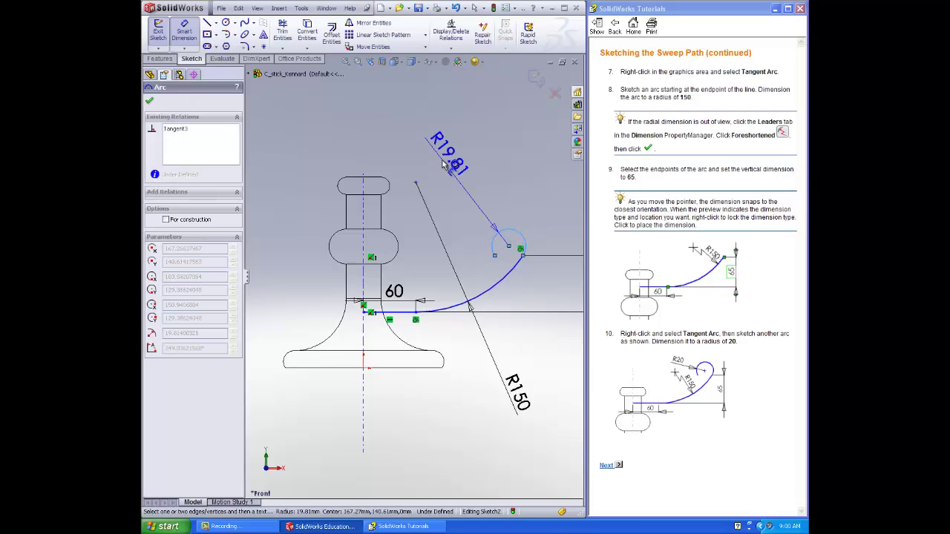
click(438, 175)
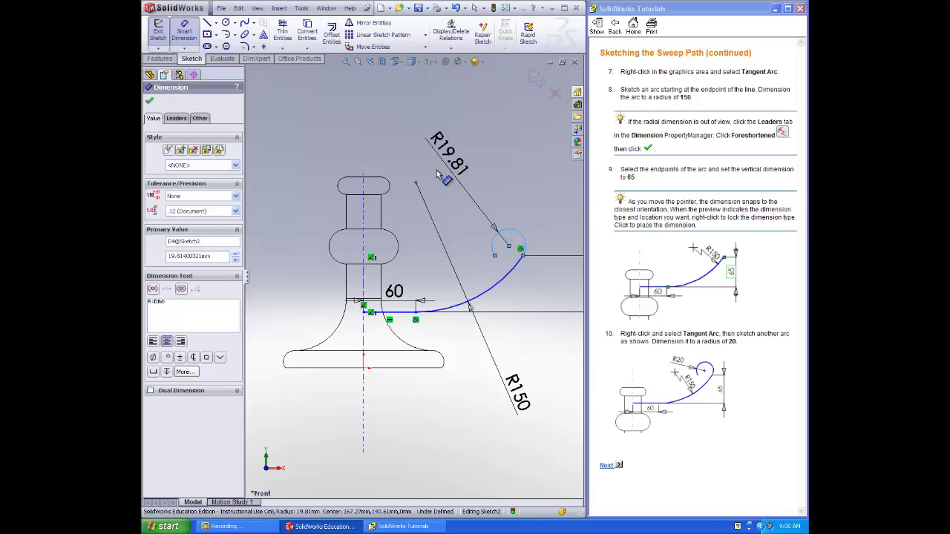
text(20)
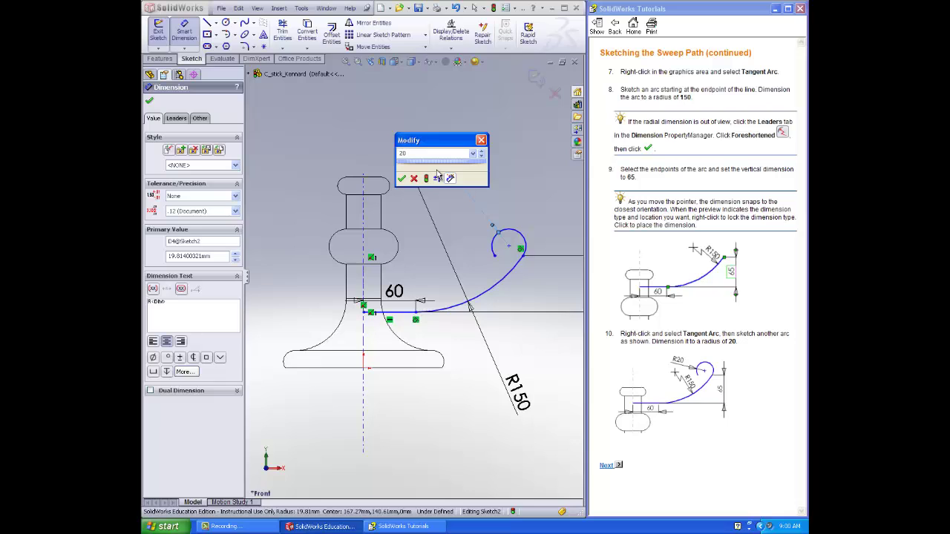
key(Return)
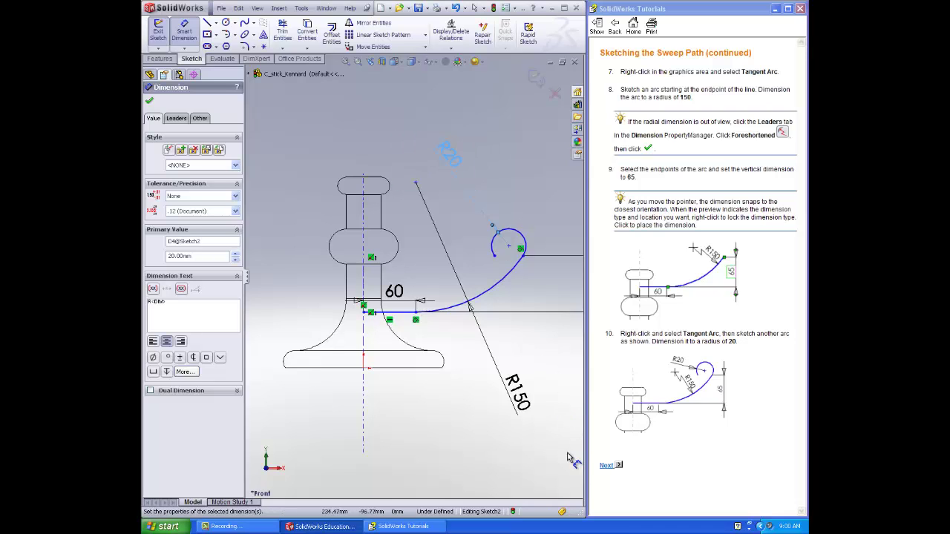
Advance the tutorial and add a Horizontal relation between the two endpoints of the 20 mm arc.
click(607, 466)
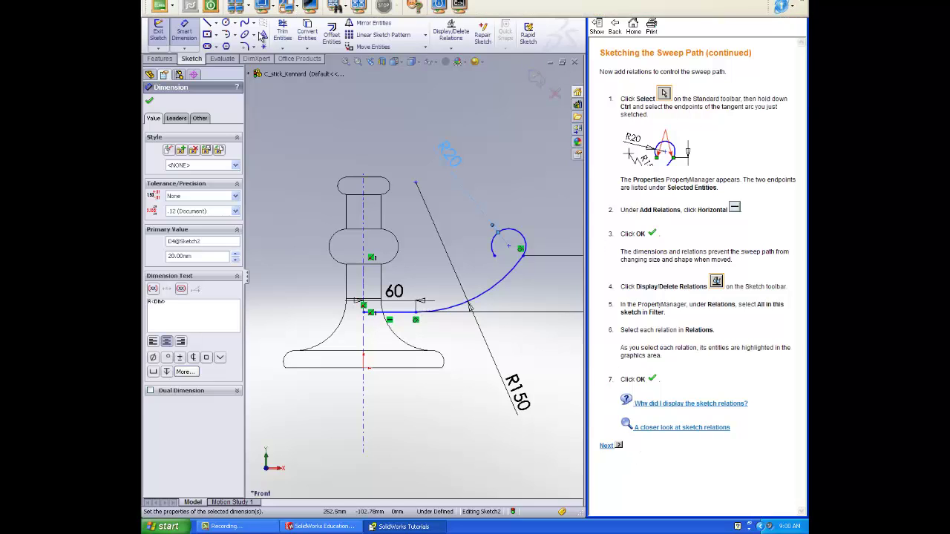
click(451, 48)
click(464, 68)
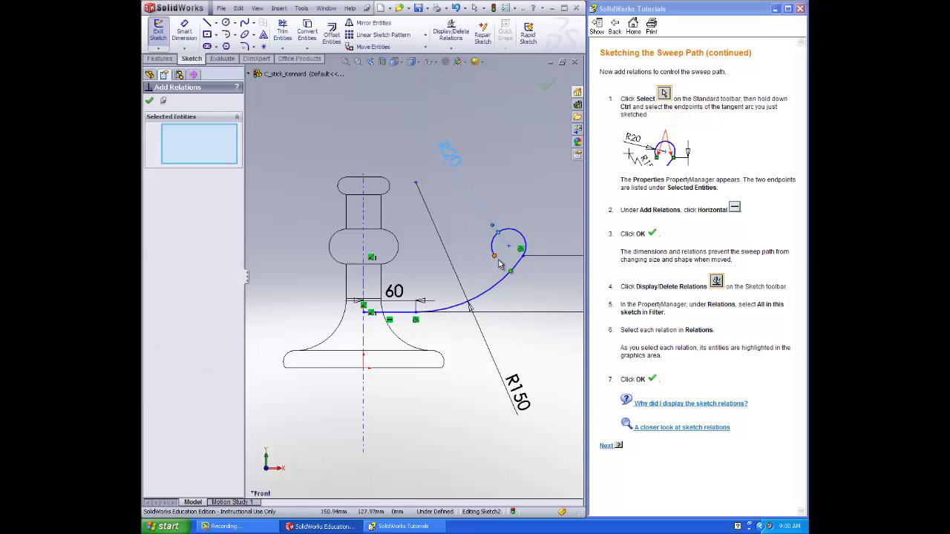
click(494, 255)
click(522, 253)
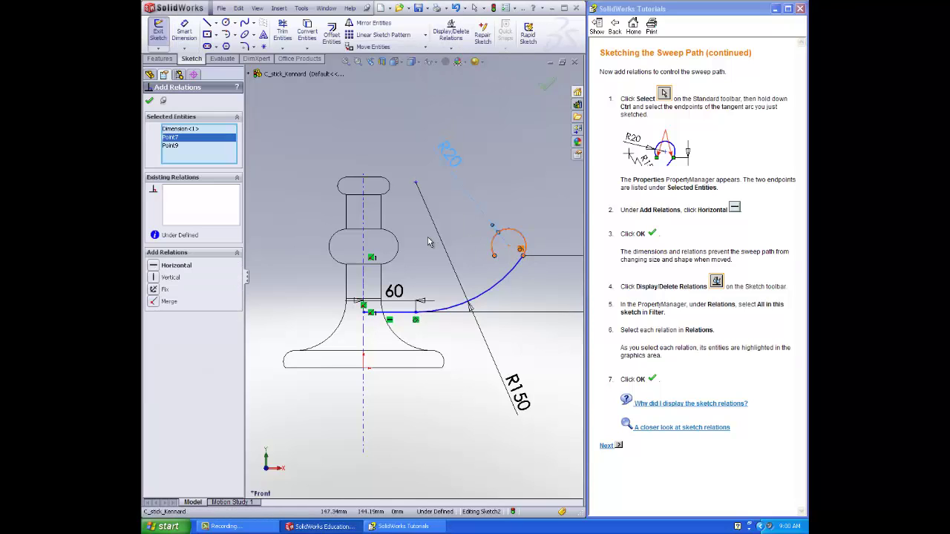
click(155, 267)
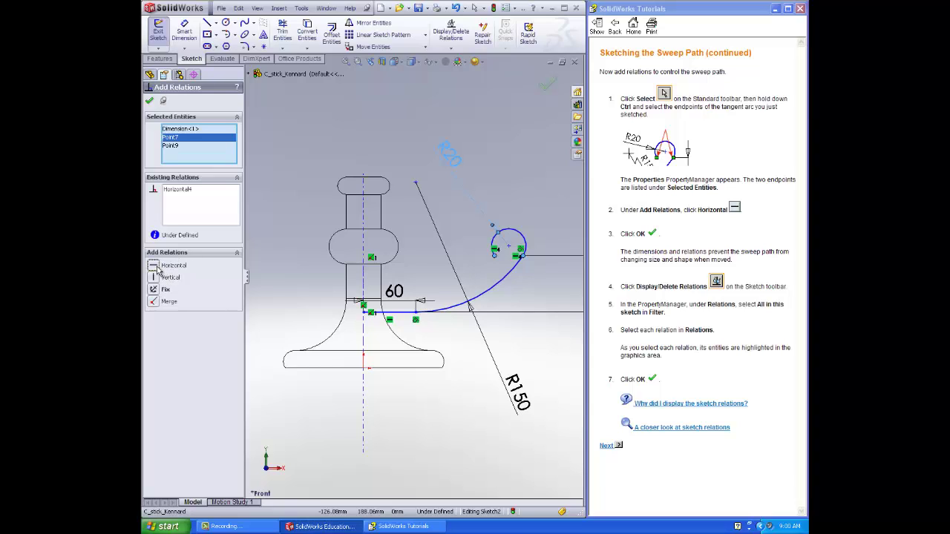
click(151, 101)
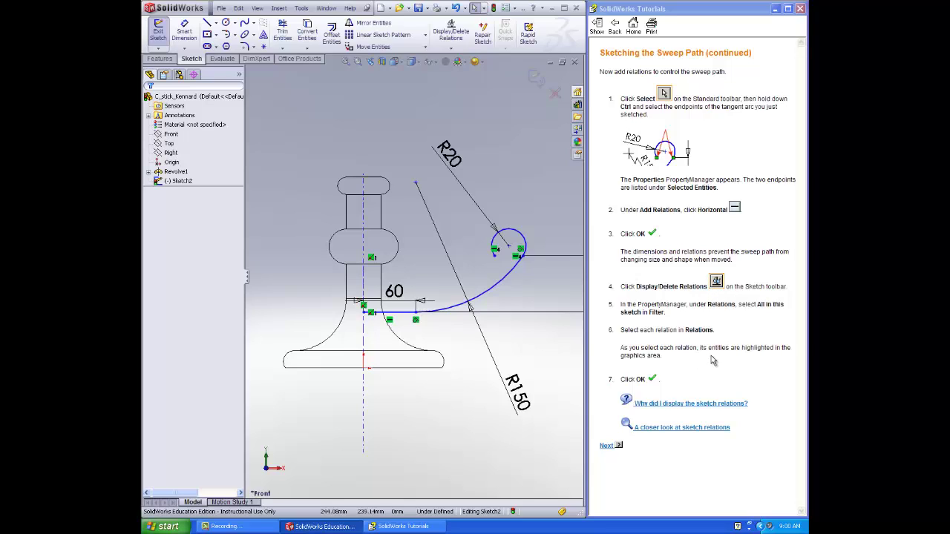
Display all relations in the sweep path sketch and examine the horizontal, coincident, distance and radius relations individually.
click(457, 48)
click(458, 62)
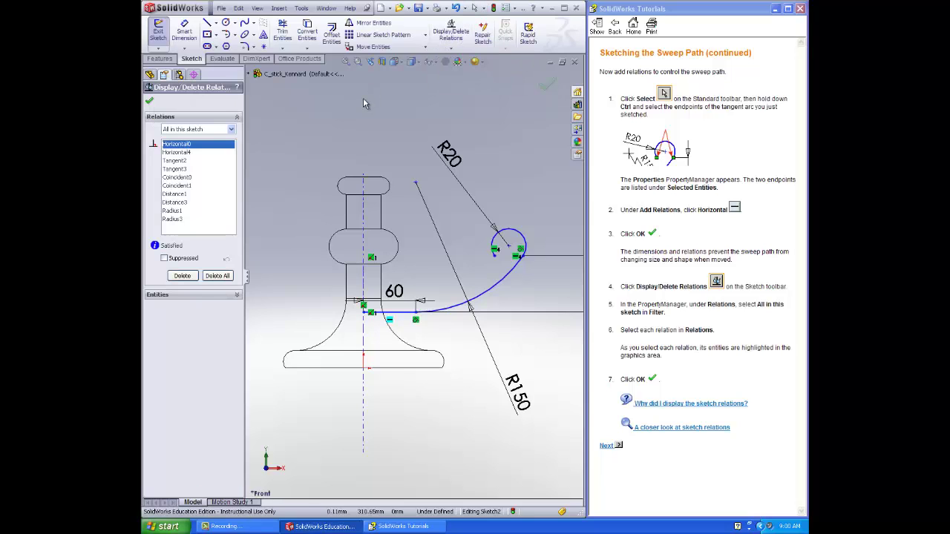
click(188, 152)
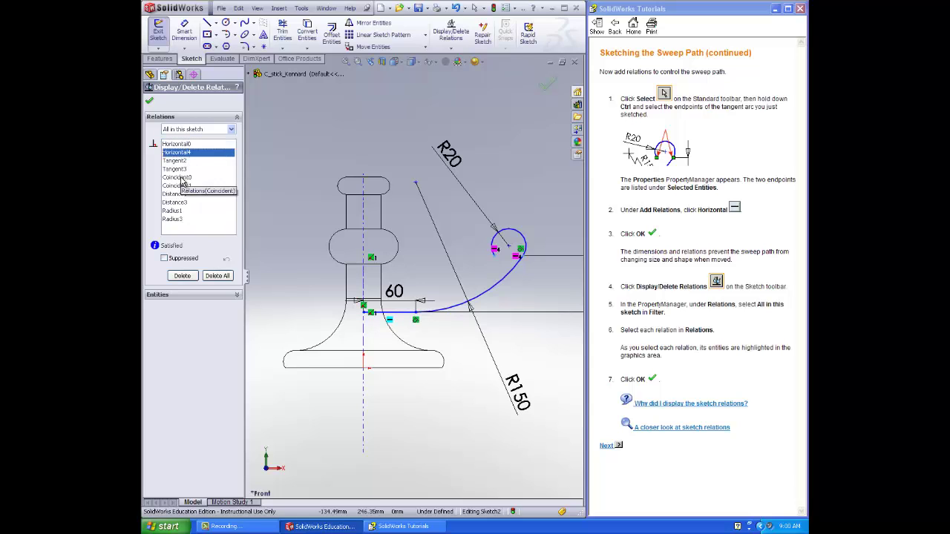
click(181, 177)
click(185, 194)
click(182, 211)
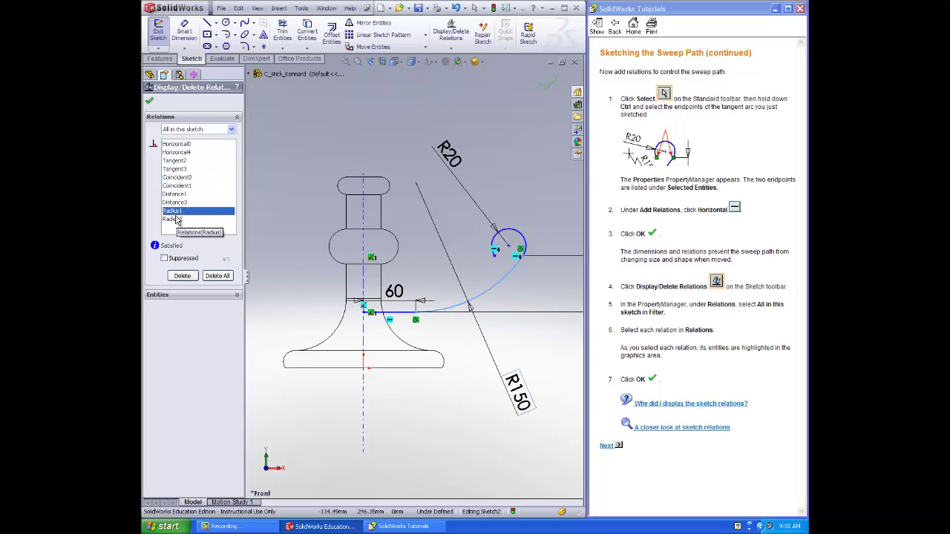
click(179, 219)
click(179, 202)
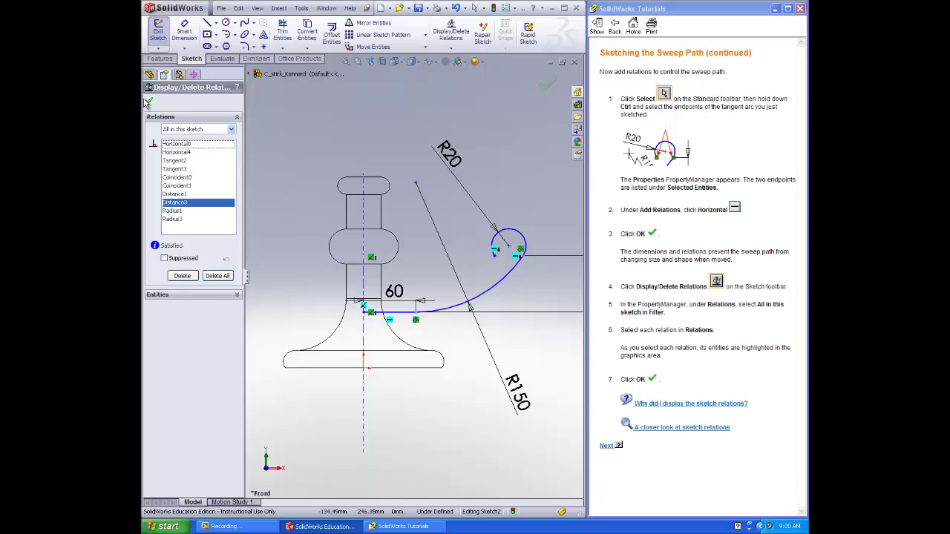
click(148, 102)
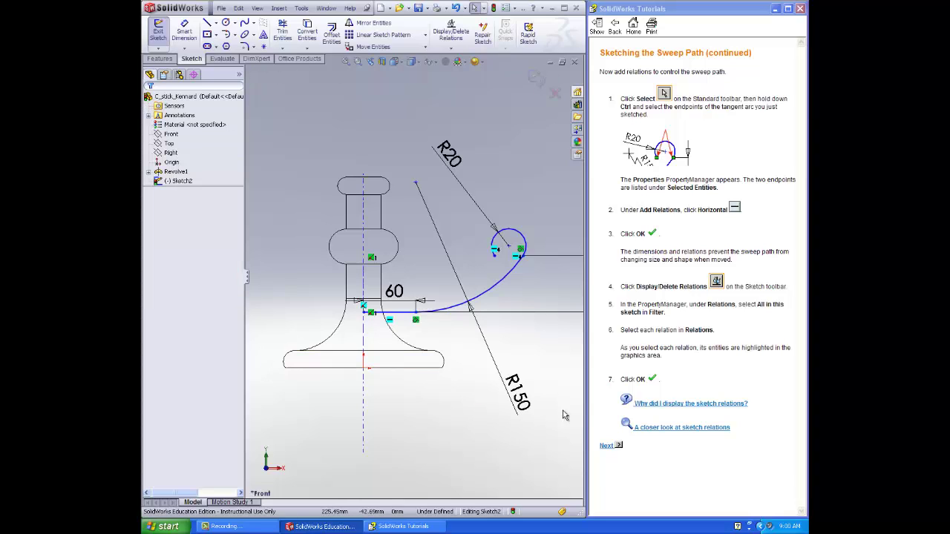
Advance the tutorial and dimension the height of the sweep path's horizontal line above the base's bottom edge to 10 mm.
click(607, 447)
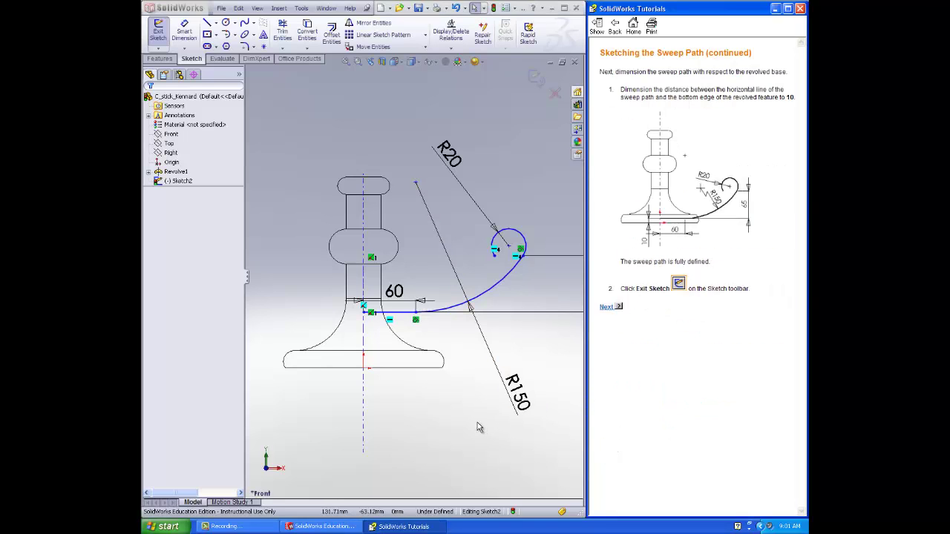
mouse_move(618, 20)
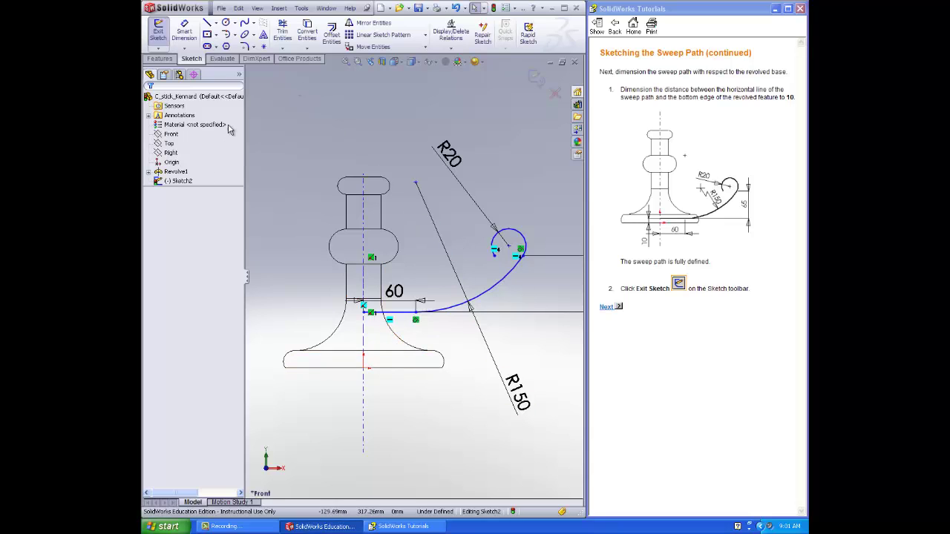
click(184, 31)
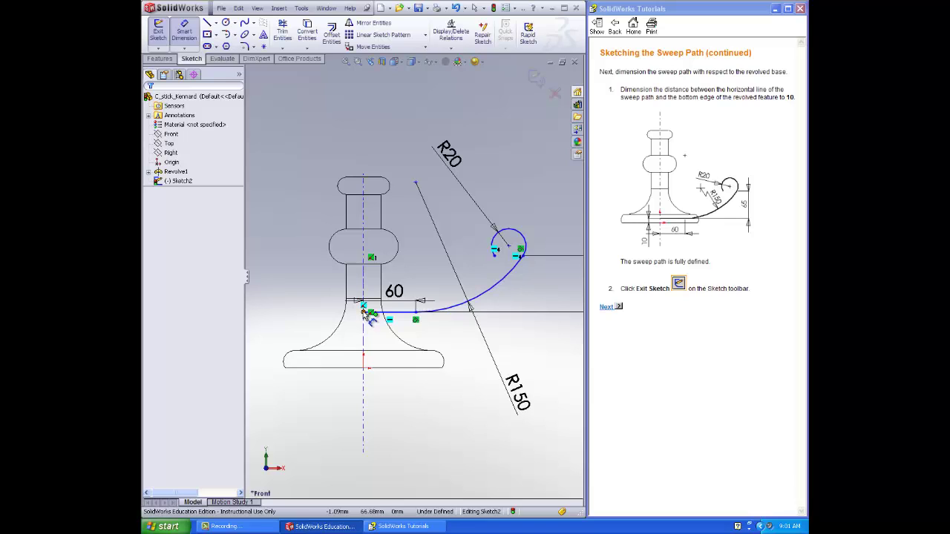
click(364, 313)
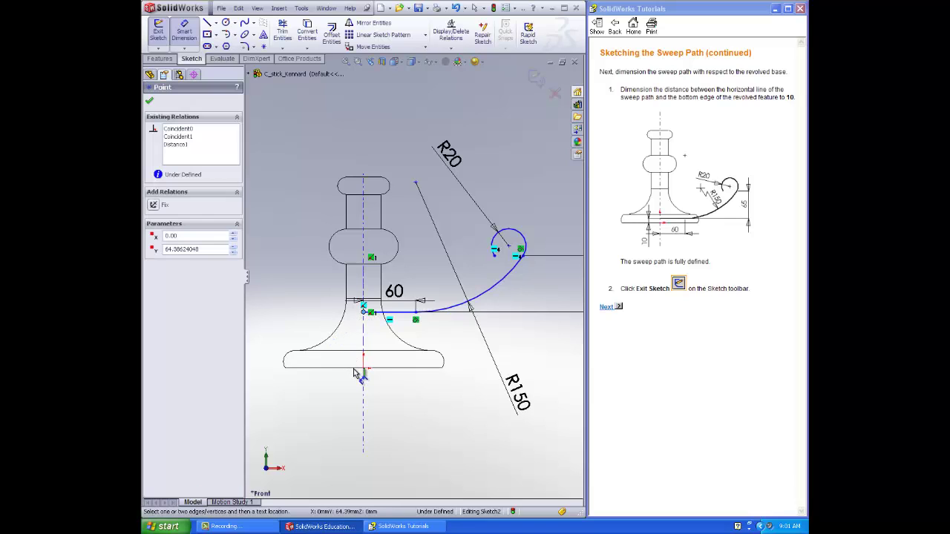
click(359, 369)
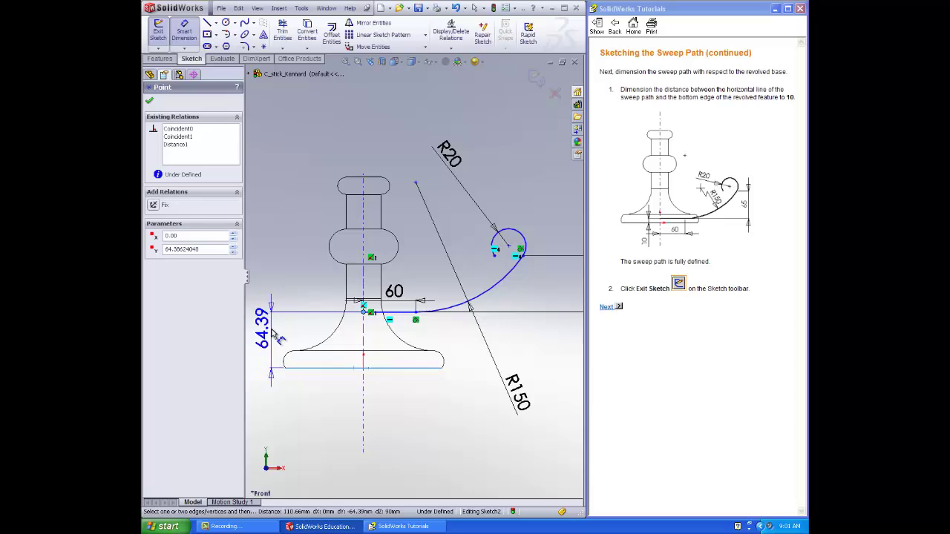
click(275, 337)
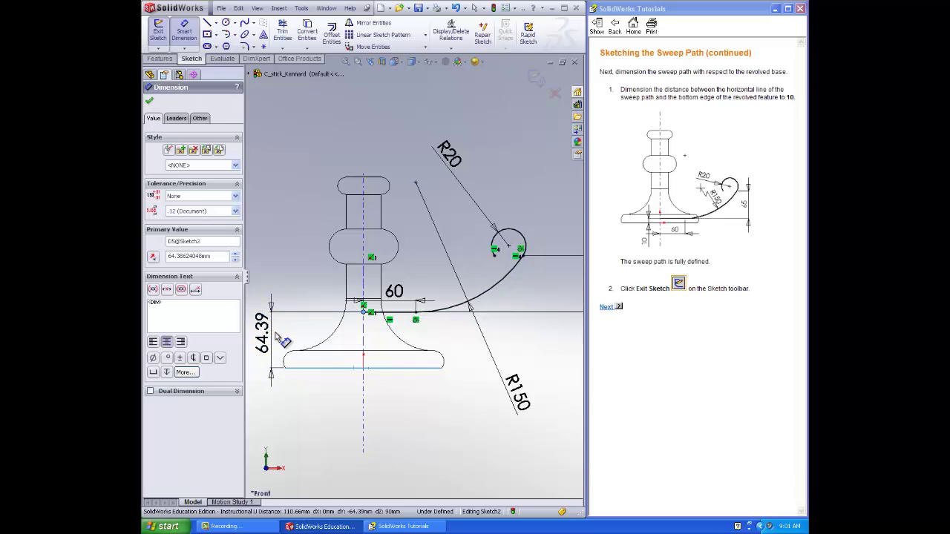
text(10)
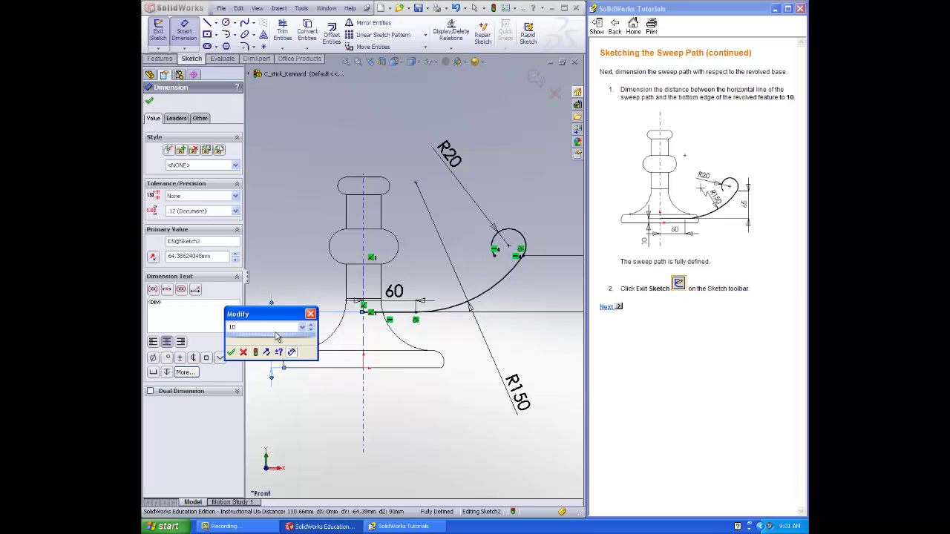
key(Return)
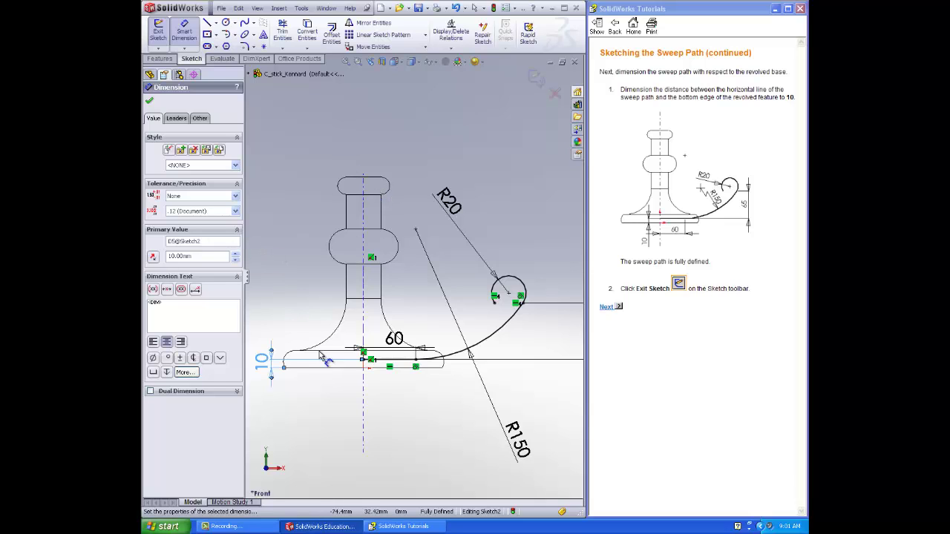
Exit the completed sweep path sketch and advance the tutorial to Sketching the Sweep Section.
click(186, 34)
click(158, 31)
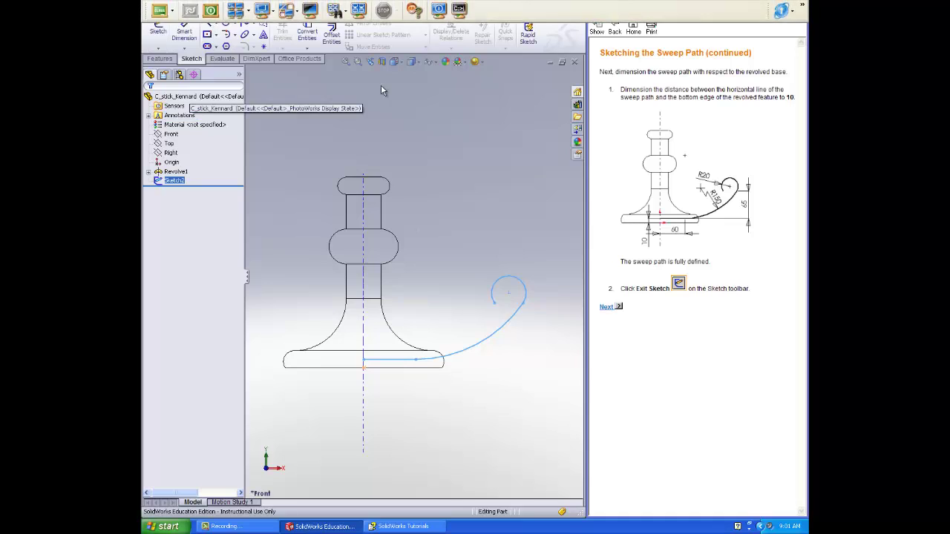
click(434, 223)
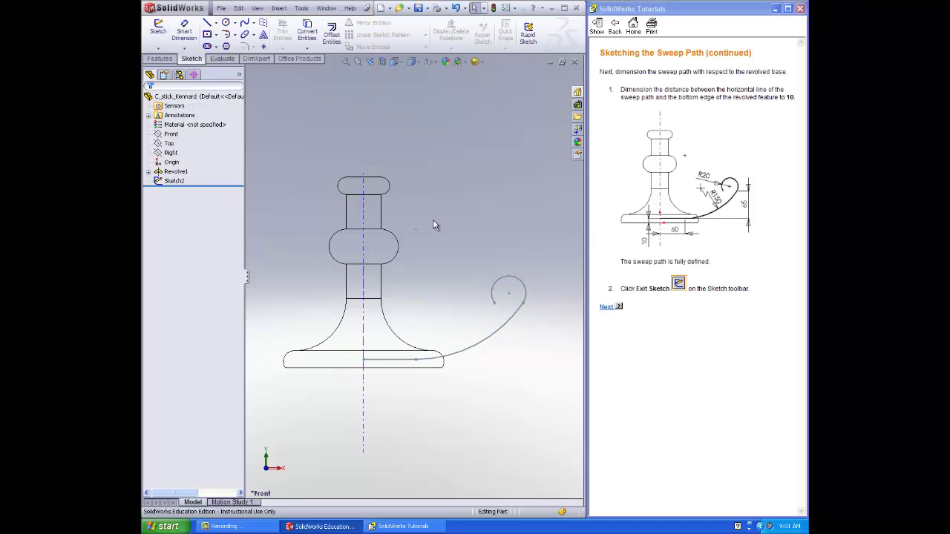
click(605, 308)
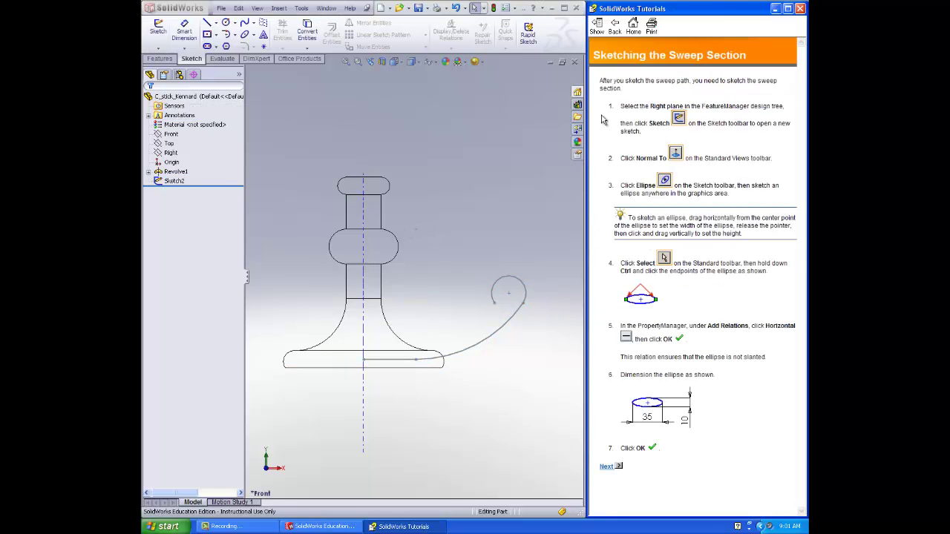
Open a new sketch on the Right plane with the view oriented normal to it.
click(170, 154)
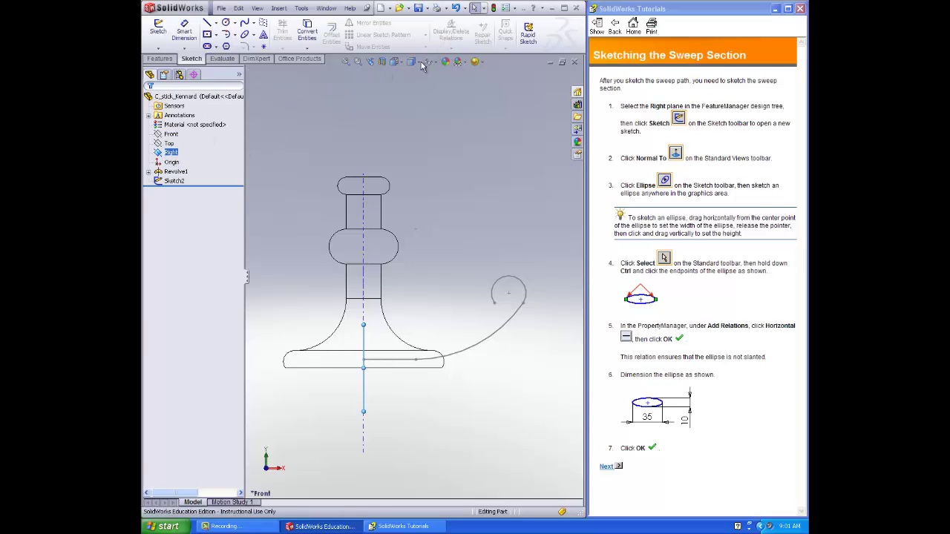
click(395, 62)
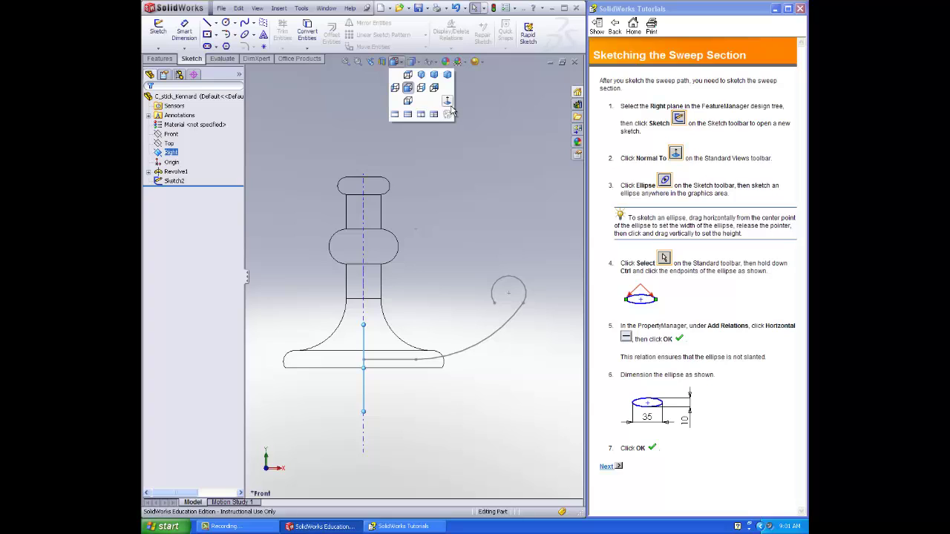
click(448, 103)
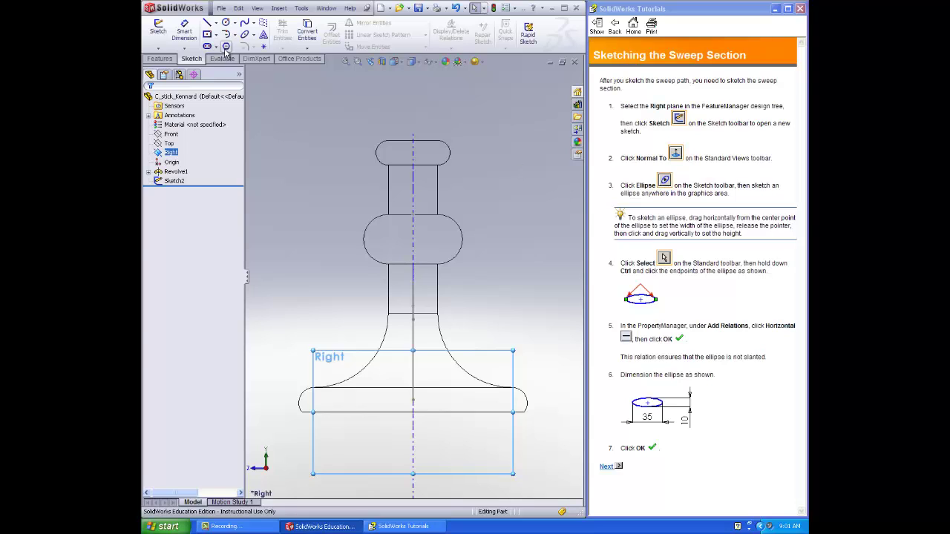
click(159, 26)
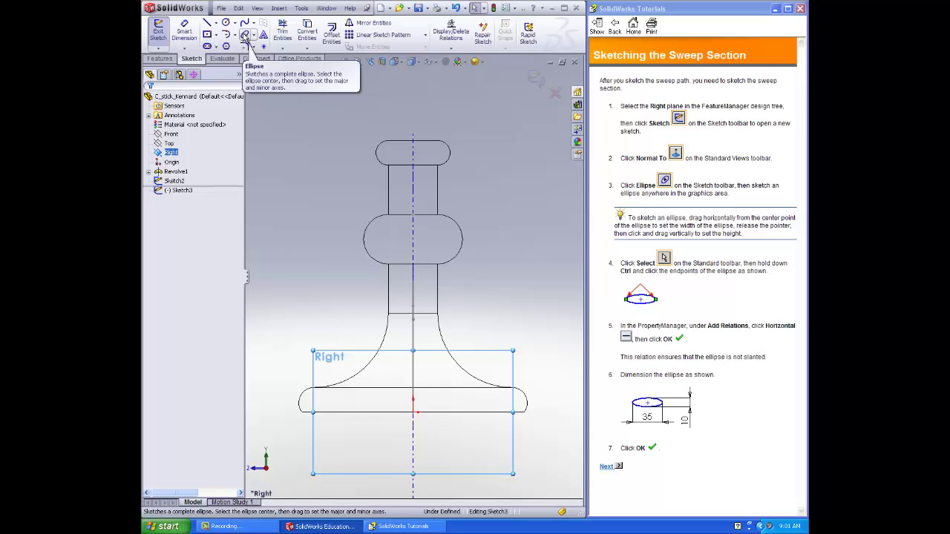
Sketch a horizontal ellipse centred on the sweep path's endpoint at the axis, with radii of about 8.2 mm and 4.3 mm.
click(244, 35)
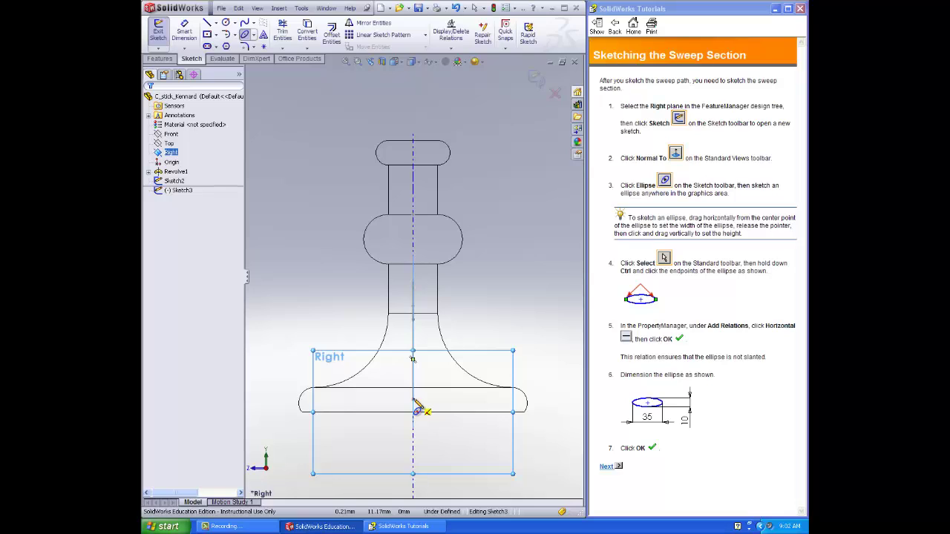
click(414, 399)
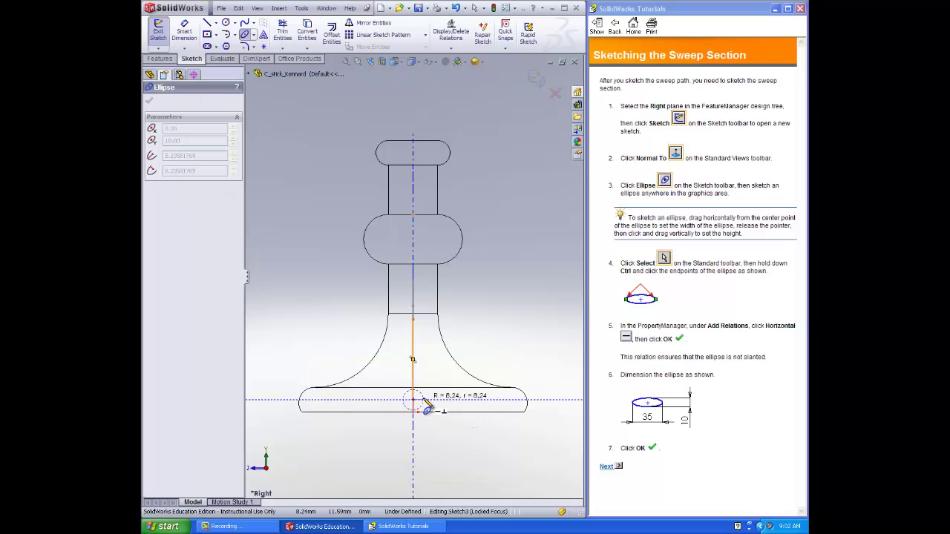
click(430, 401)
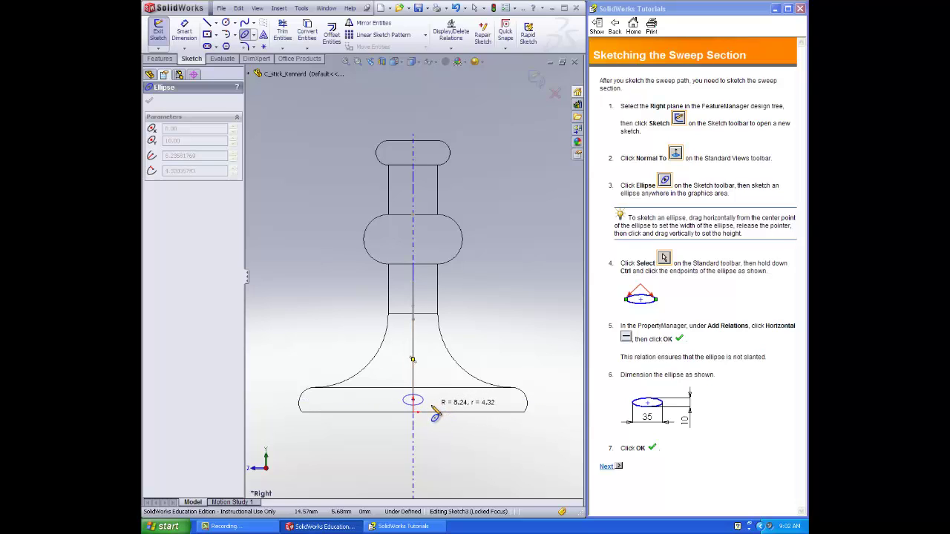
click(436, 416)
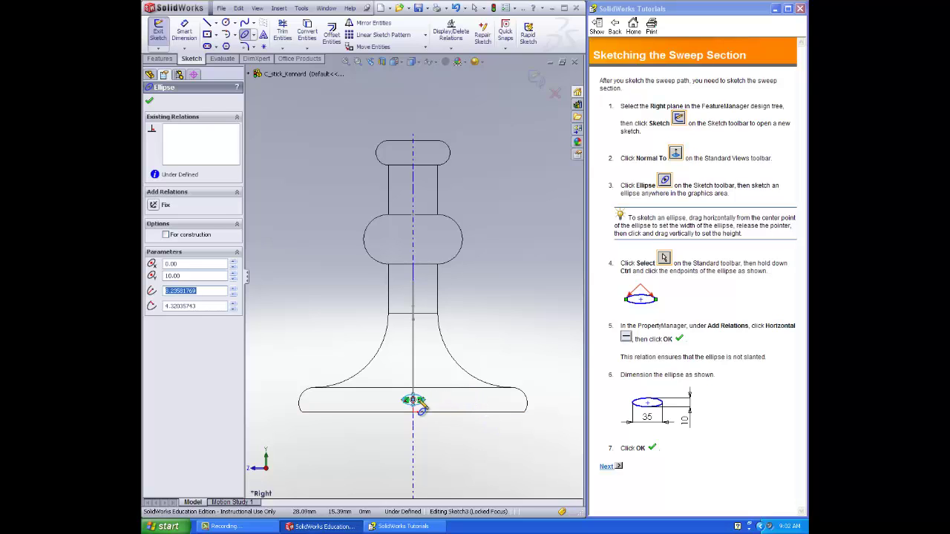
click(475, 429)
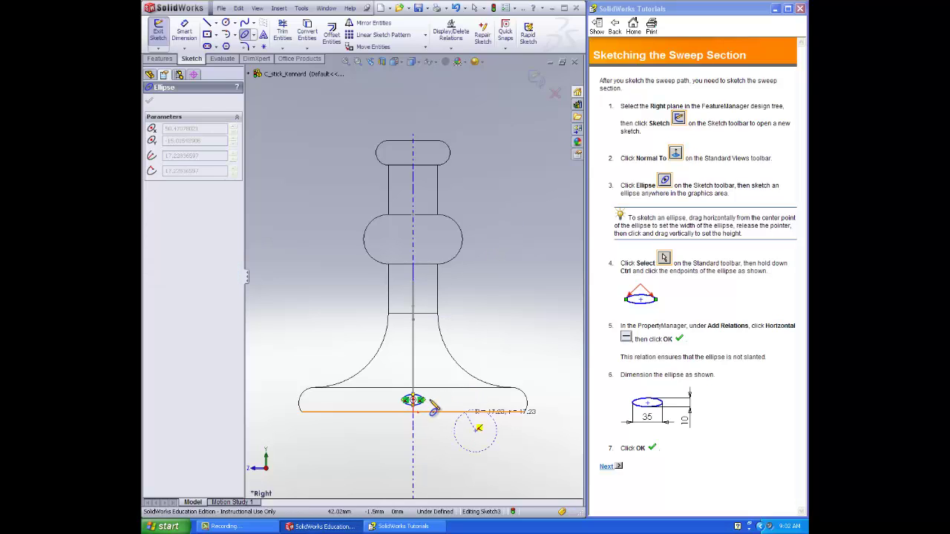
key(Escape)
key(Escape)
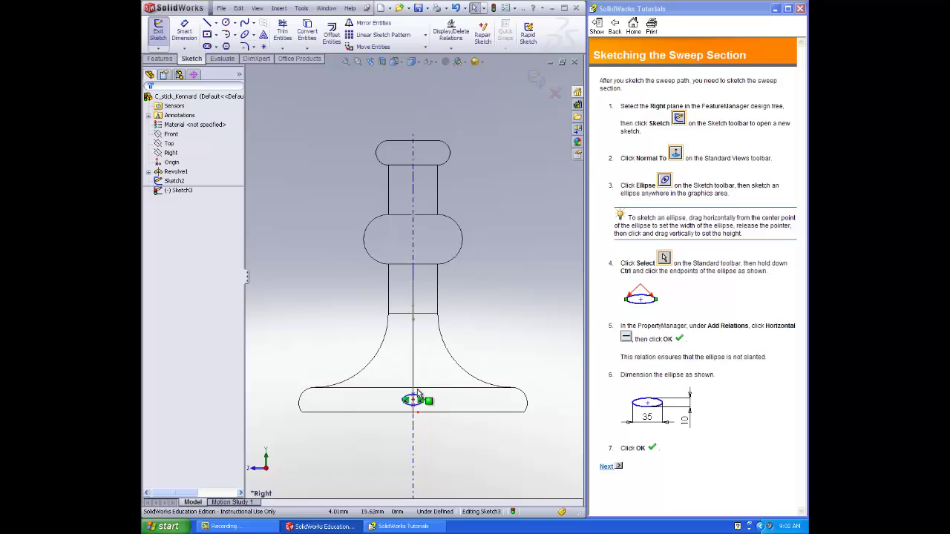
Add a Horizontal relation between the two endpoints of the ellipse's long axis.
scroll(416, 395, down, 5)
scroll(404, 393, down, 2)
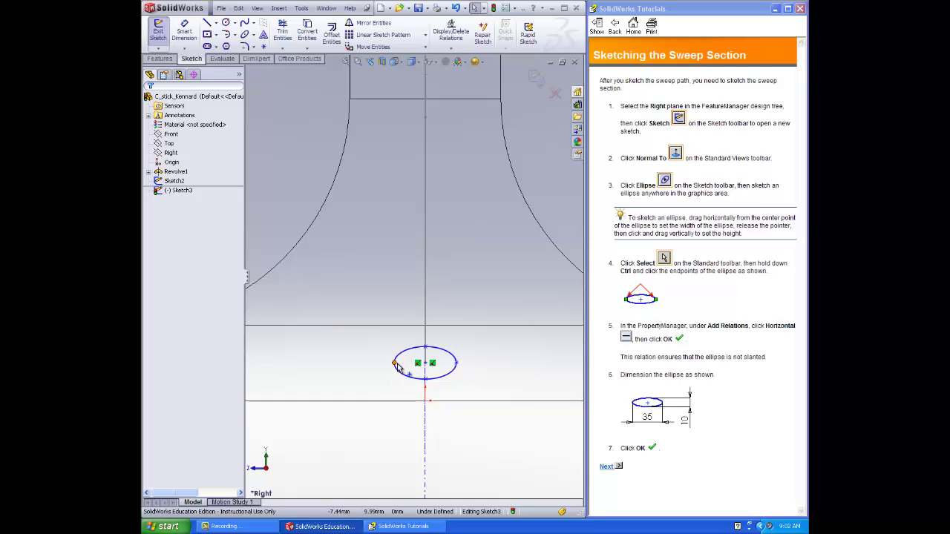
click(456, 364)
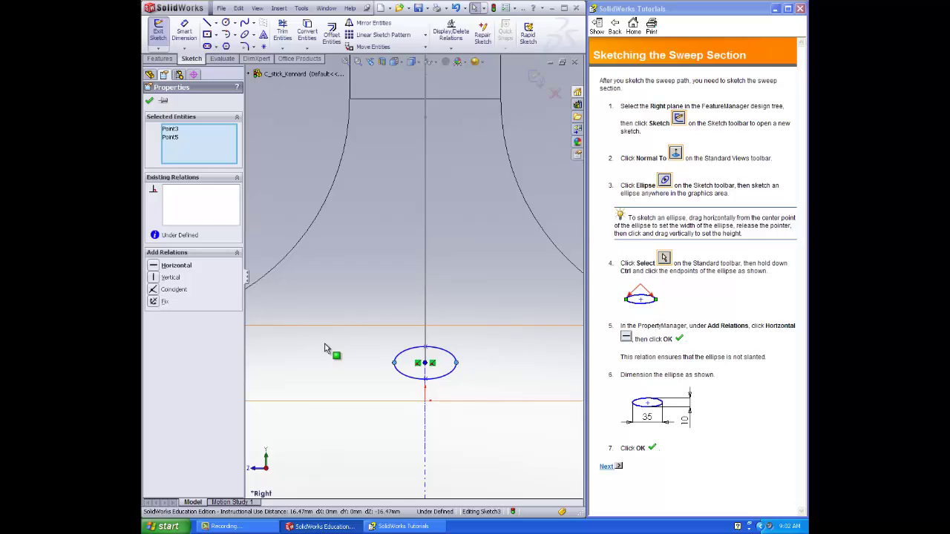
click(153, 266)
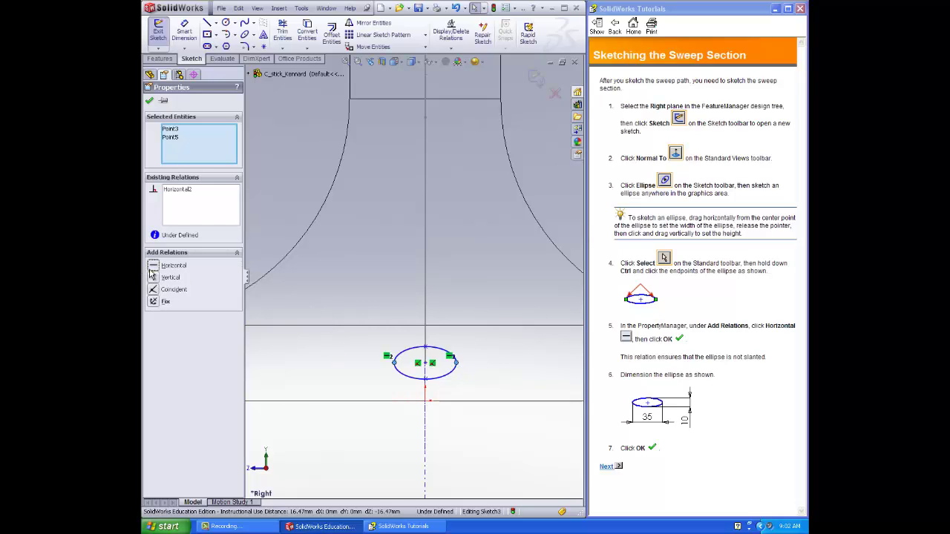
click(149, 100)
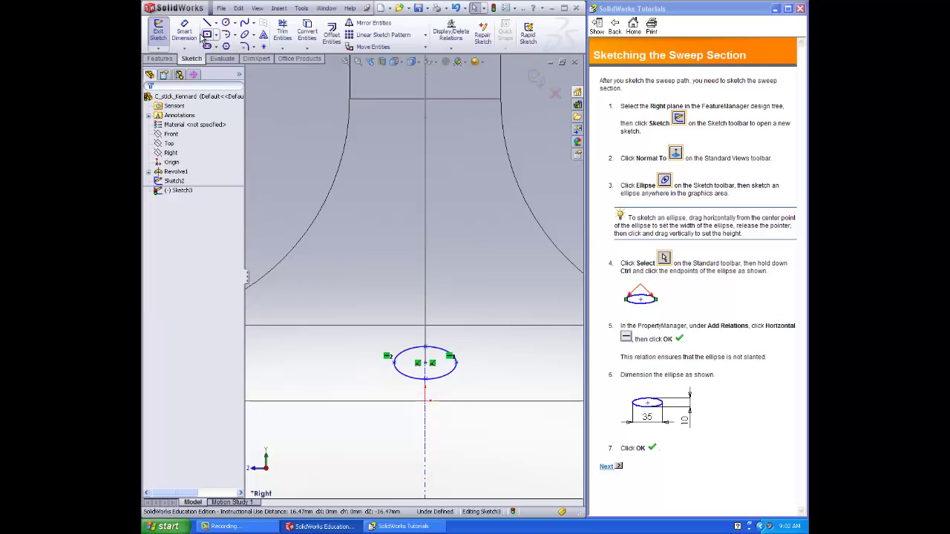
Dimension the ellipse's height between its upper and lower points to 10 mm.
click(185, 32)
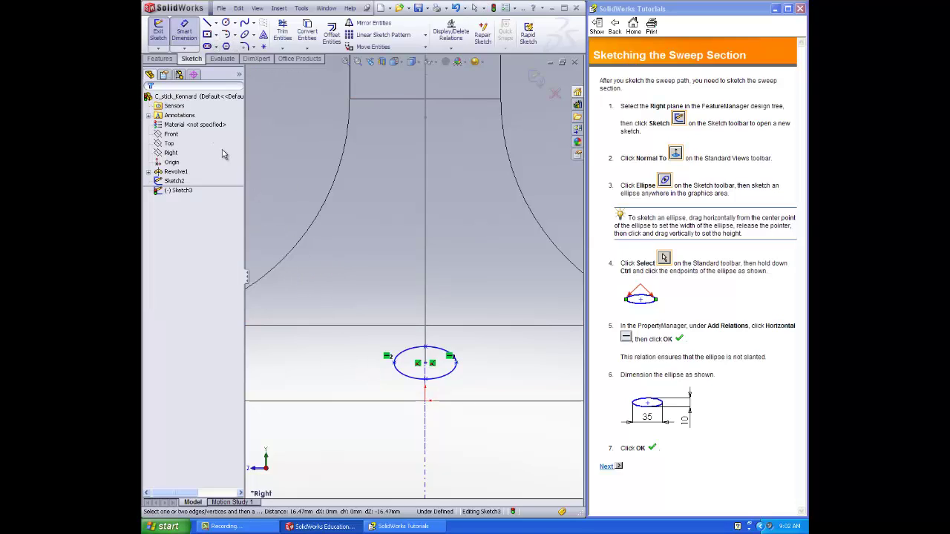
click(425, 347)
click(426, 379)
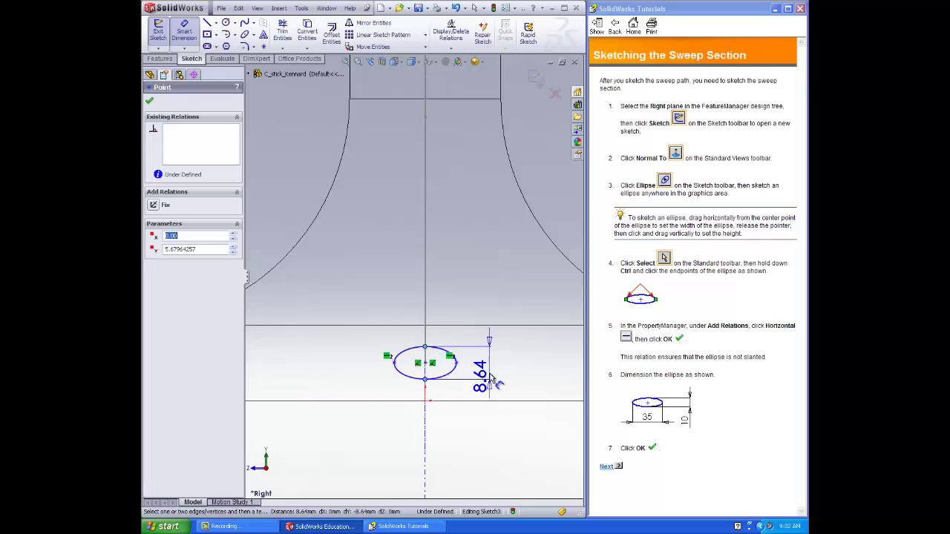
click(555, 371)
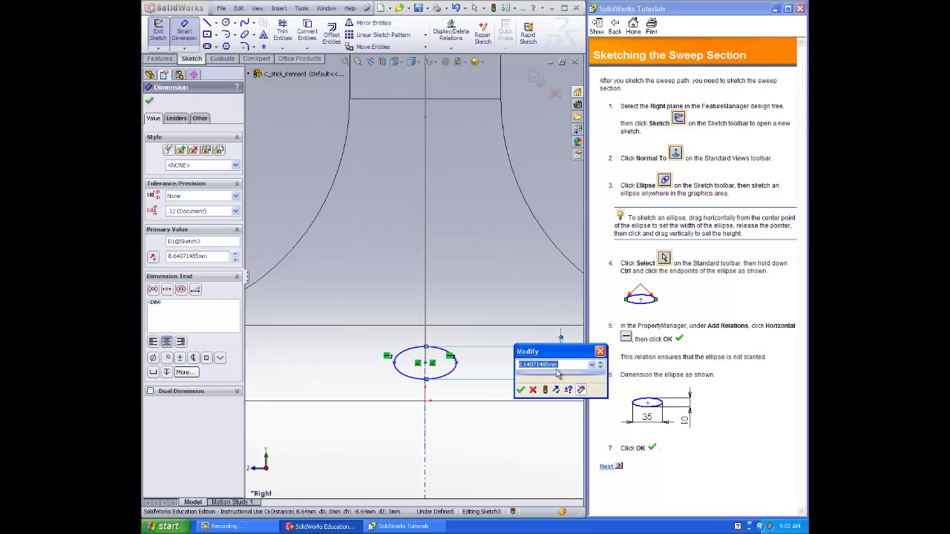
text(10)
key(Return)
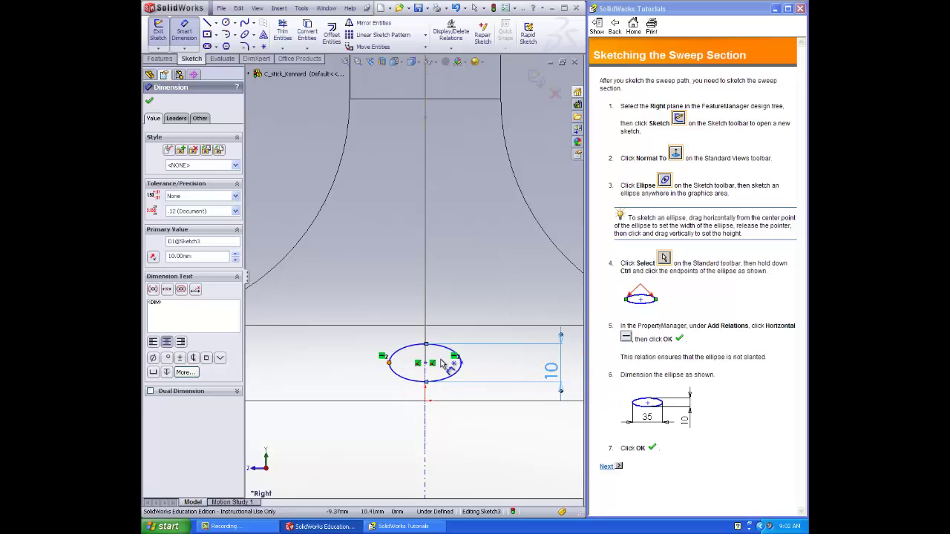
Dimension the ellipse's width between its two side endpoints to 35 mm.
click(389, 363)
click(461, 362)
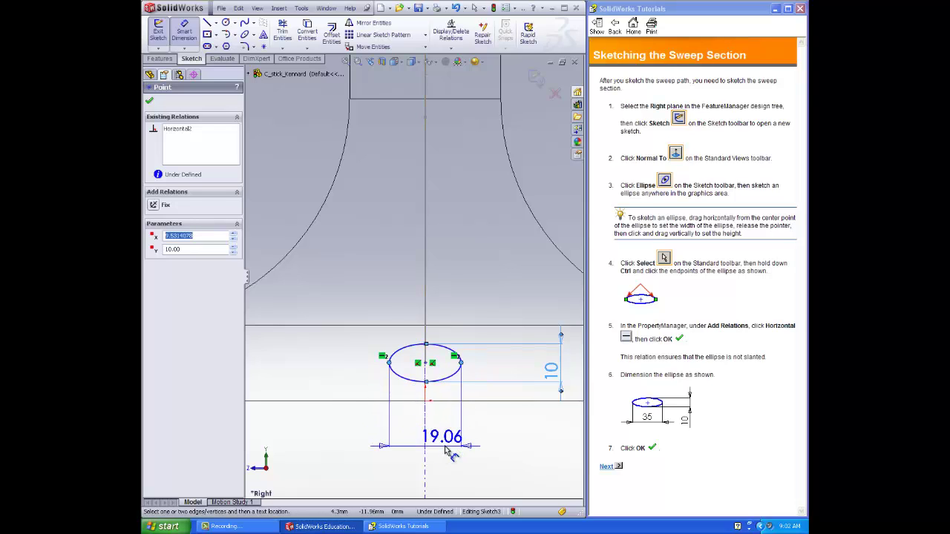
click(445, 445)
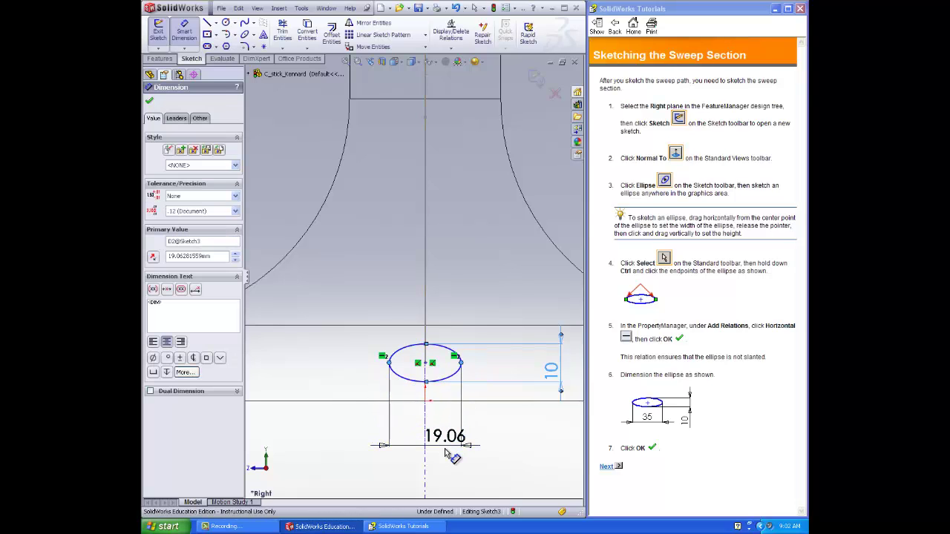
text(35)
key(Return)
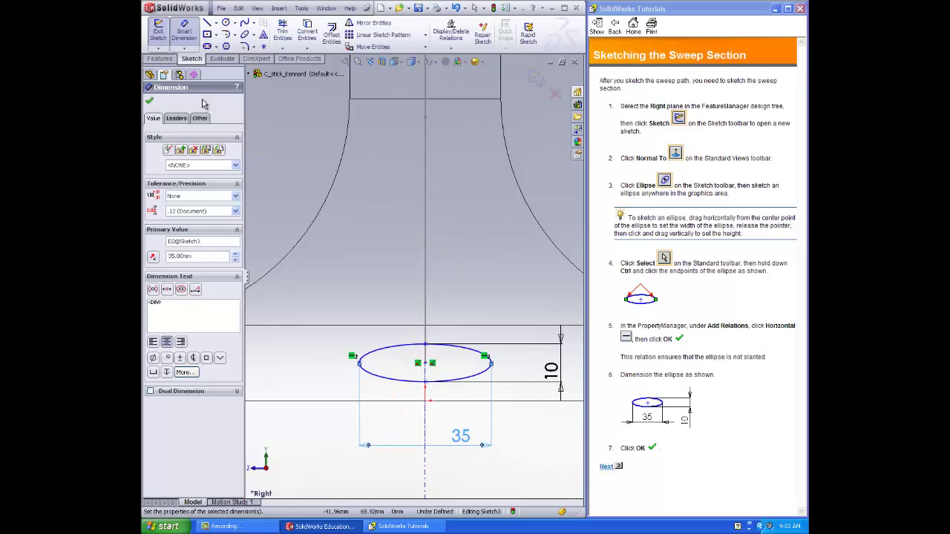
click(150, 102)
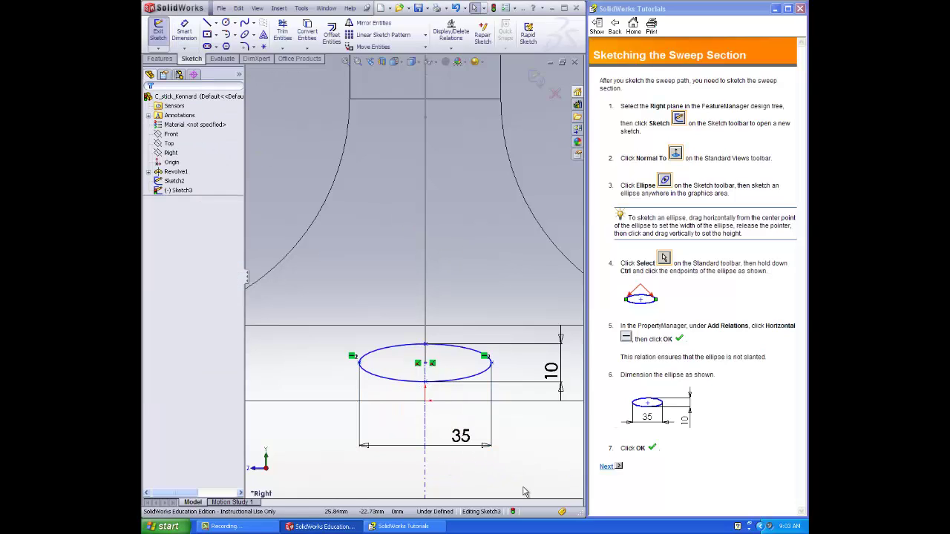
Advance the tutorial to the next sweep section page and switch the model to the Isometric view.
click(607, 466)
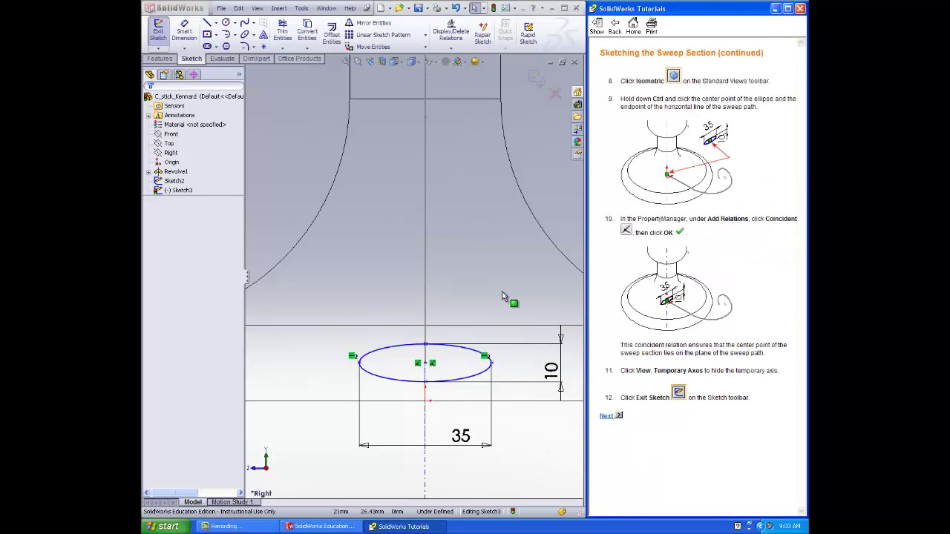
click(421, 212)
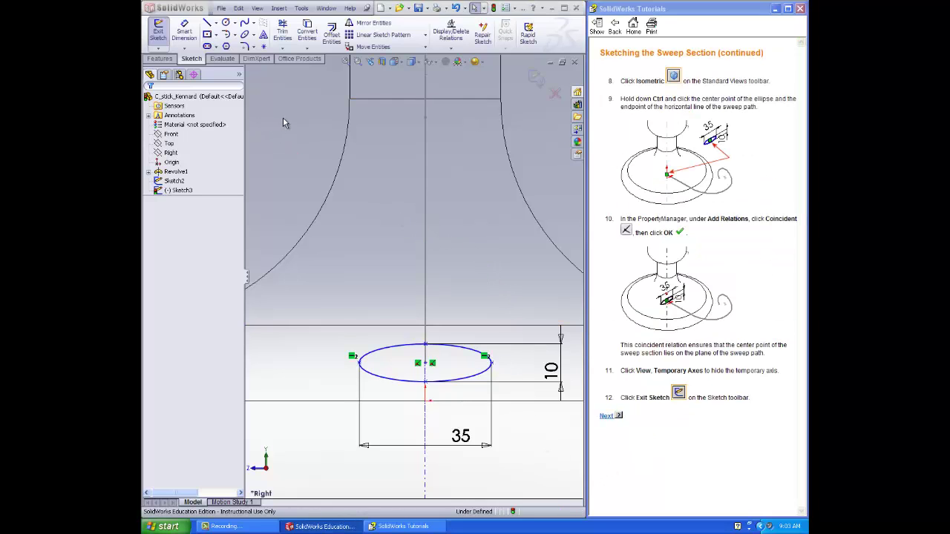
scroll(380, 227, up, 3)
scroll(379, 227, up, 3)
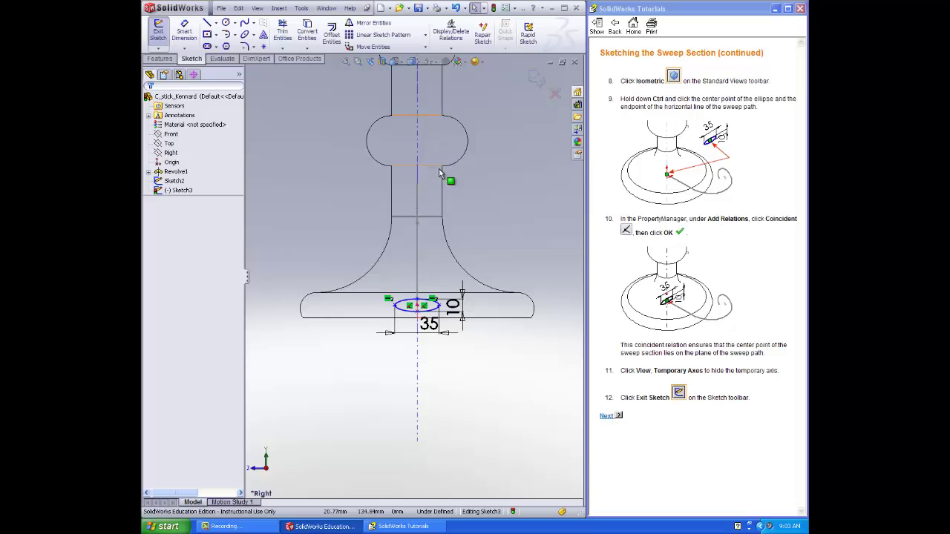
scroll(415, 111, up, 2)
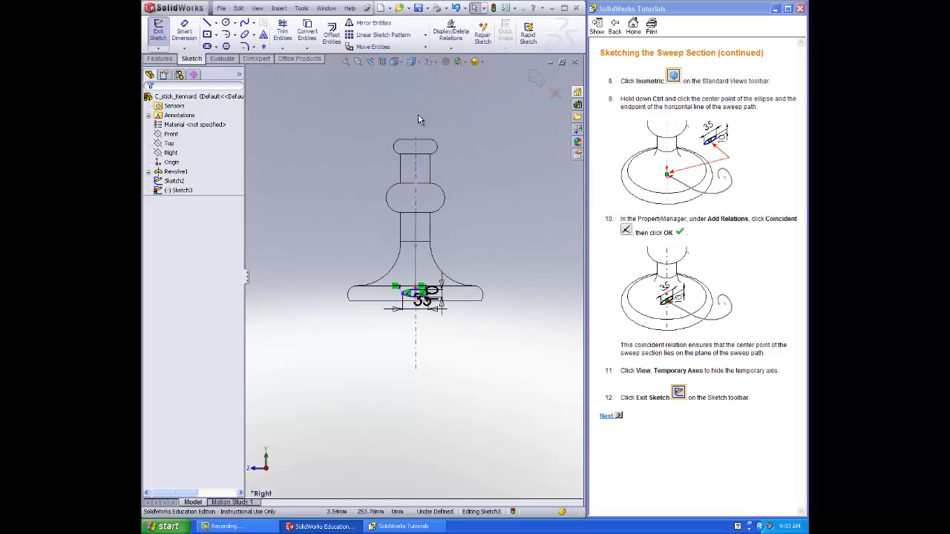
click(394, 63)
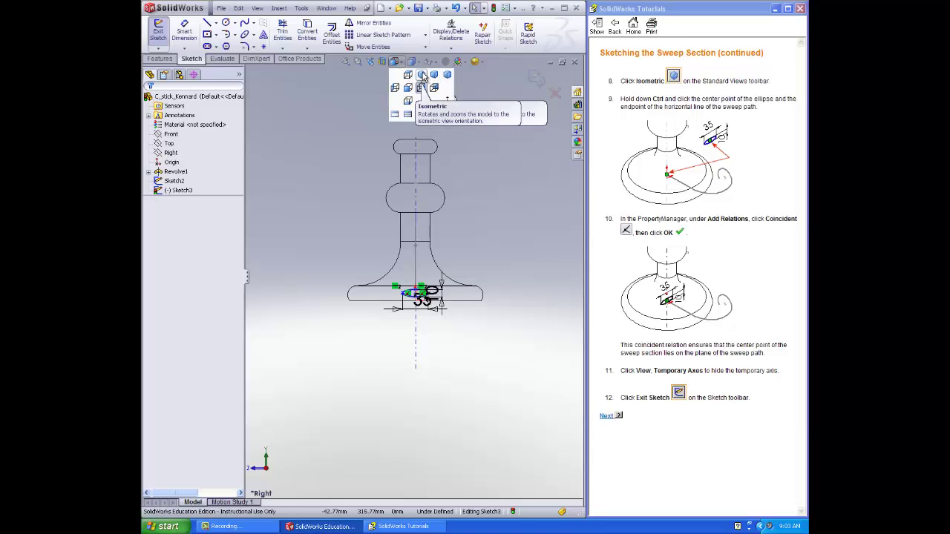
click(421, 76)
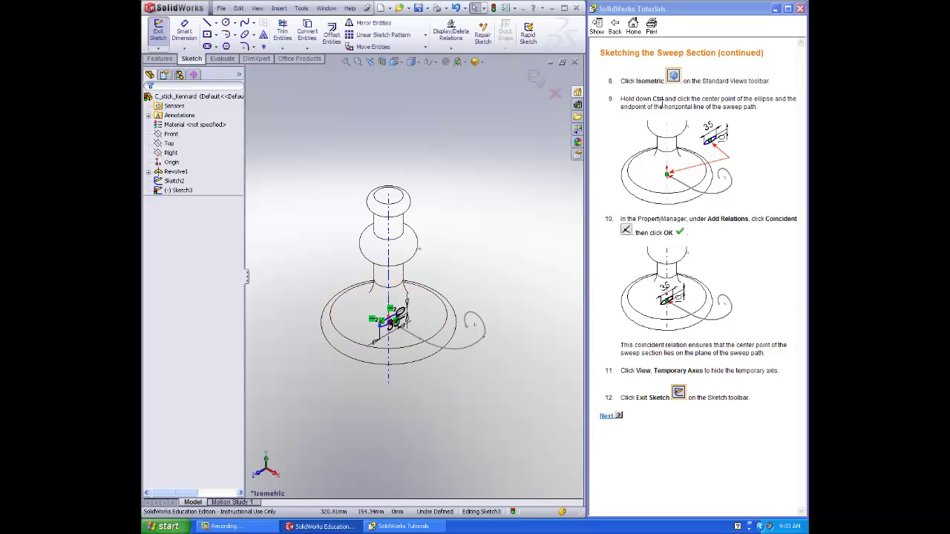
Check the existing relations on the ellipse's center point at the end of the sweep path.
scroll(395, 318, down, 10)
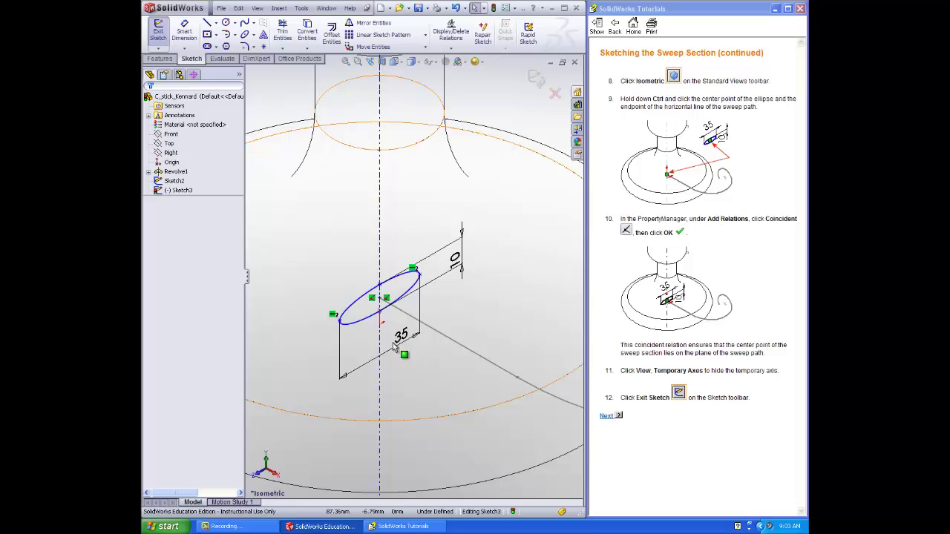
click(379, 299)
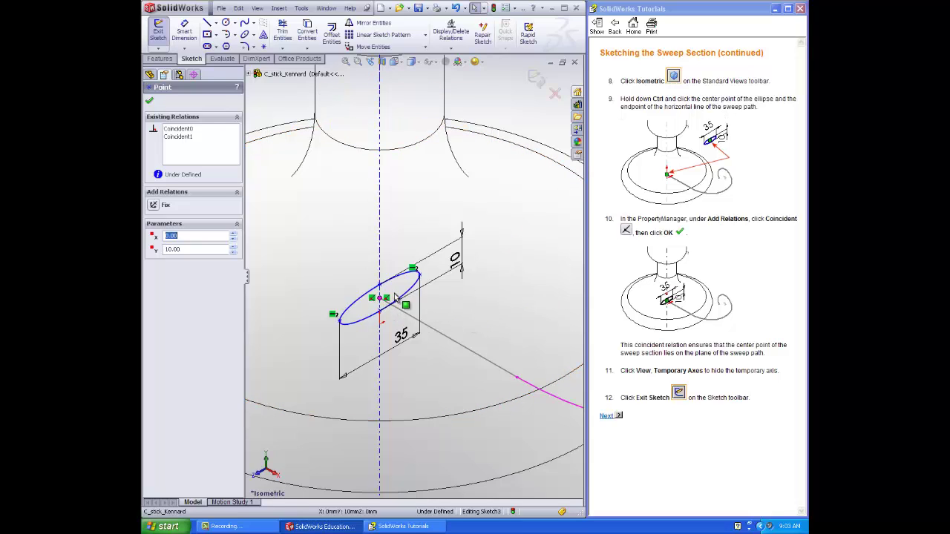
scroll(395, 297, down, 3)
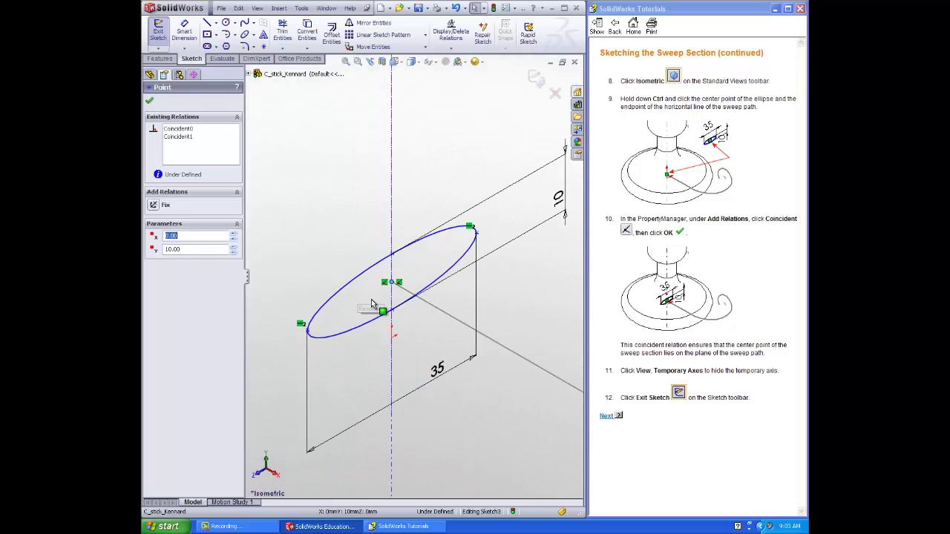
mouse_move(372, 304)
middle_down()
mouse_move(371, 294)
mouse_move(408, 301)
mouse_move(372, 292)
mouse_move(380, 317)
middle_up()
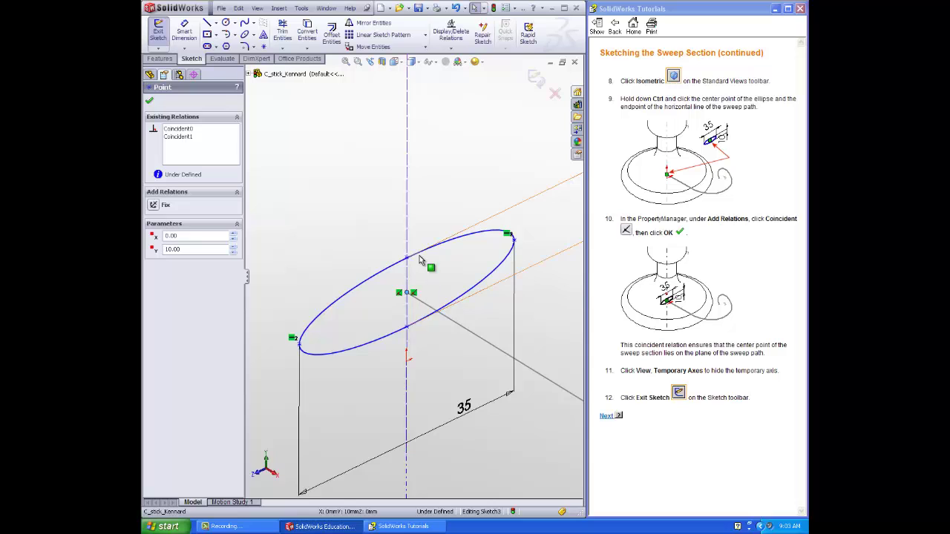
click(462, 234)
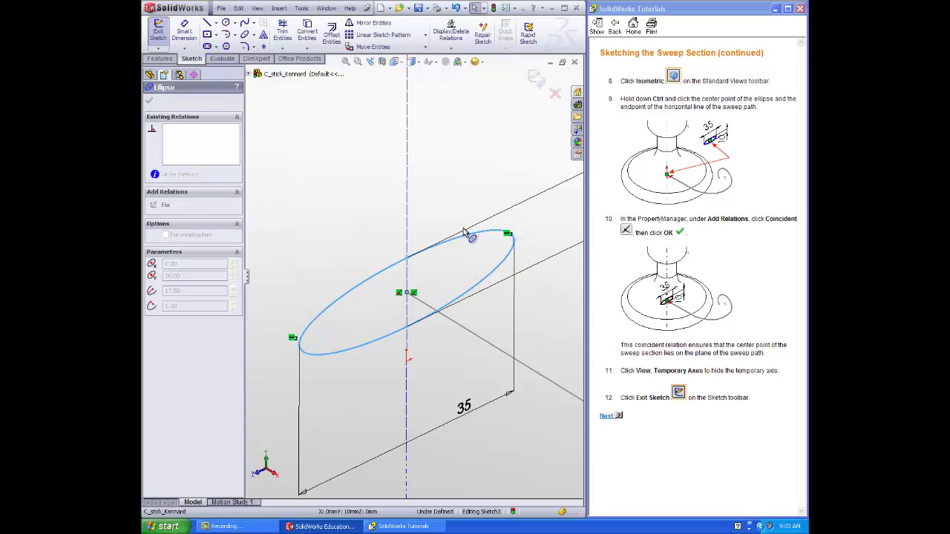
key(Escape)
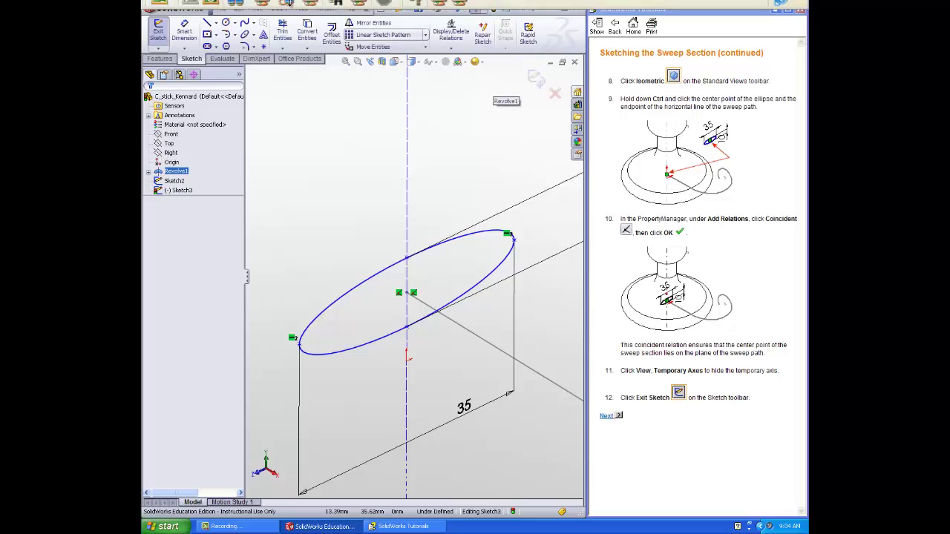
Hide the temporary axes and exit the ellipse's sweep section sketch.
click(256, 7)
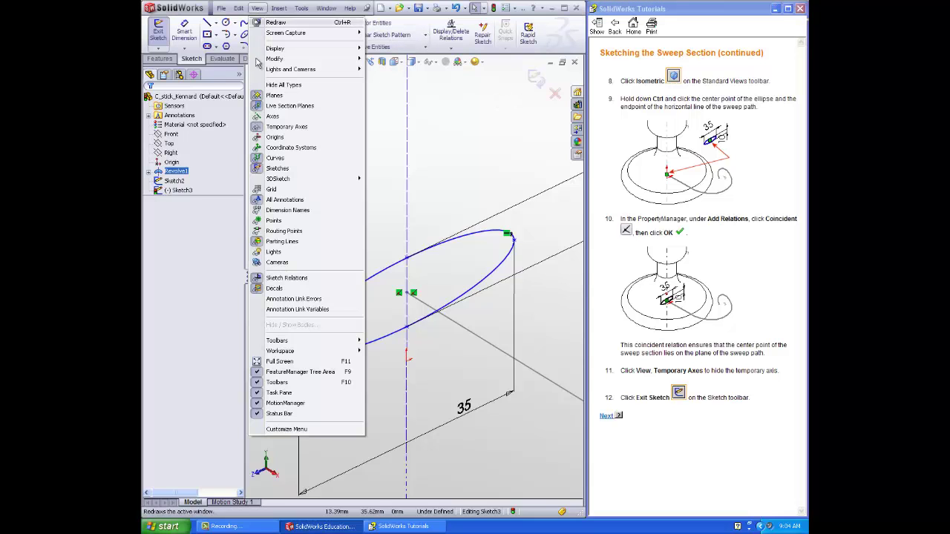
click(288, 126)
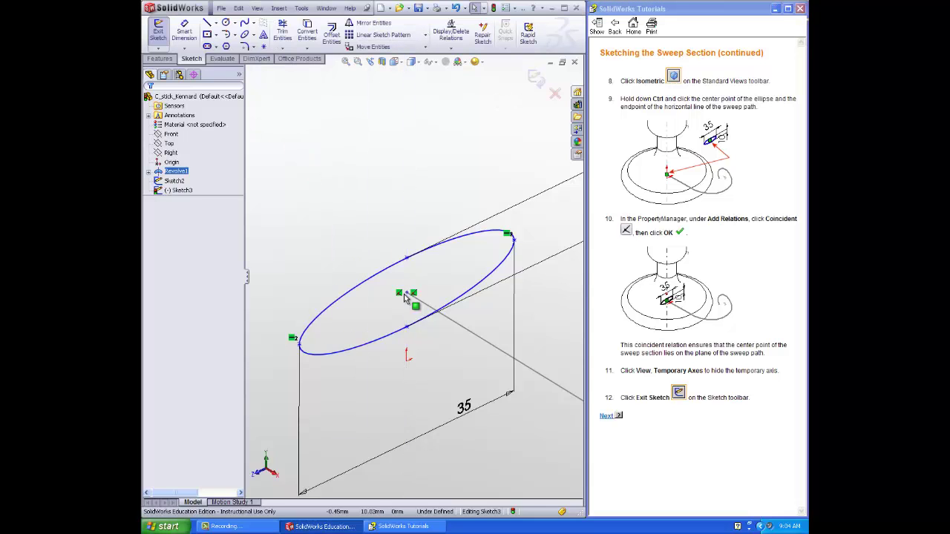
scroll(407, 296, up, 5)
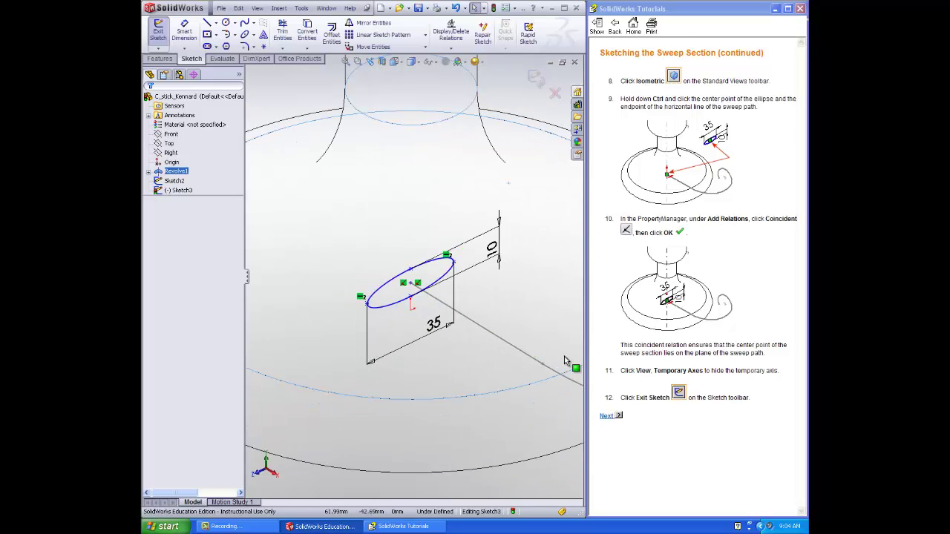
click(161, 34)
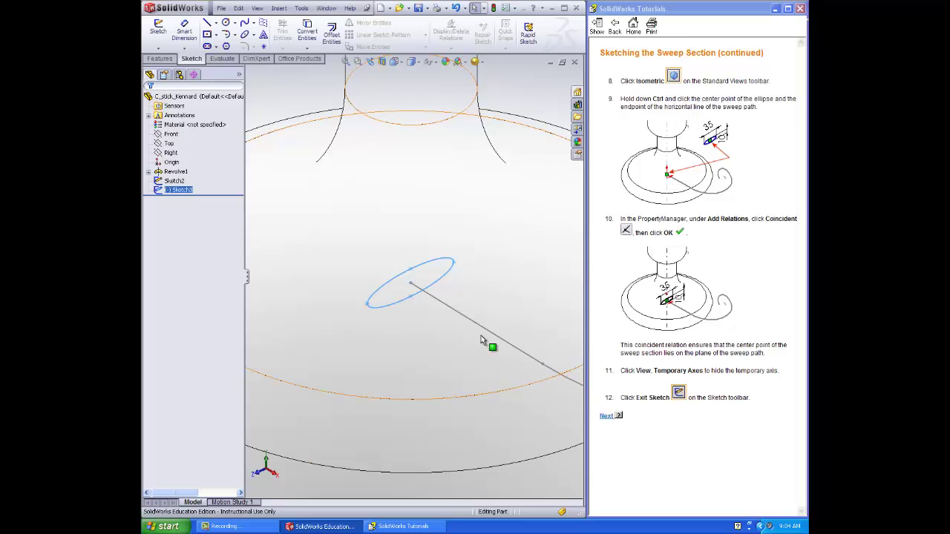
Clear the selection and advance the tutorial to the Creating the Sweep page.
click(403, 471)
middle_drag(402, 471, 458, 433)
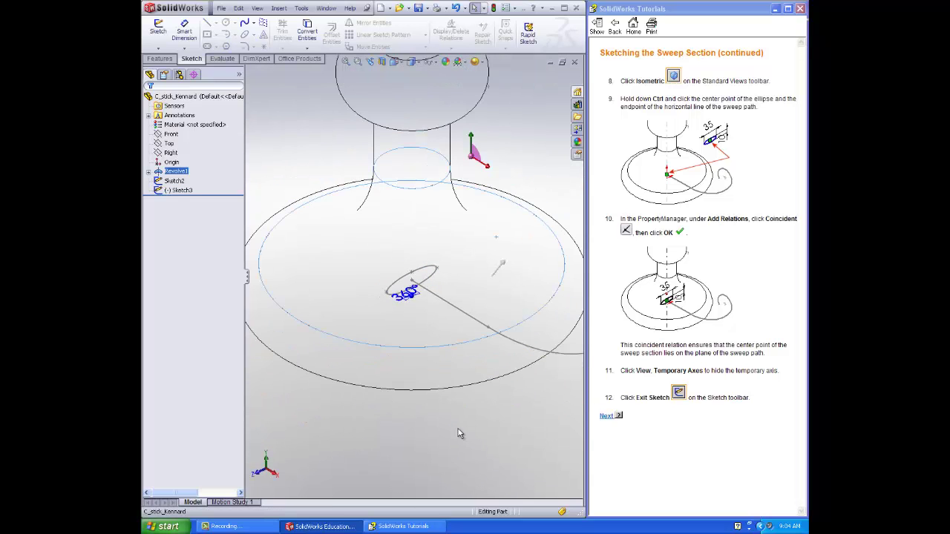
click(458, 433)
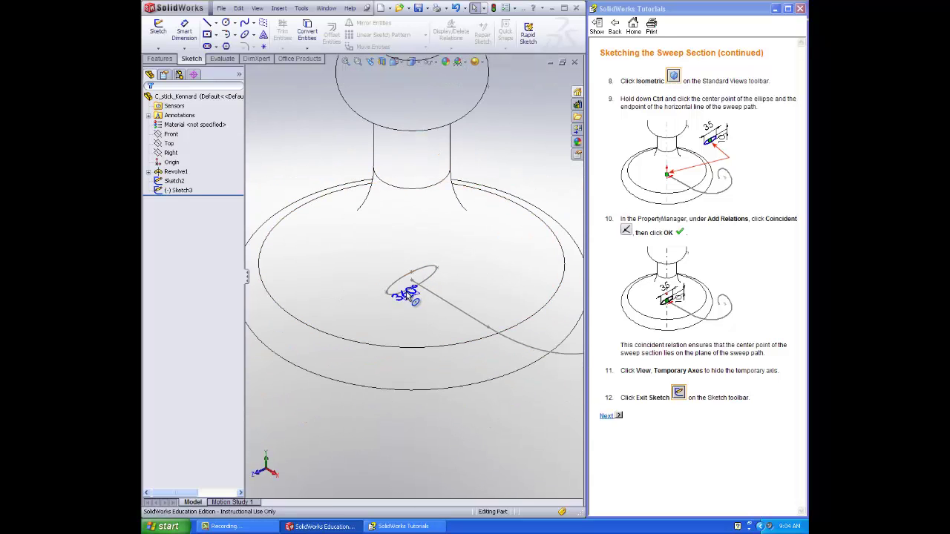
click(606, 417)
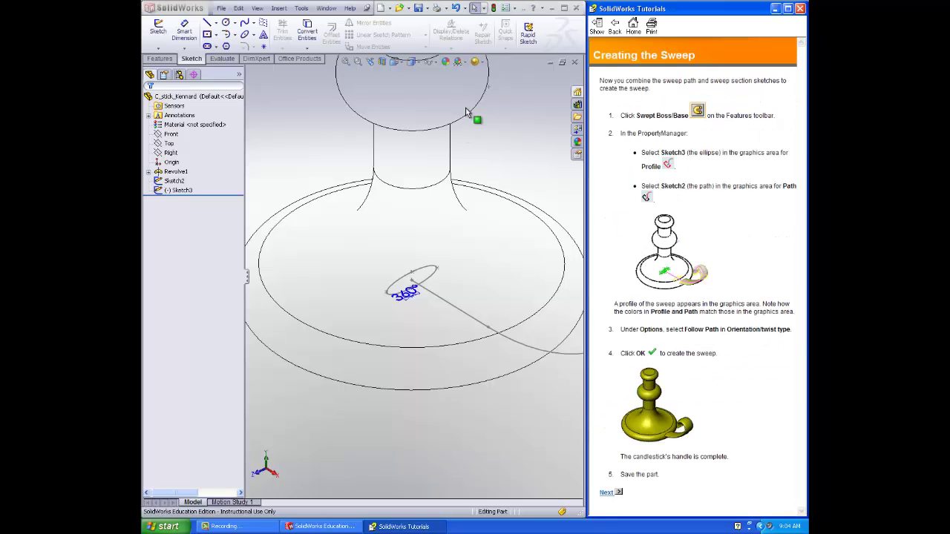
Create a swept boss with the ellipse Sketch3 as profile and Sketch2 as path, using the Follow Path orientation.
click(160, 58)
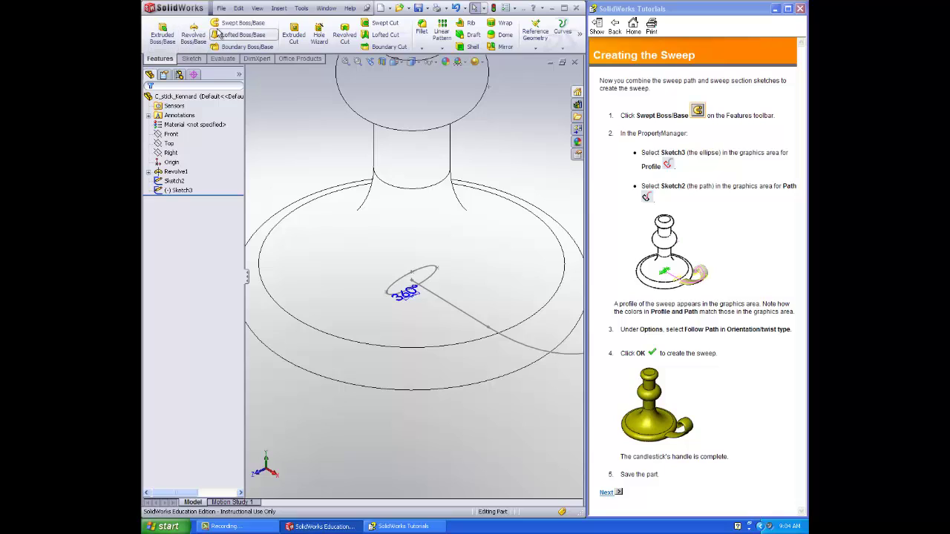
click(234, 26)
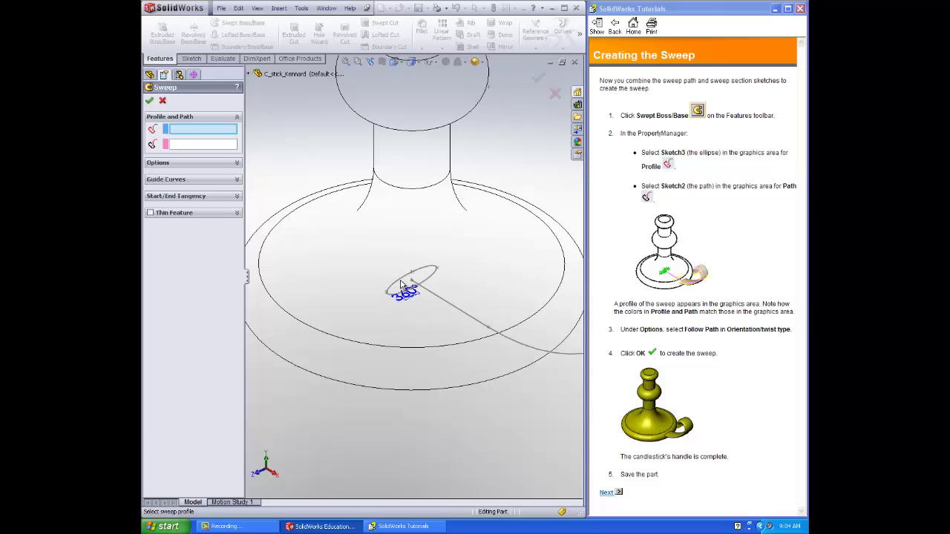
click(400, 285)
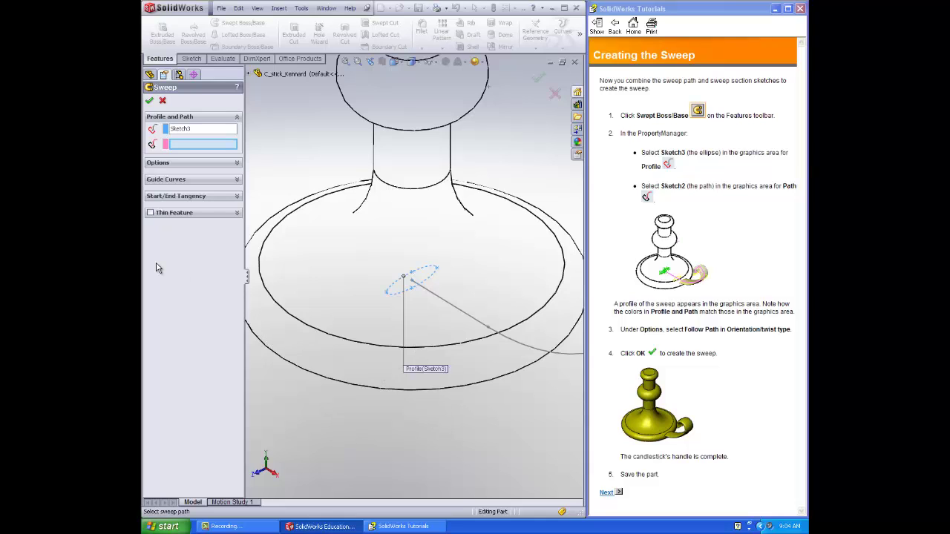
scroll(432, 392, up, 3)
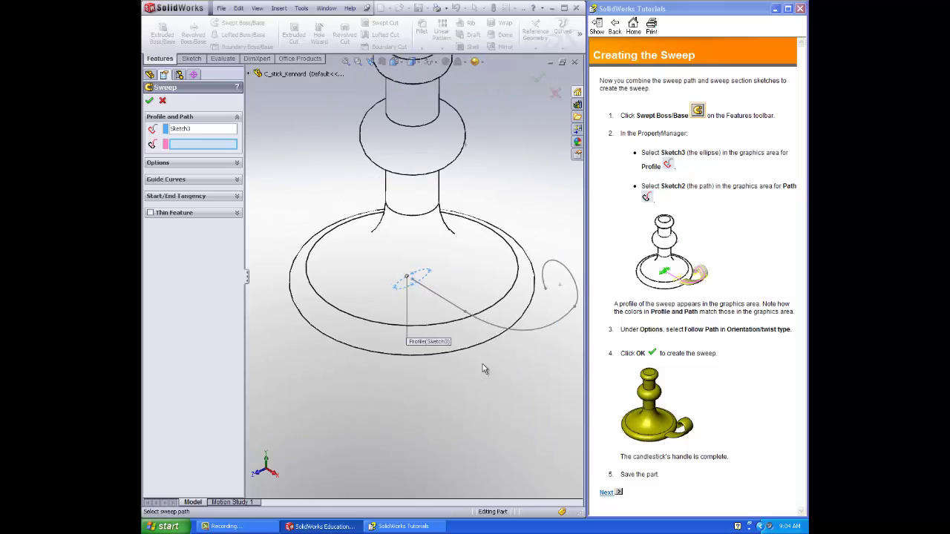
click(551, 327)
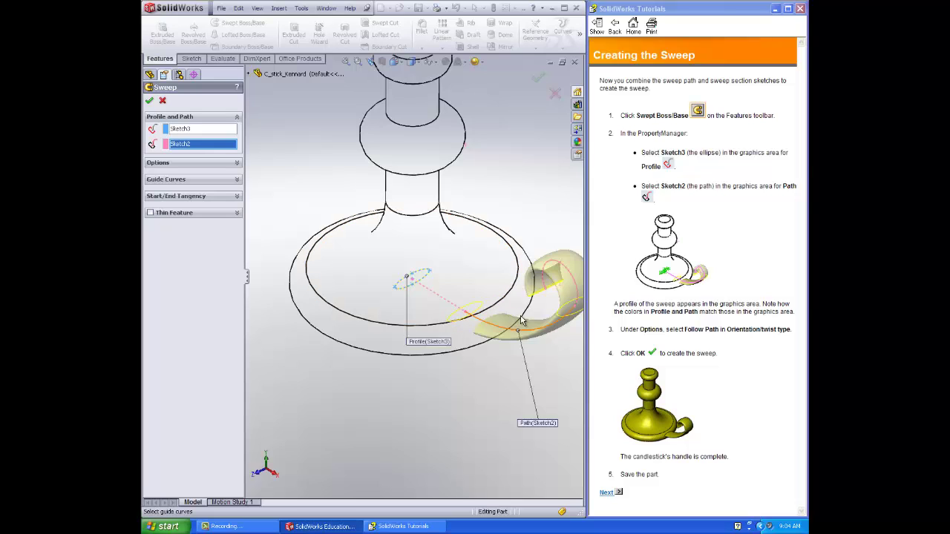
click(235, 165)
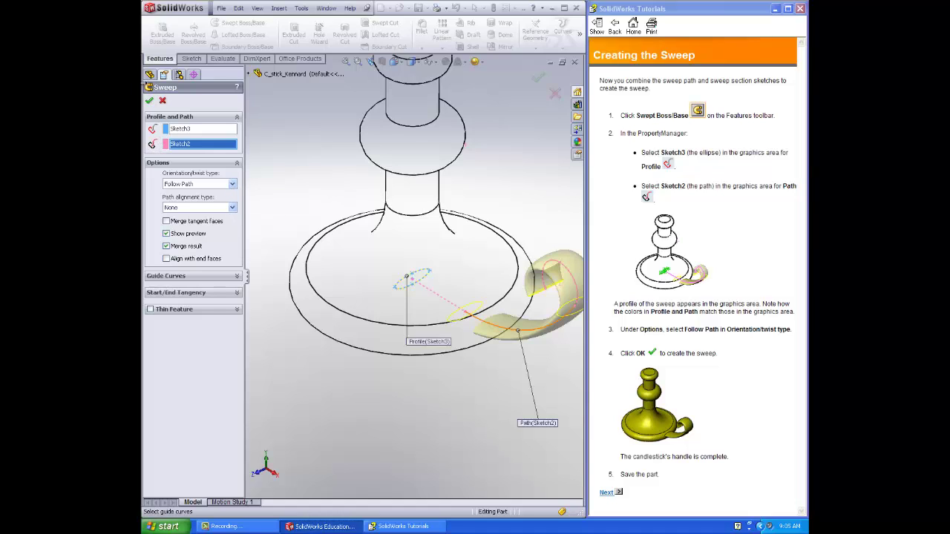
click(149, 101)
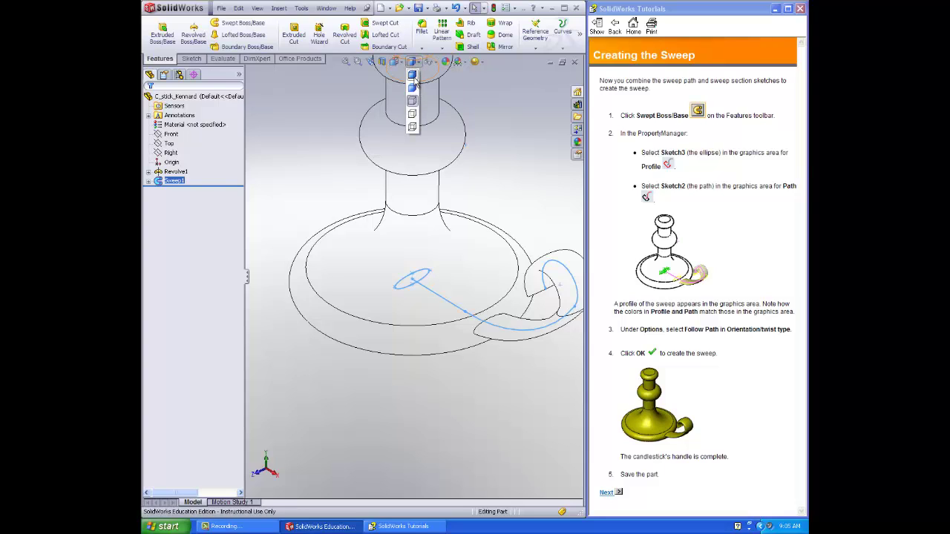
Display the candlestick shaded with edges and advance the tutorial to the Completing the Part page.
click(413, 78)
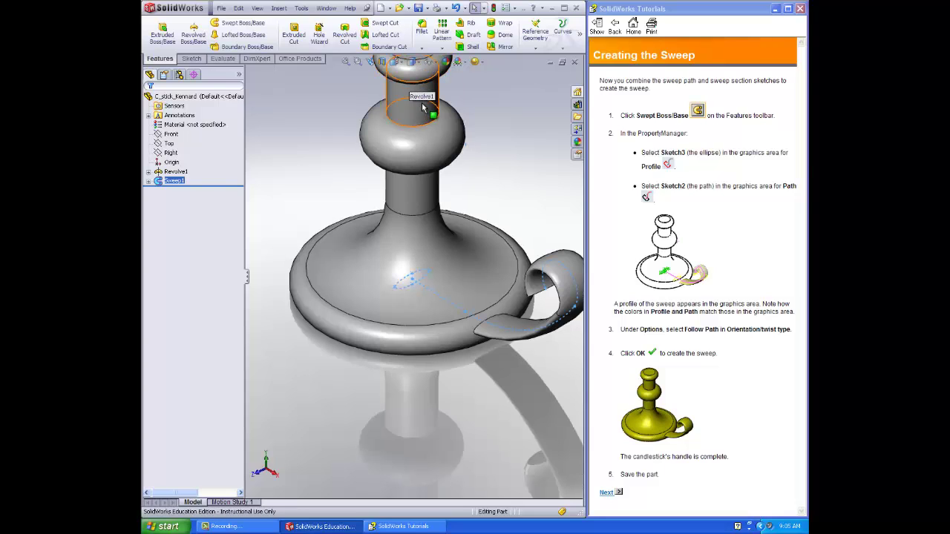
scroll(427, 265, up, 4)
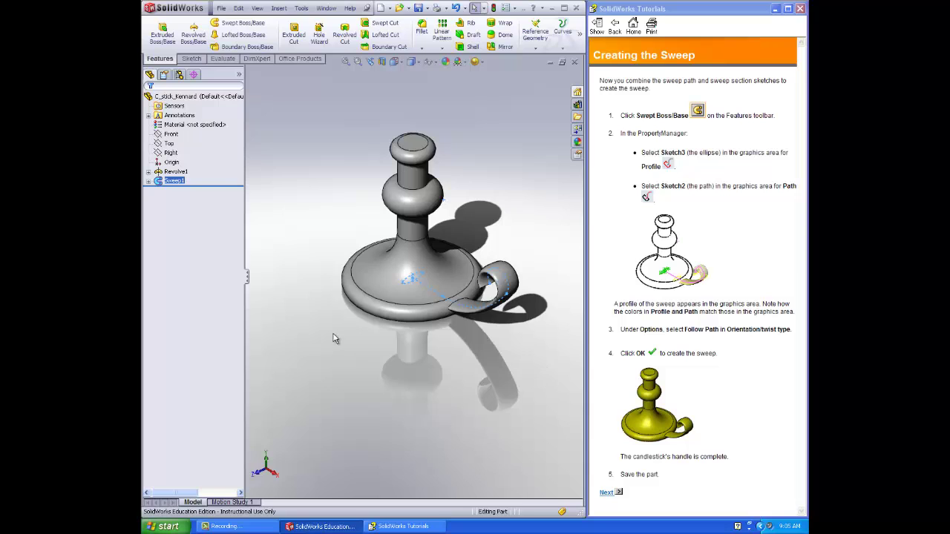
middle_drag(333, 338, 540, 421)
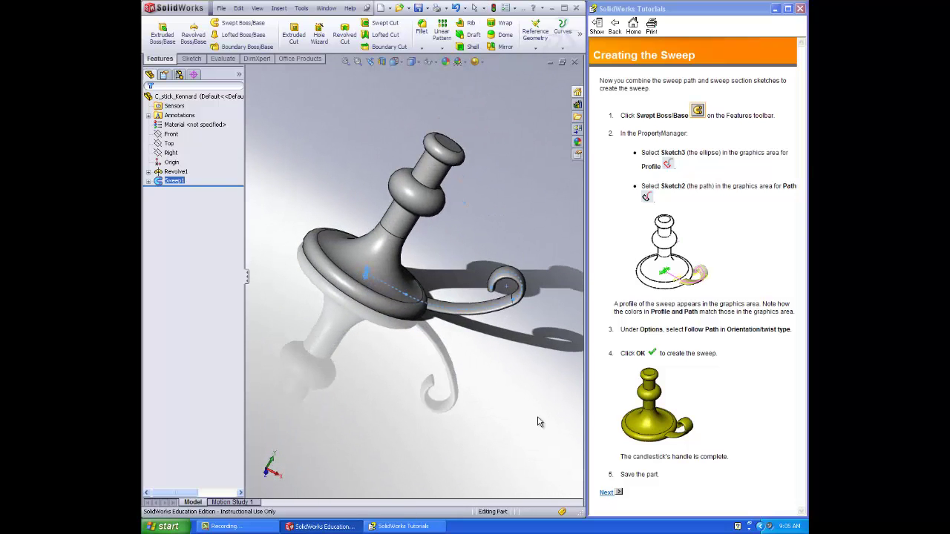
click(610, 492)
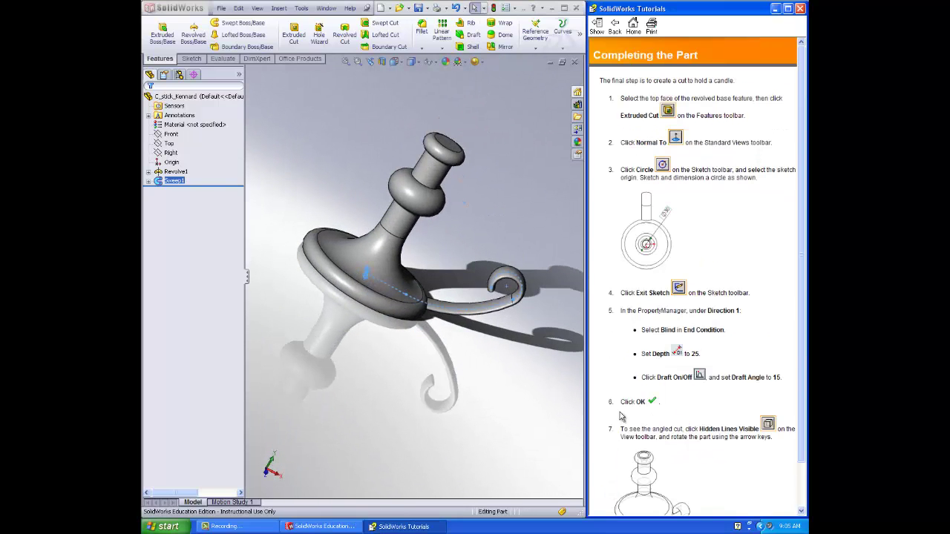
Start an Extruded Cut sketch on the top face of the candlestick and view that face straight on.
middle_drag(540, 156, 460, 227)
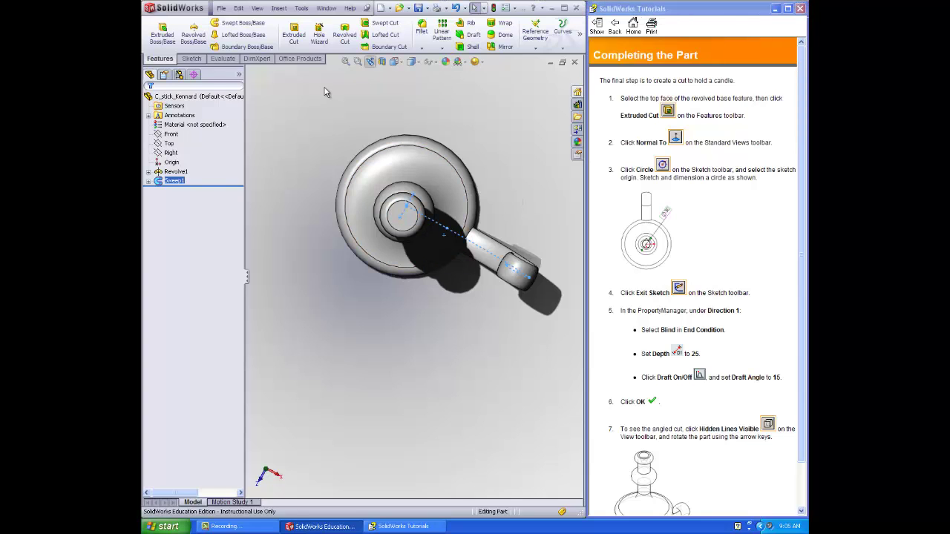
click(292, 46)
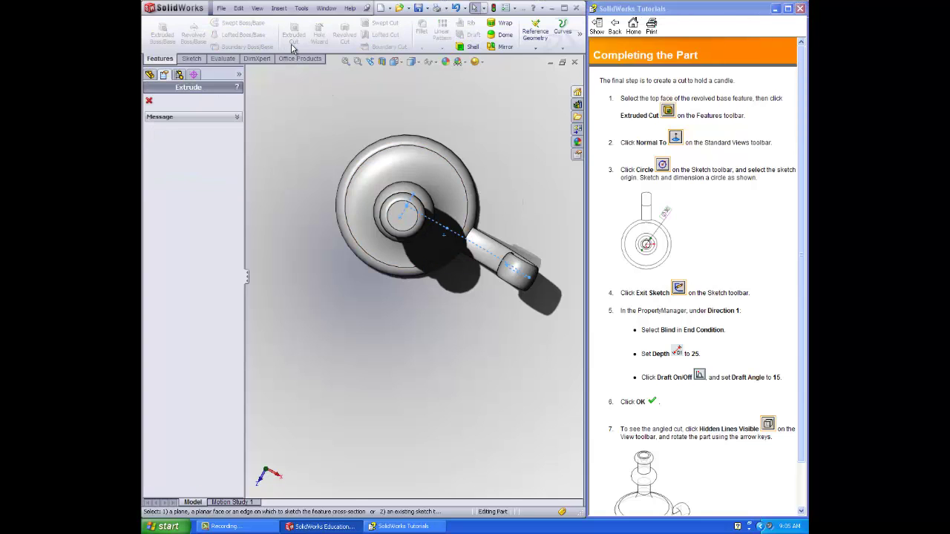
click(403, 212)
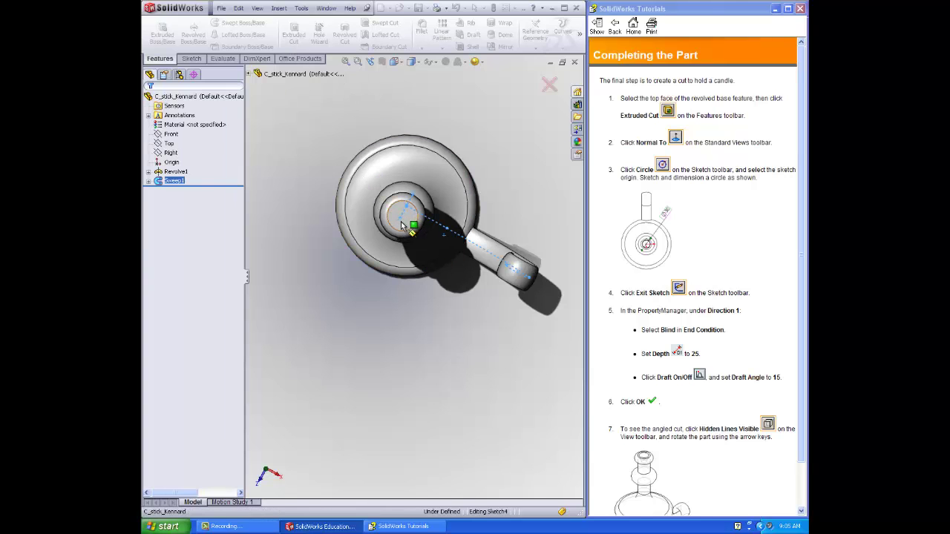
click(395, 62)
click(447, 100)
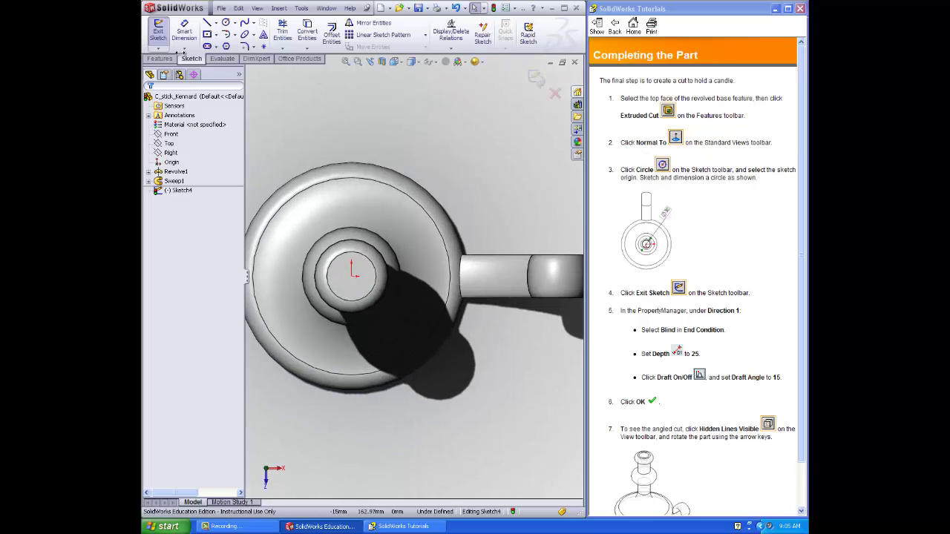
Sketch a circle of about 15 mm radius centered on the origin of the top face.
click(225, 24)
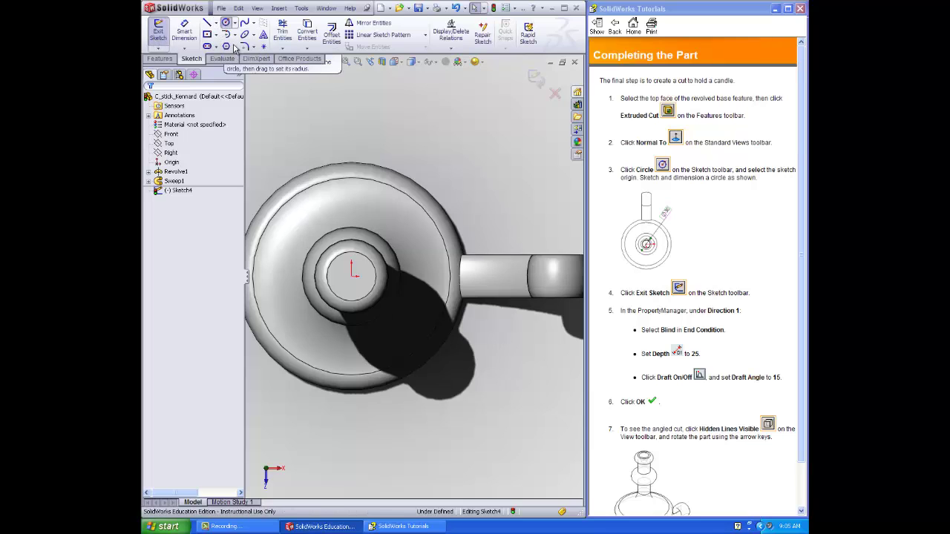
click(352, 275)
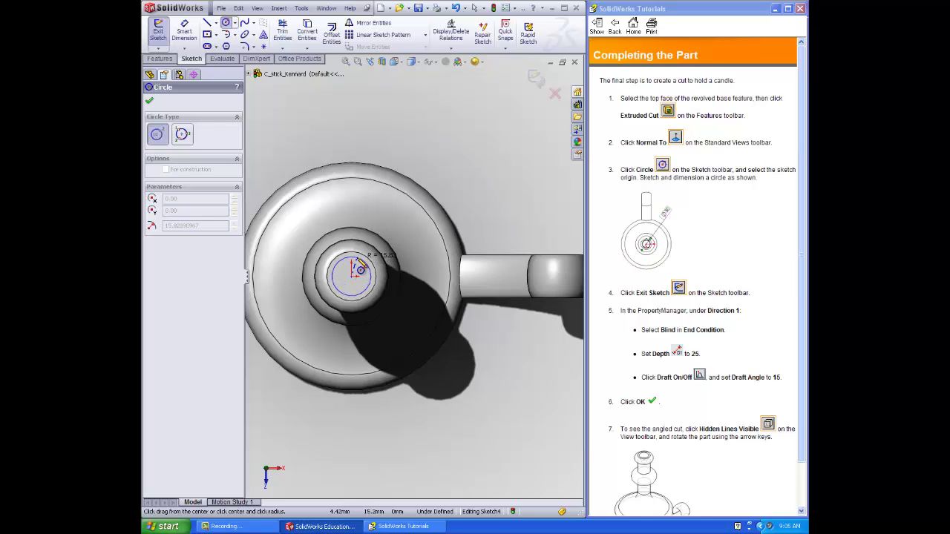
click(364, 267)
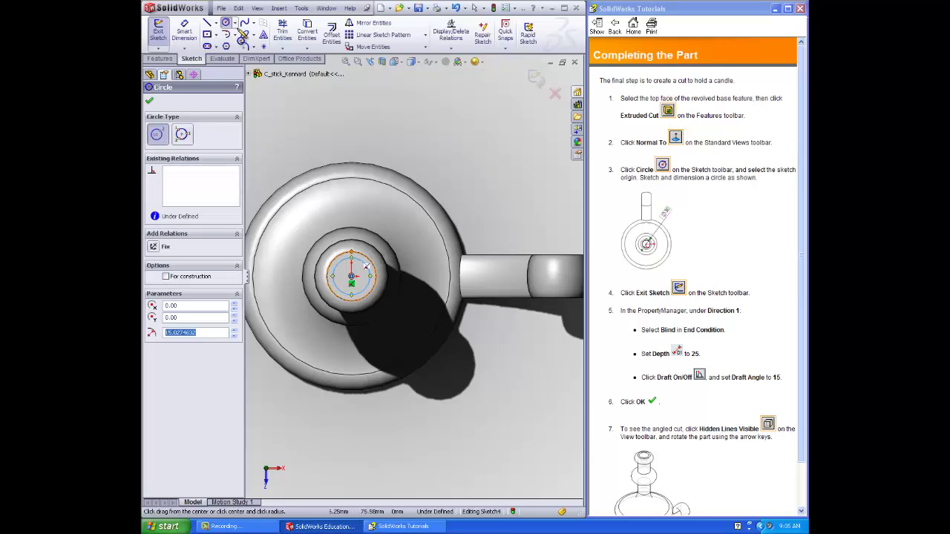
Dimension the diameter of the circle on the candlestick's top face and set it to 30 mm.
click(184, 33)
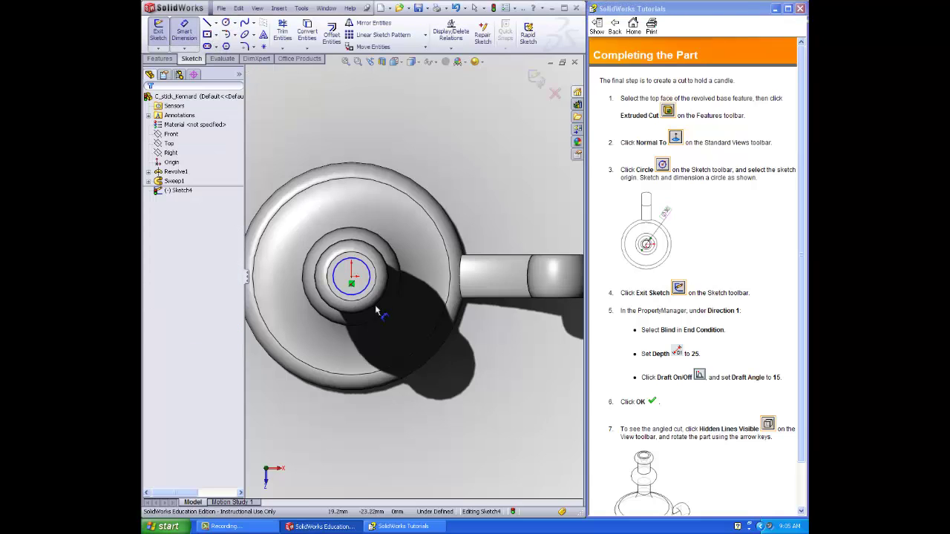
click(335, 268)
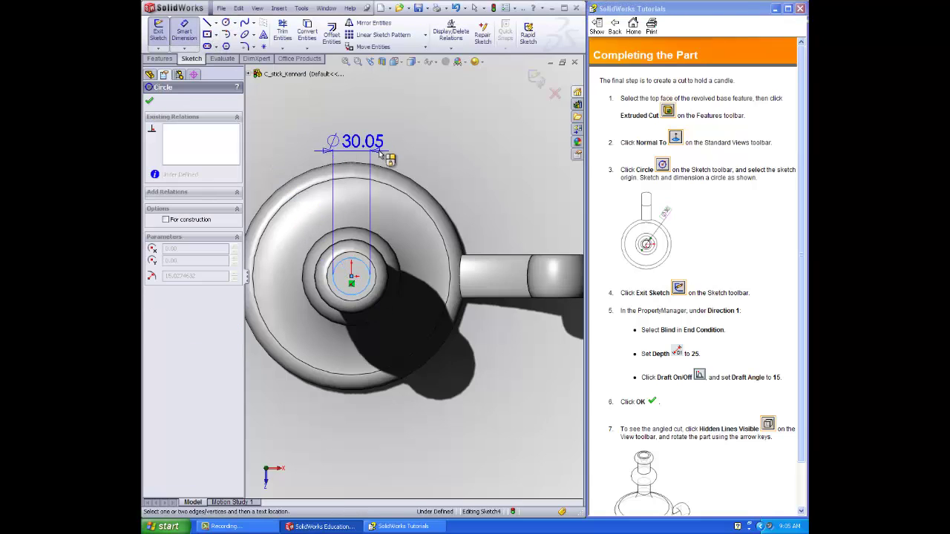
click(437, 177)
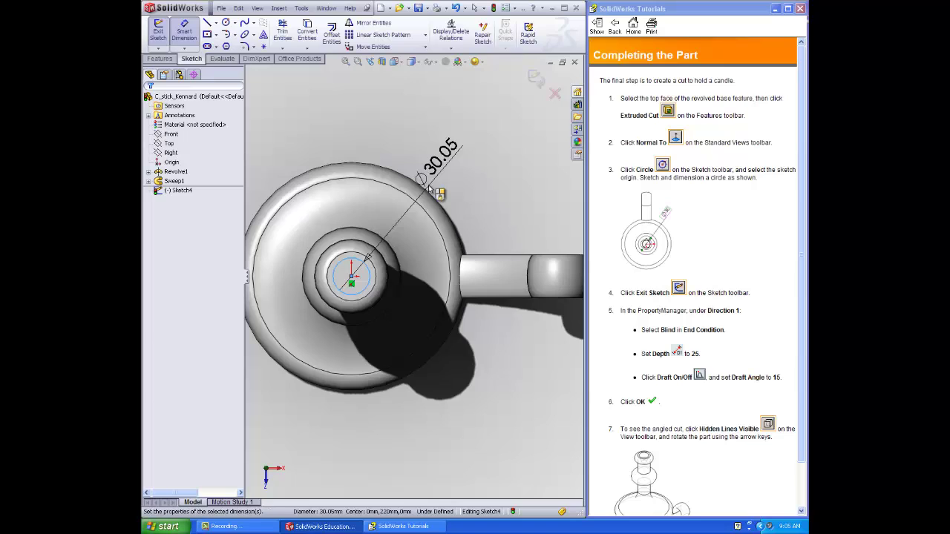
text(30)
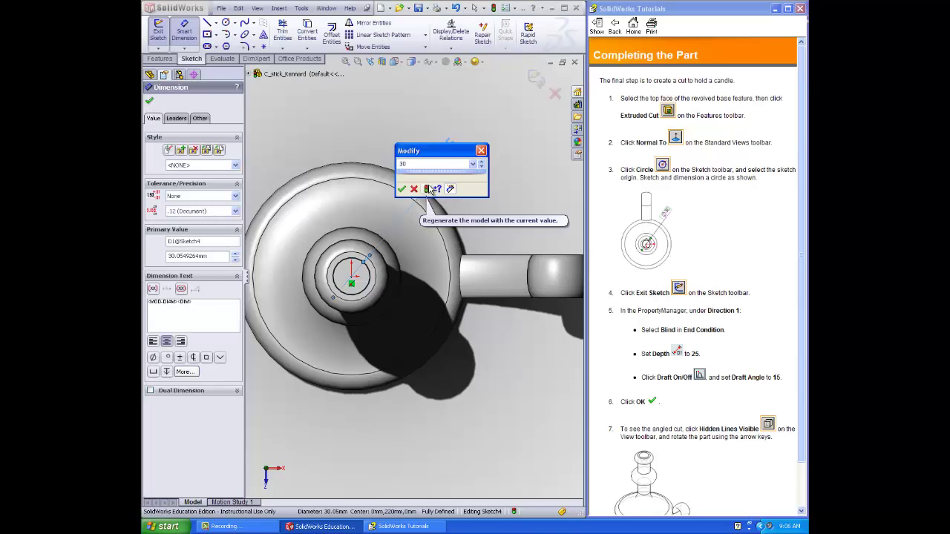
click(426, 188)
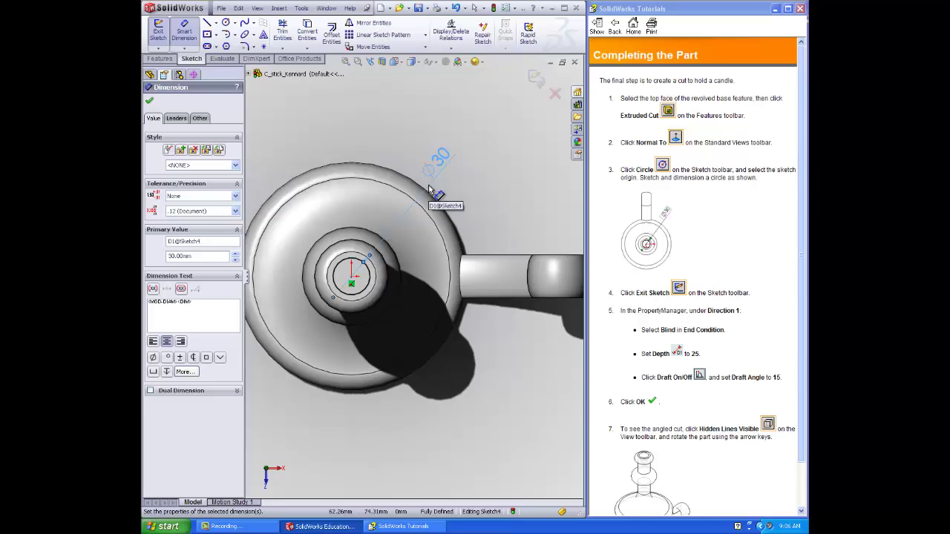
click(149, 100)
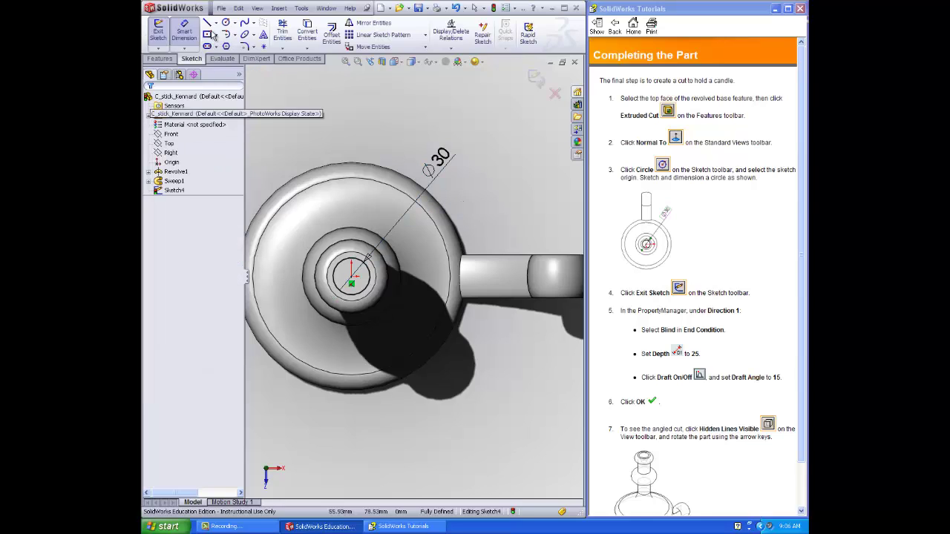
Exit the circle sketch and cut it into the candlestick with a Blind depth of 25 mm and a 15-degree inward draft.
click(158, 31)
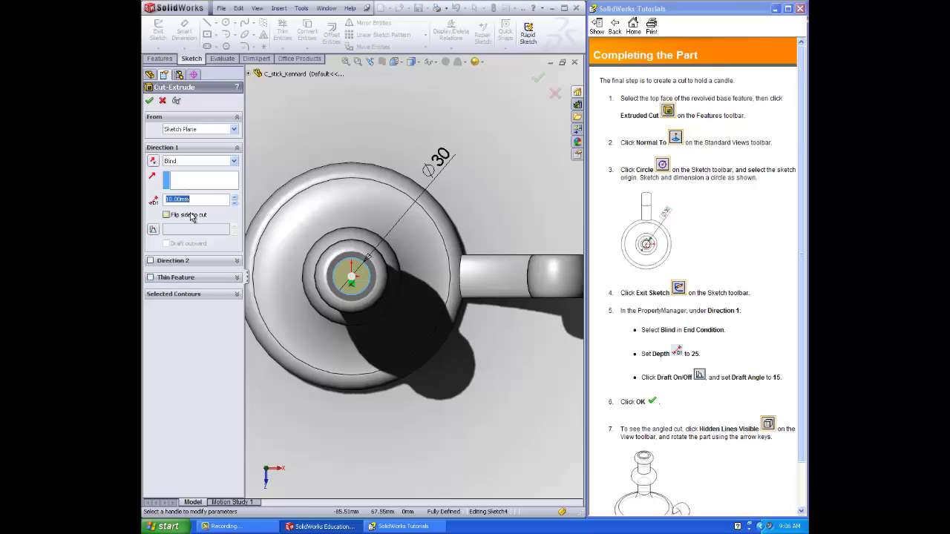
text(25)
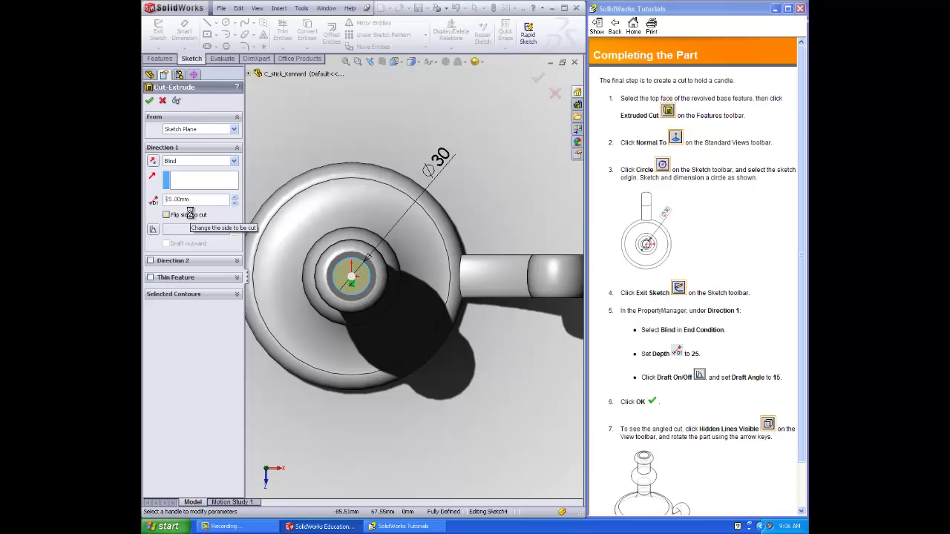
middle_drag(273, 453, 292, 366)
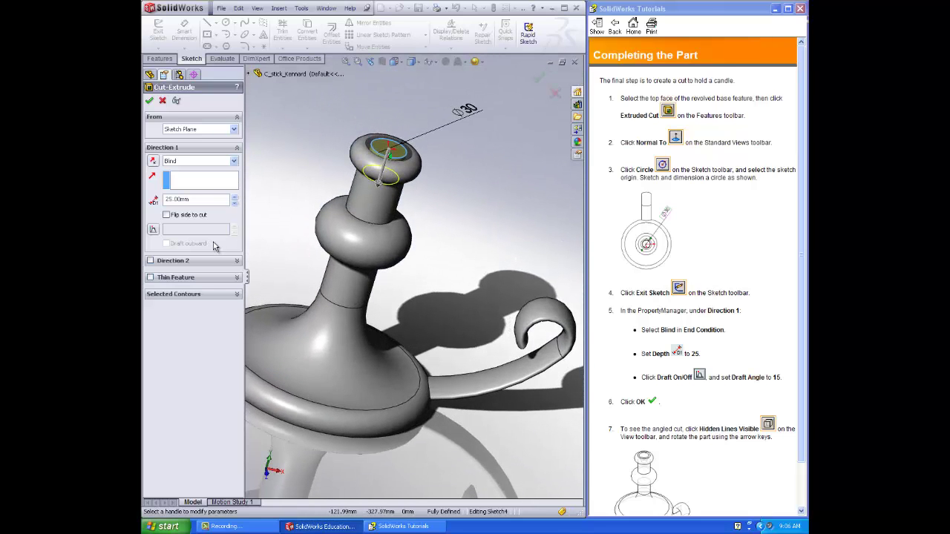
click(152, 231)
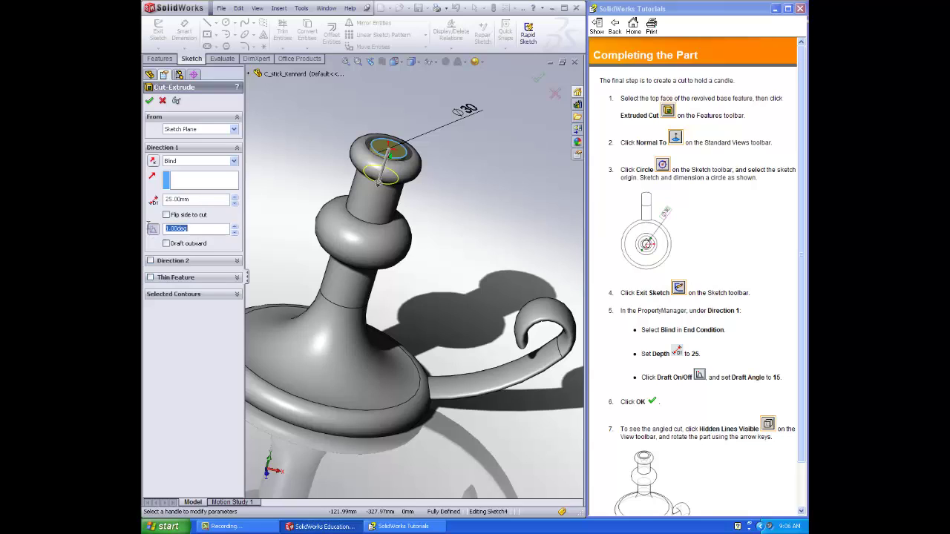
click(233, 229)
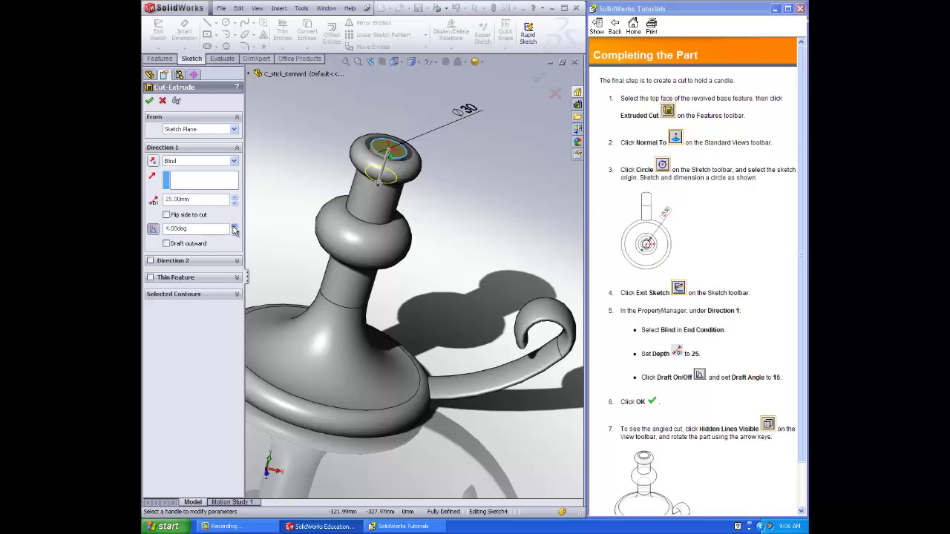
click(234, 228)
click(234, 228)
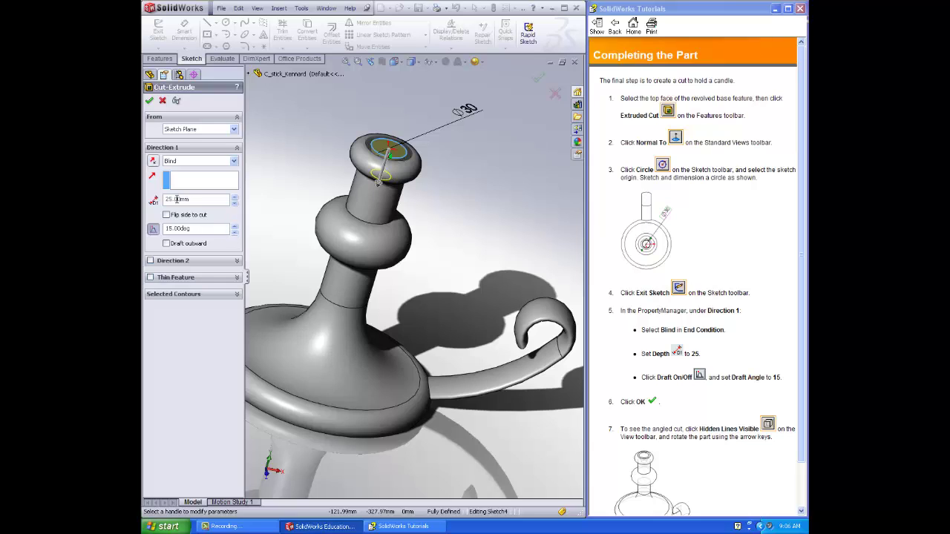
click(150, 101)
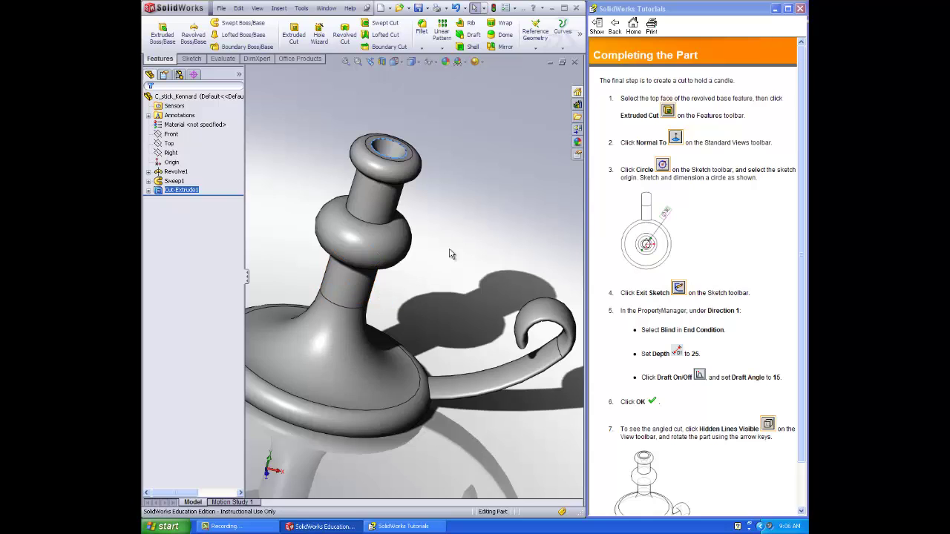
Check the candle cut against the end of the tutorial page and save the candlestick part.
middle_drag(449, 258, 480, 282)
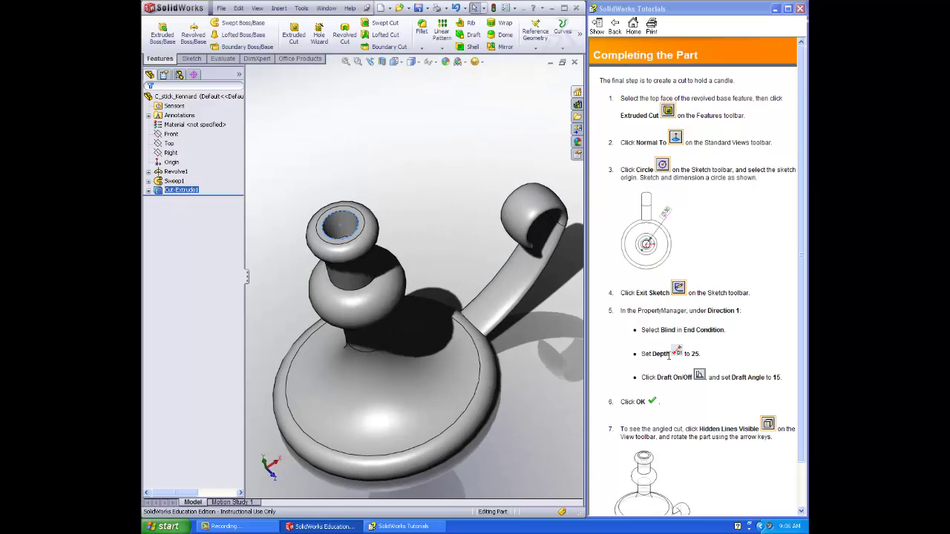
scroll(669, 356, down, 2)
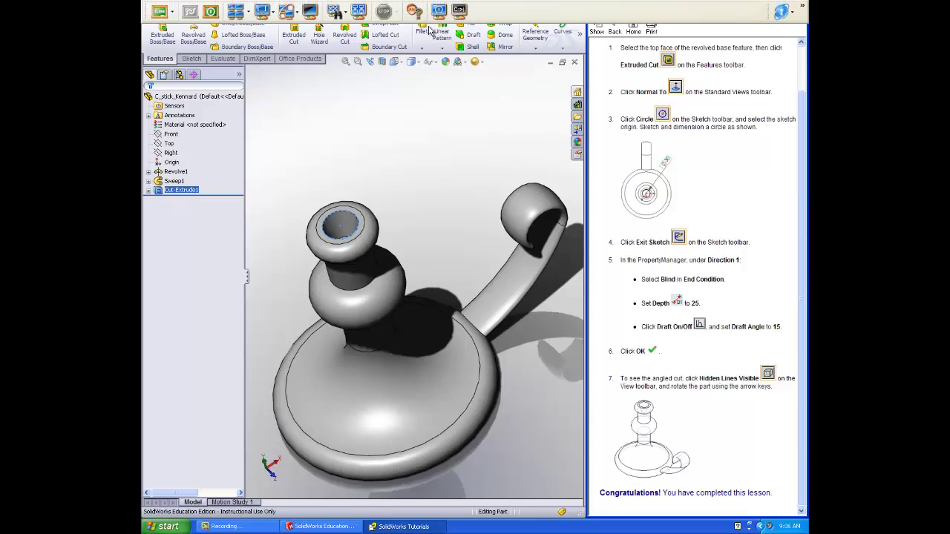
click(419, 9)
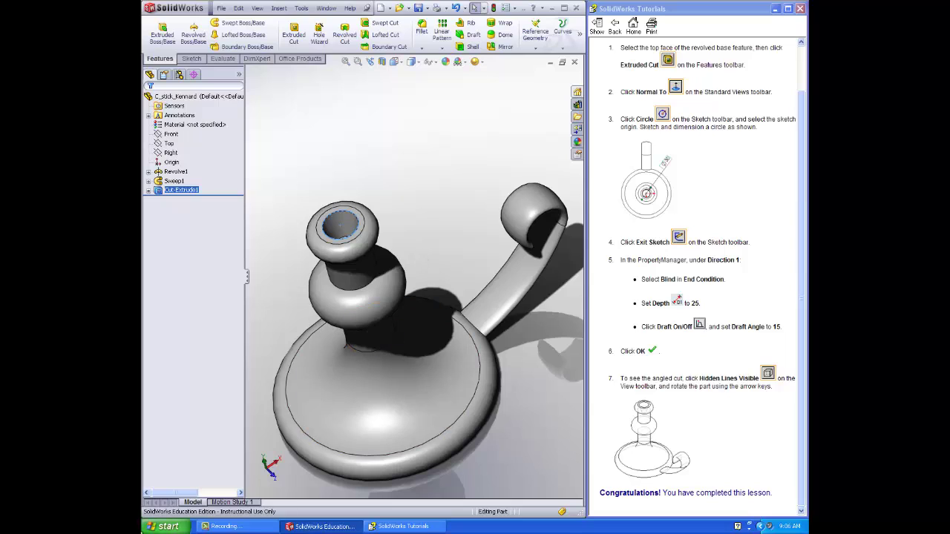
click(223, 527)
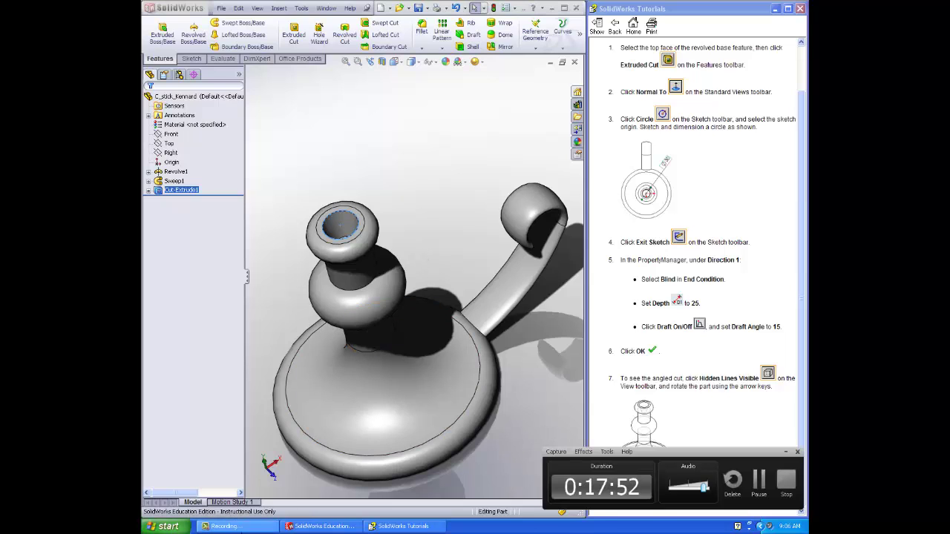